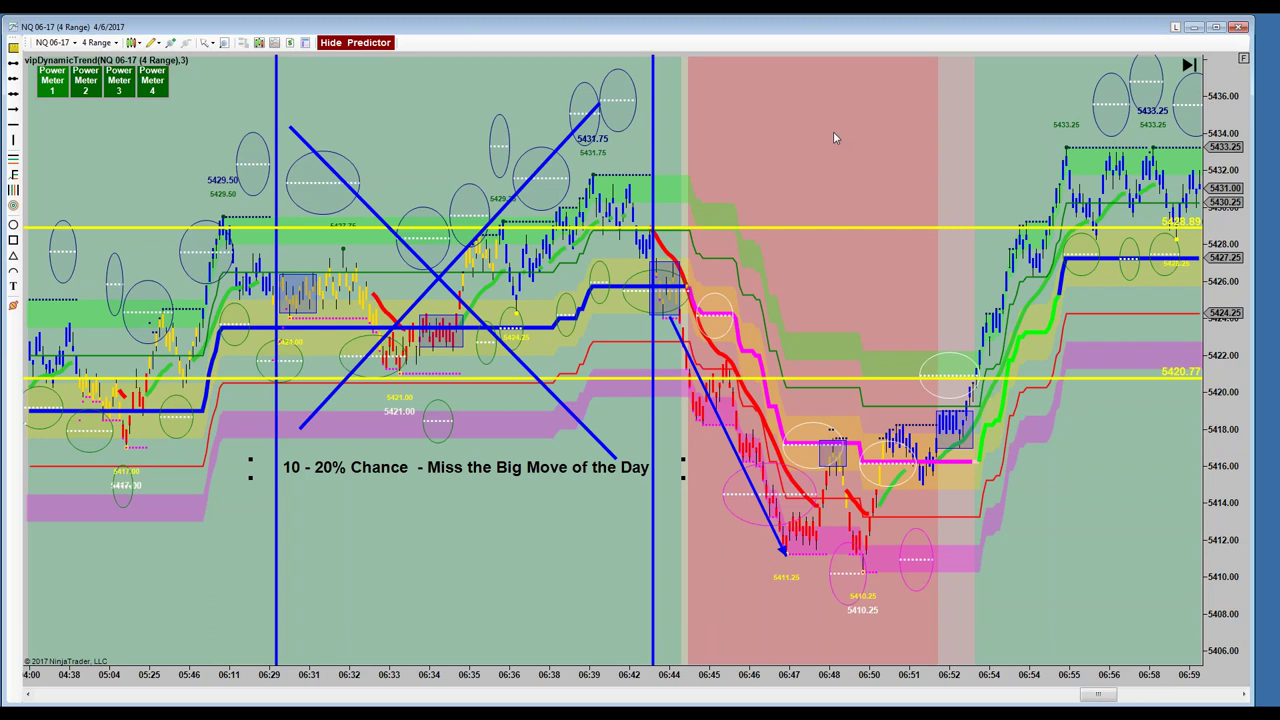
- Draw a rising arrow line along the rally from about 5418.75 at 06:52 to about 5432.75 at 06:55
left_click_drag(829, 134, 586, 160)
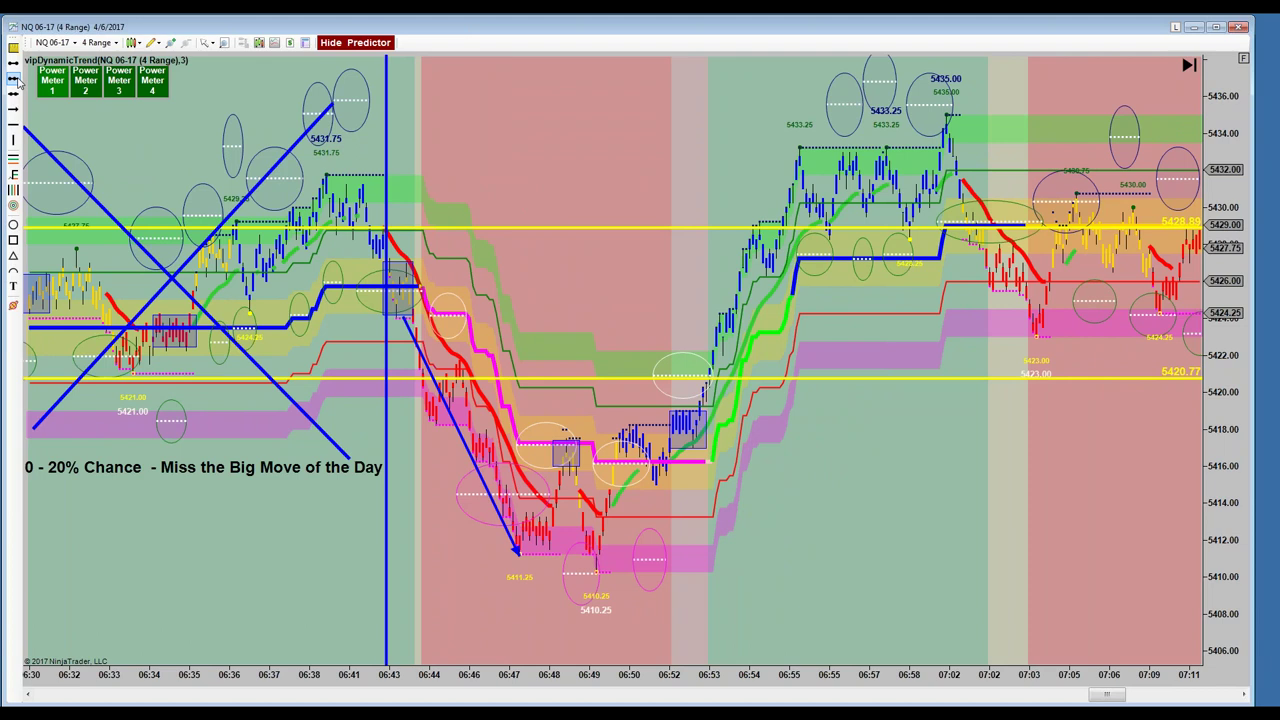
left_click(14, 112)
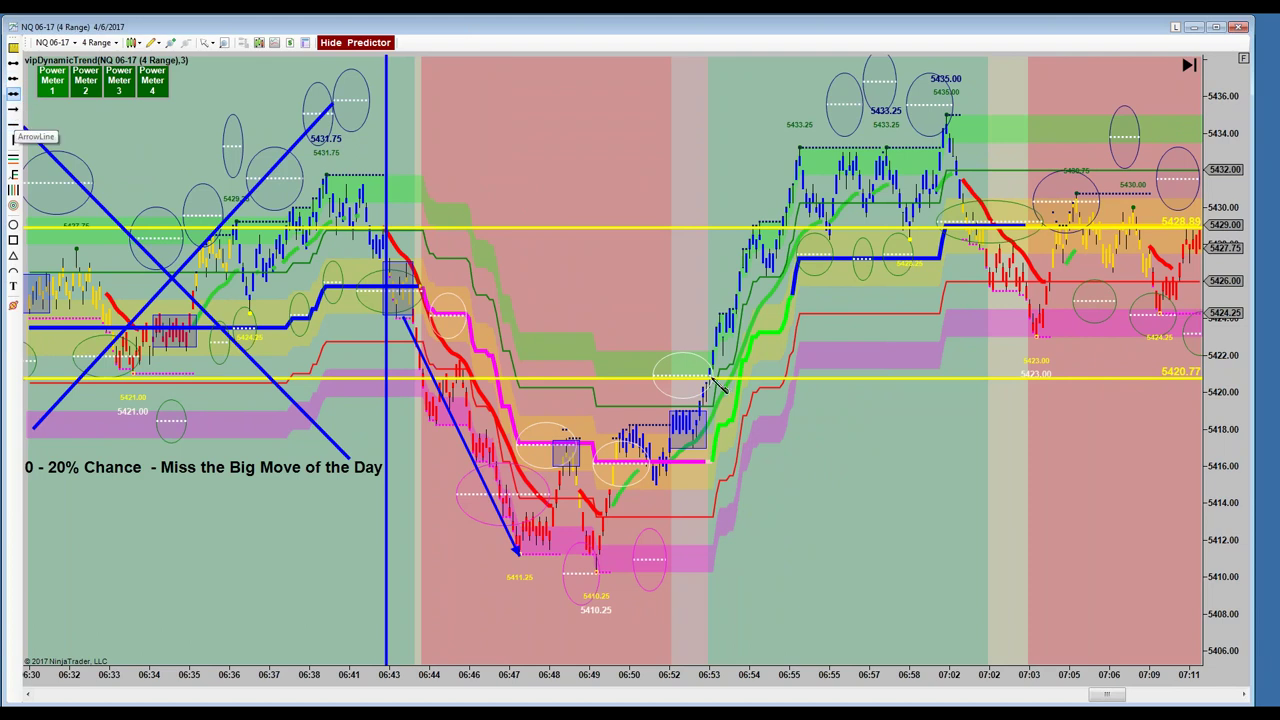
left_click(666, 412)
left_click(785, 156)
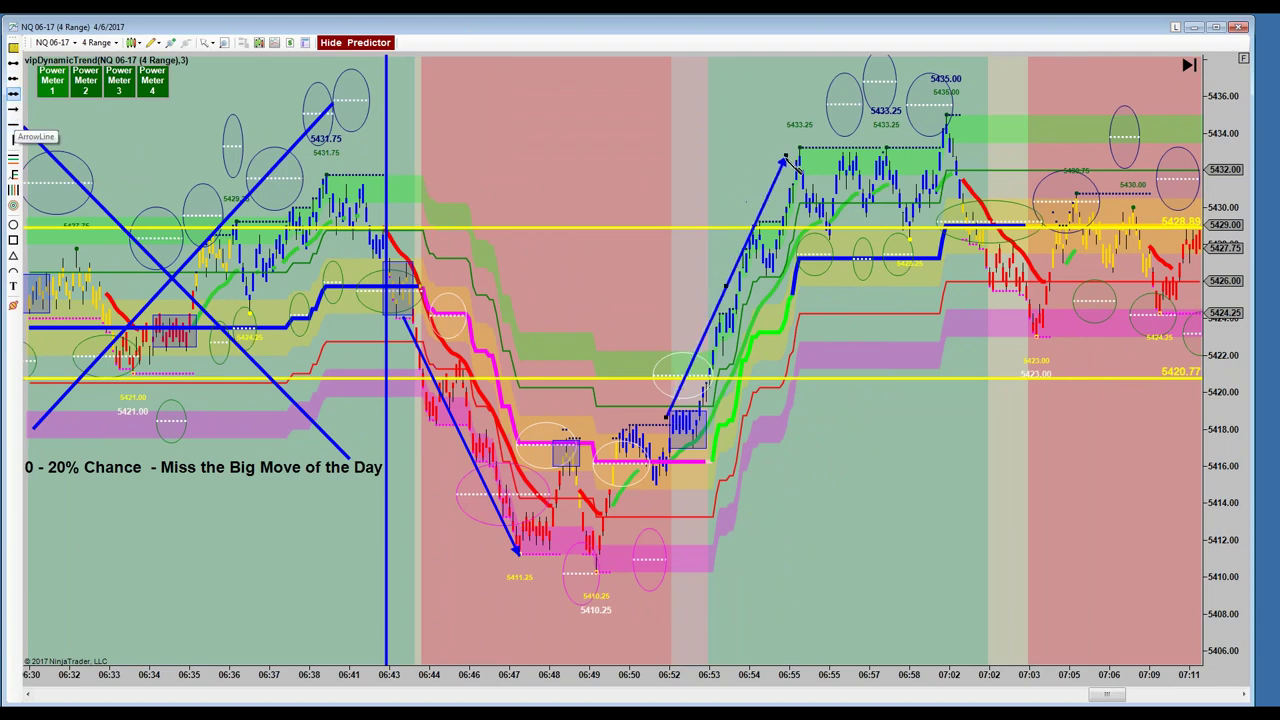
- Draw a rectangle over the price highs from about 07:04 to 07:08, between about 5428.75 and 5430.50
left_click_drag(667, 156, 540, 180)
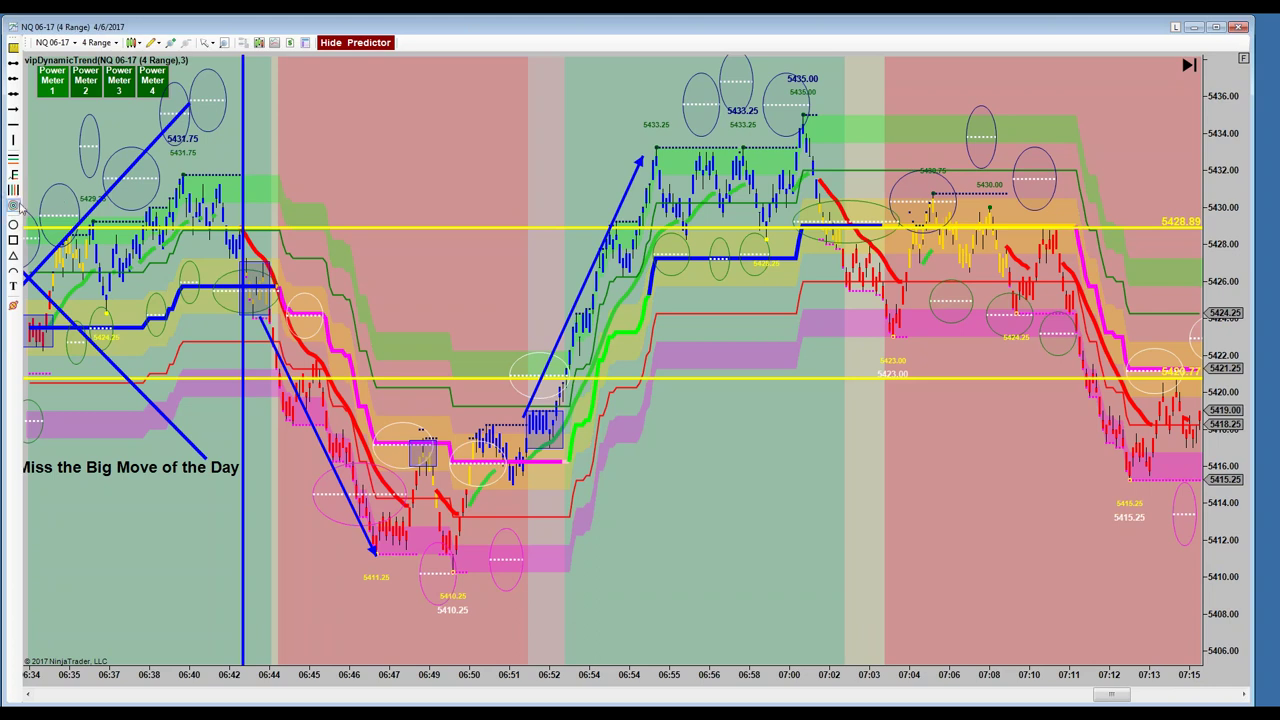
left_click(13, 240)
left_click(906, 199)
left_click(1013, 228)
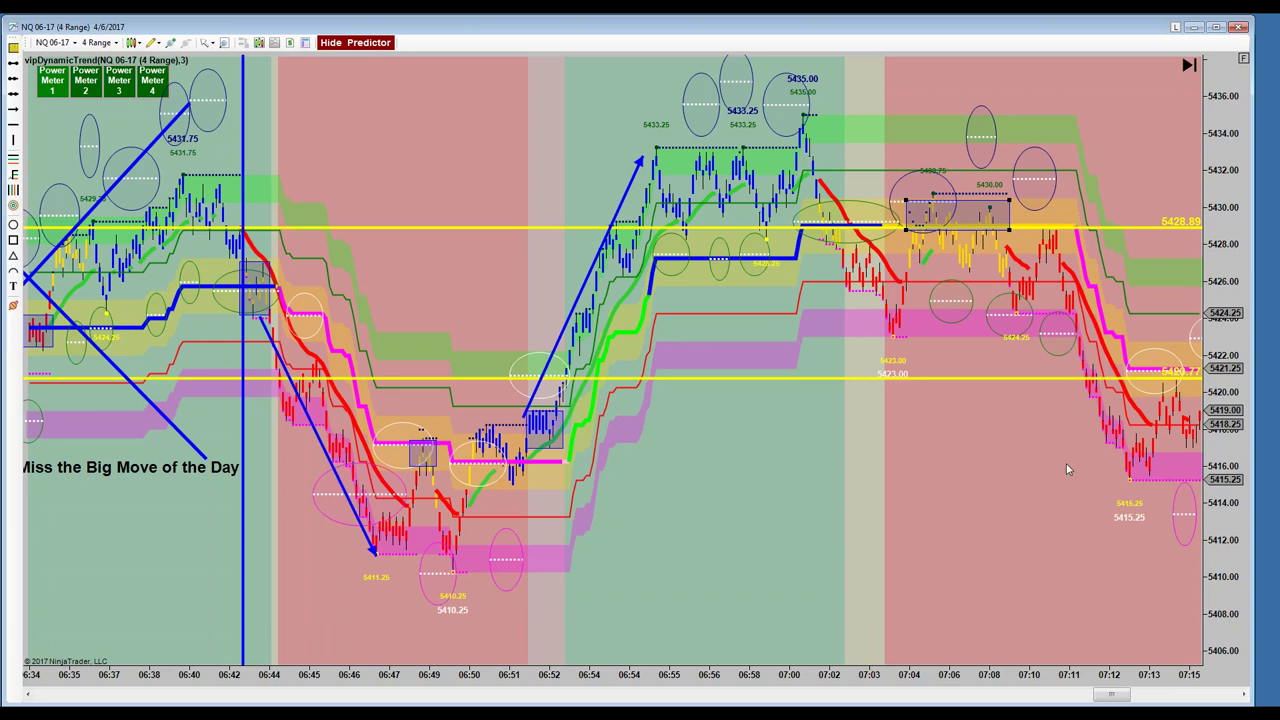
- Draw a rising arrow line from about 5420.50 near 07:27 to about 5431.25 near 07:30
left_click_drag(987, 492, 836, 516)
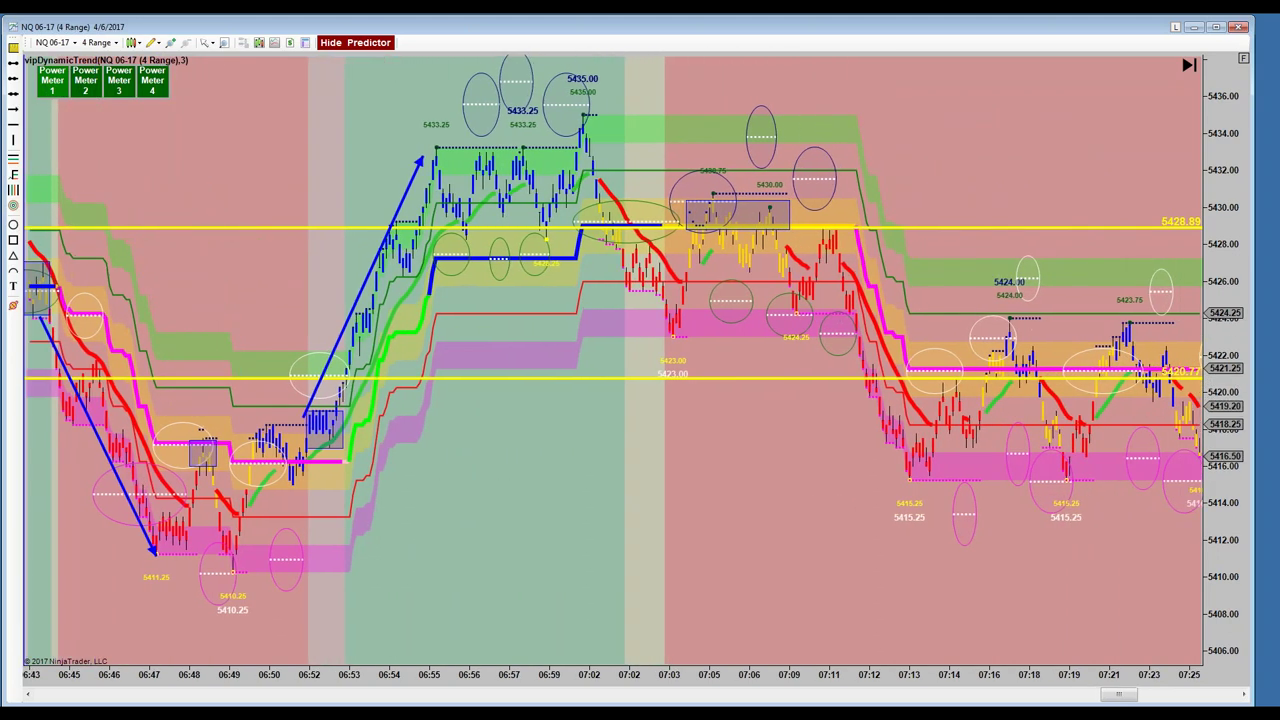
left_click_drag(819, 500, 298, 543)
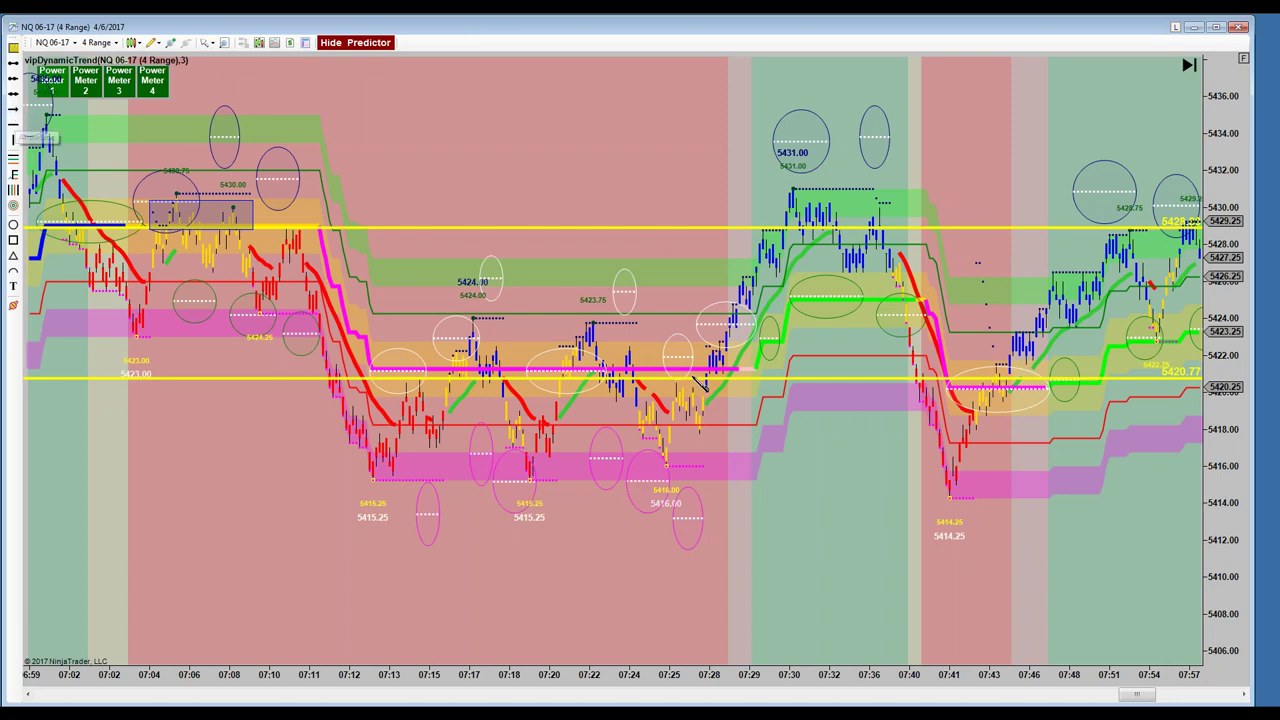
left_click(782, 183)
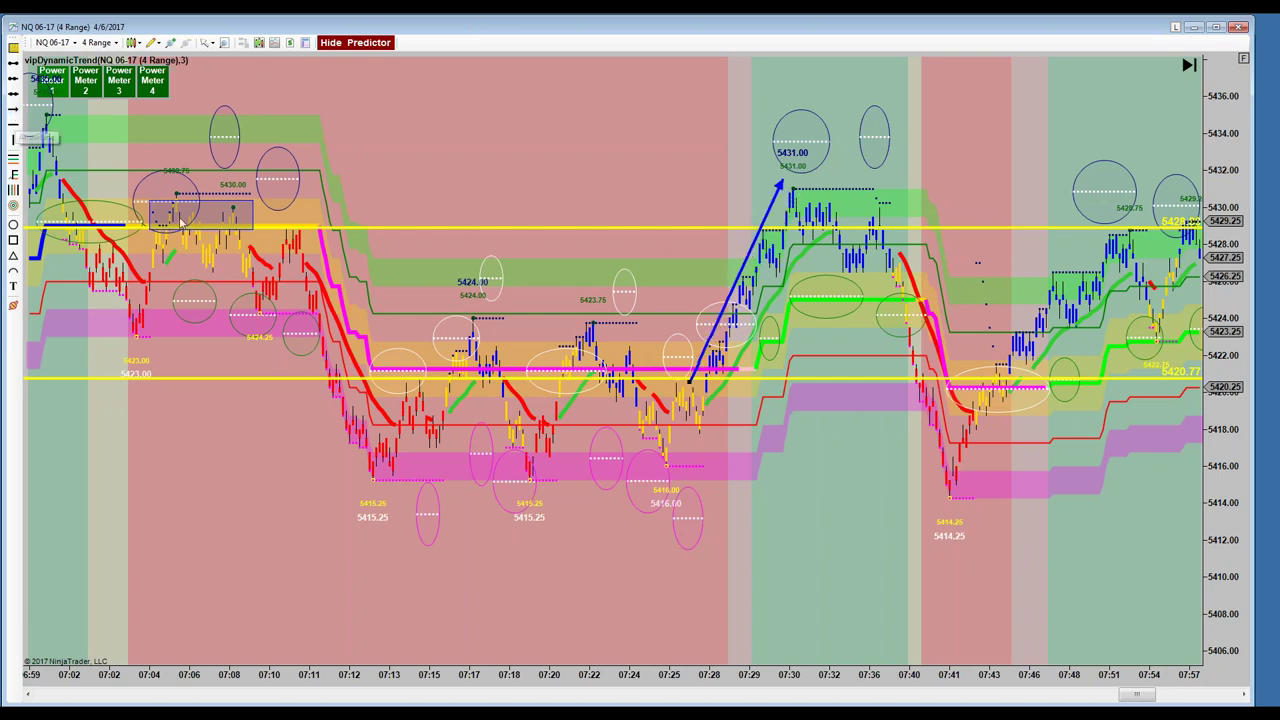
- Draw a small rectangle around the price bars near 07:28, between about 5420.50 and 5422.75
left_click(13, 240)
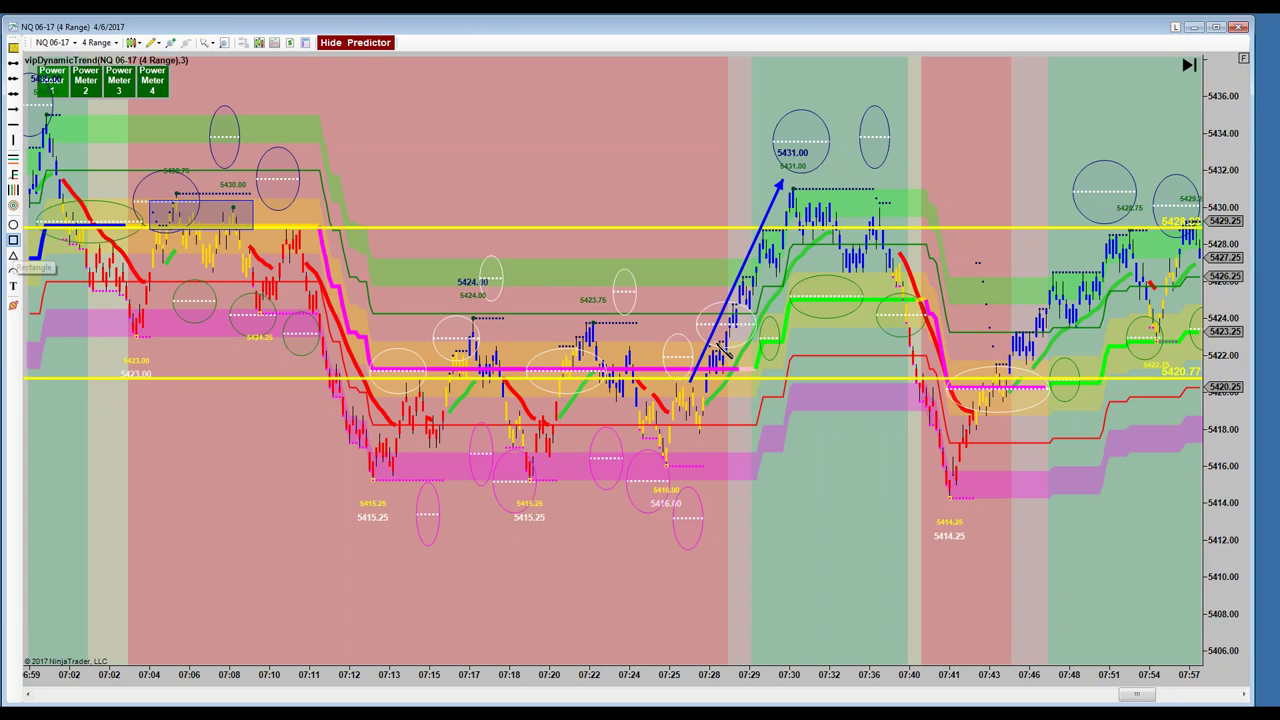
left_click(698, 342)
left_click(737, 384)
- Draw two rectangles around the pullback lows, one from about 07:53 to 08:00 and one from about 08:01 to 08:10
left_click_drag(632, 160, 427, 162)
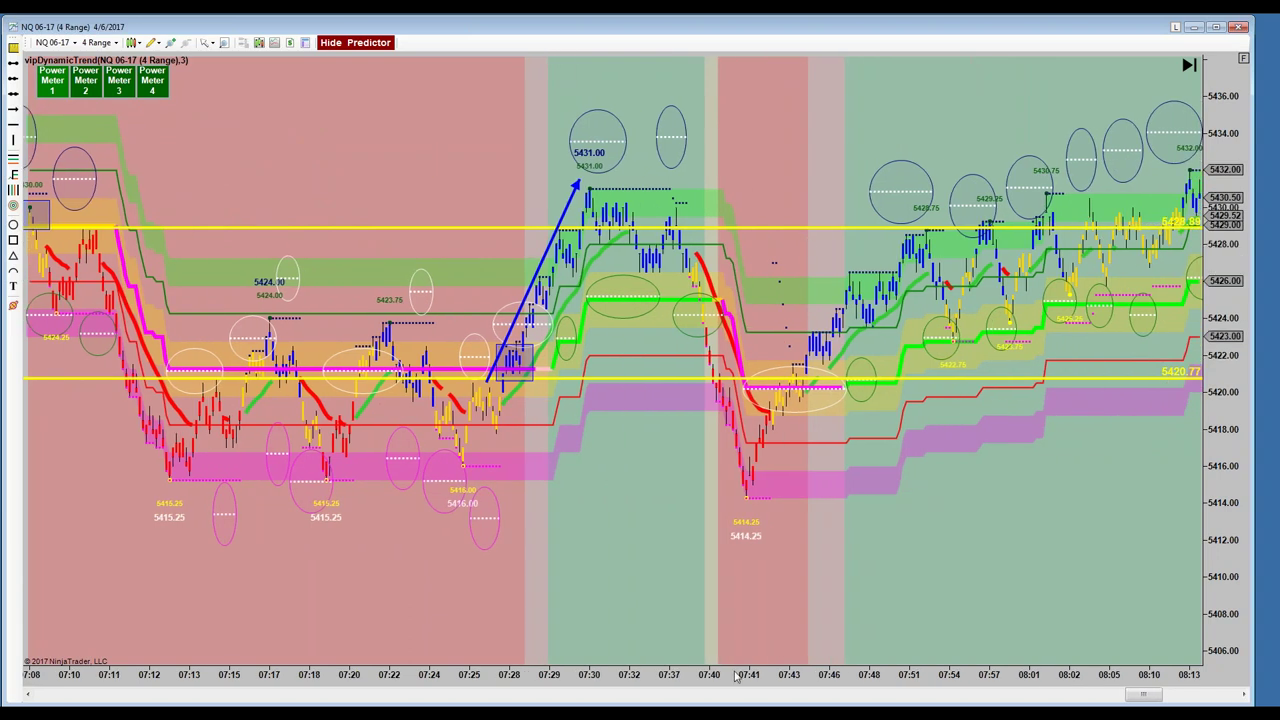
left_click_drag(750, 678, 313, 675)
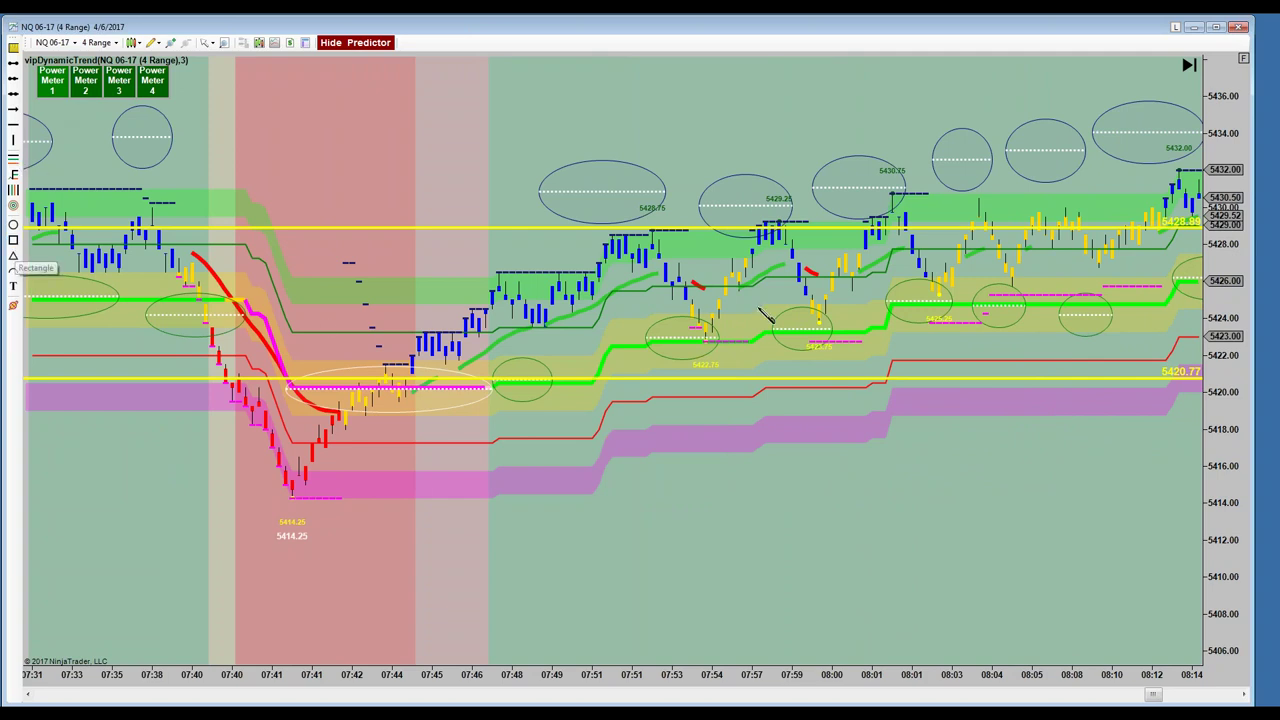
left_click(846, 342)
left_click_drag(845, 327, 842, 314)
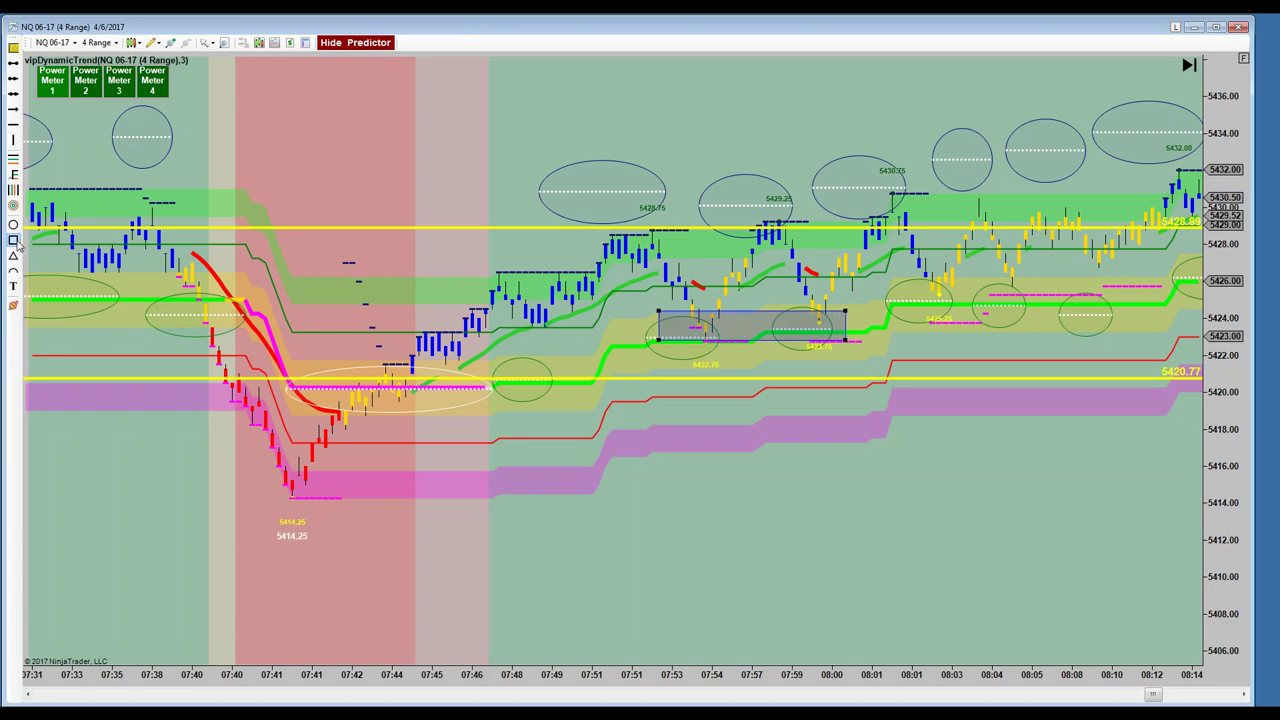
left_click_drag(880, 281, 1078, 304)
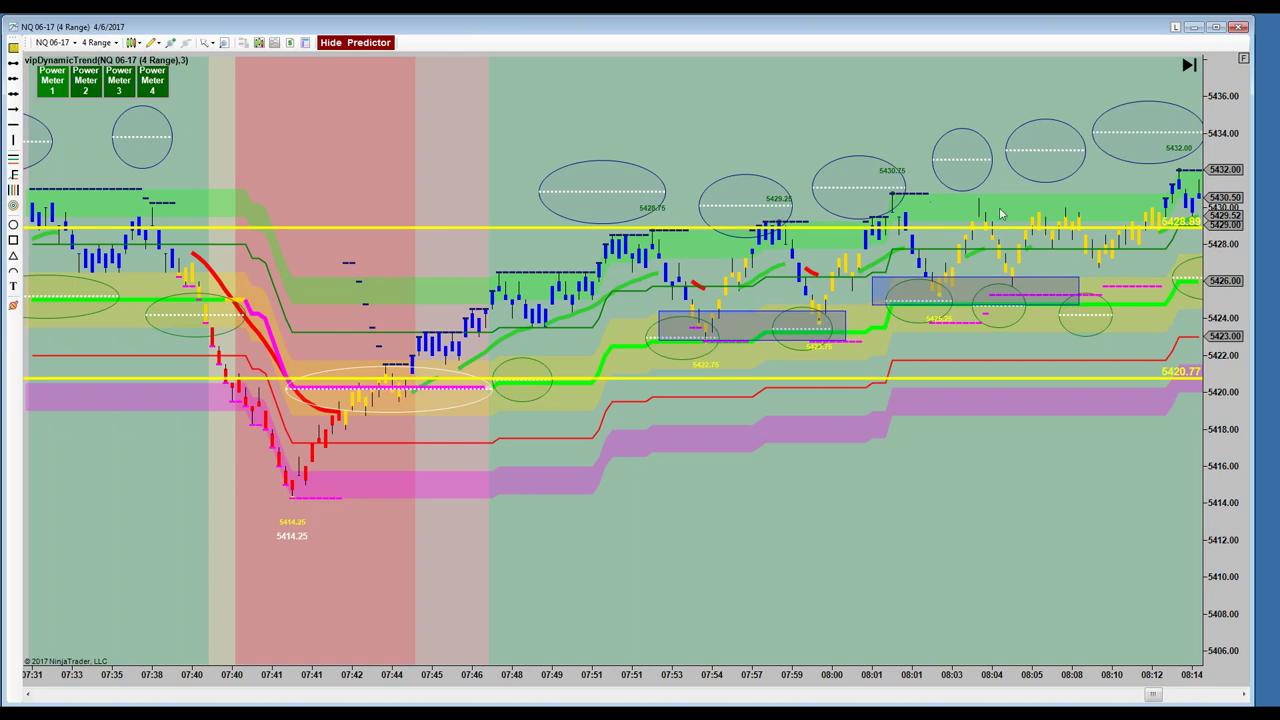
- Remove all drawing objects from the chart and hide the predictor ovals
left_click_drag(879, 93, 611, 89)
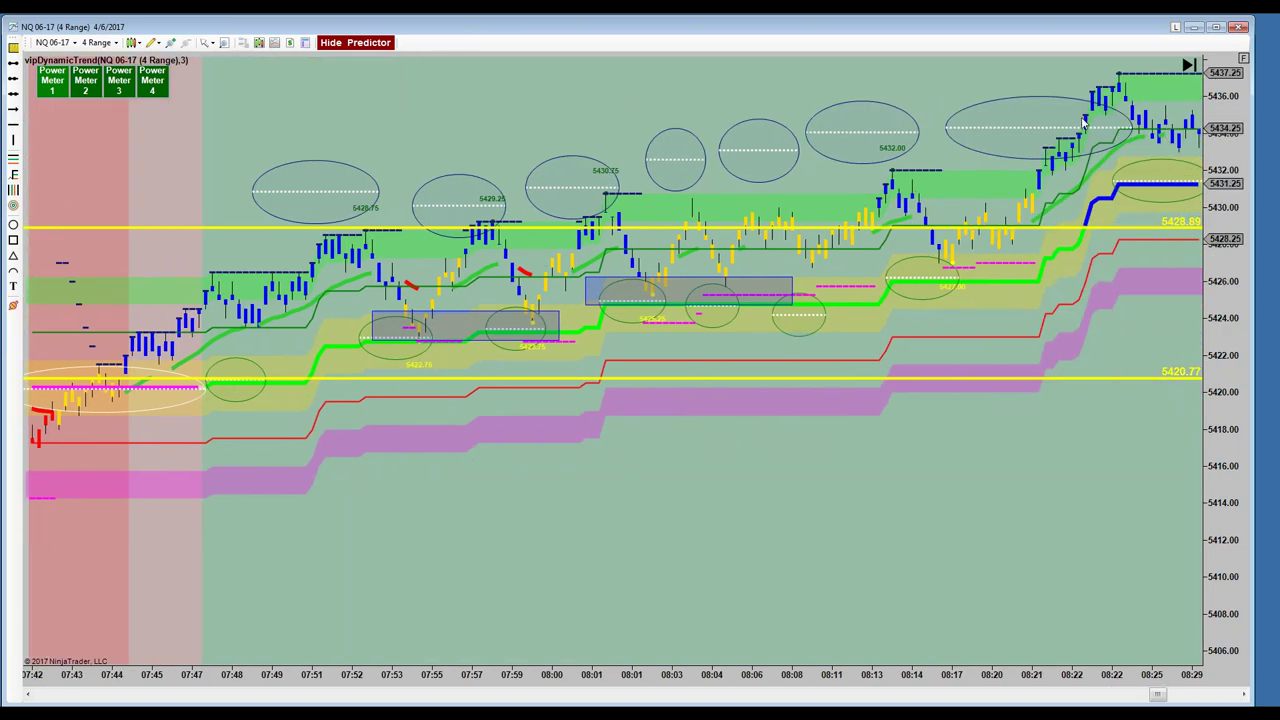
left_click_drag(786, 681, 915, 686)
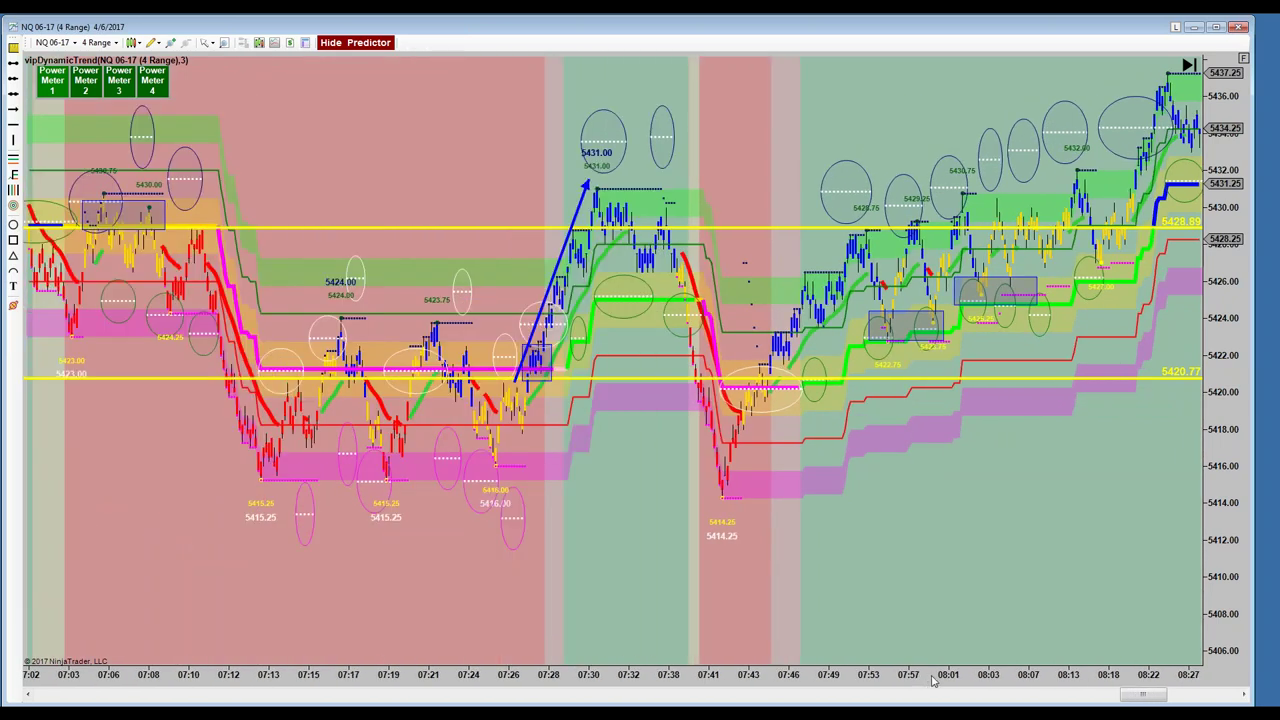
left_click_drag(945, 676, 950, 677)
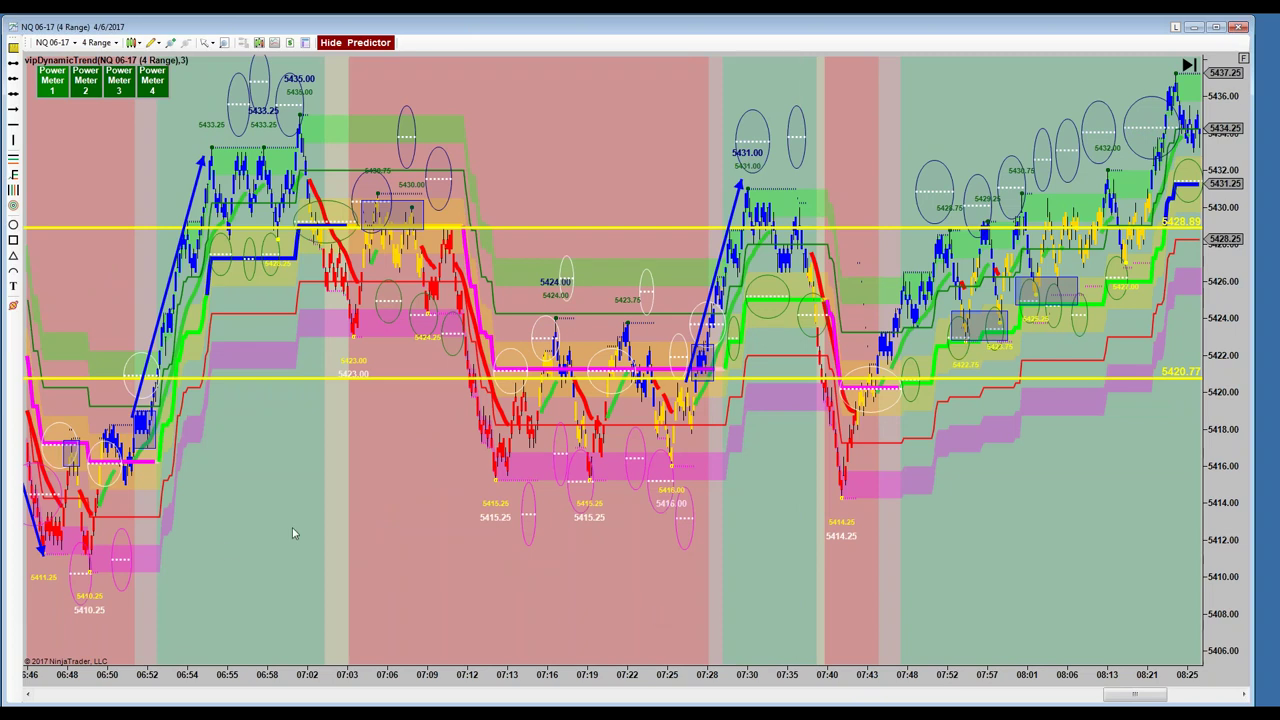
mouse_move(519, 683)
left_mouse_down()
mouse_move(592, 692)
mouse_move(548, 679)
left_mouse_up()
scroll(669, 630, "up", 5)
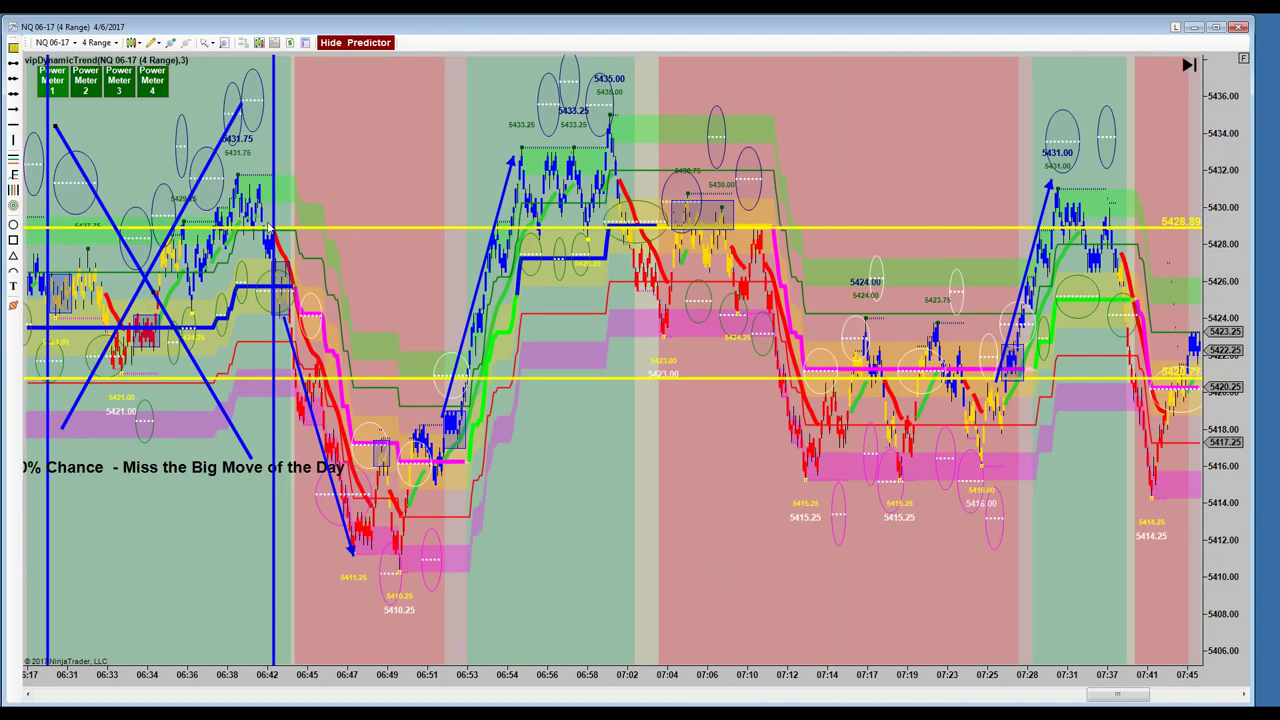
right_click(326, 161)
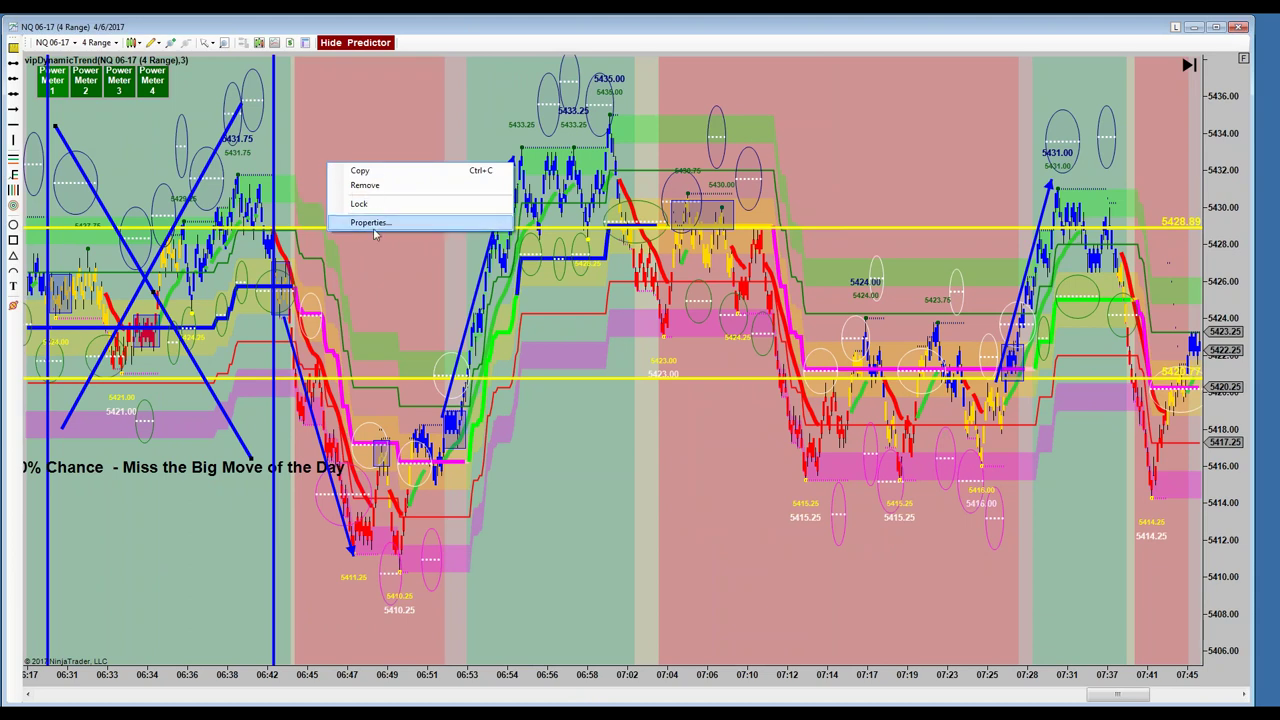
right_click(327, 97)
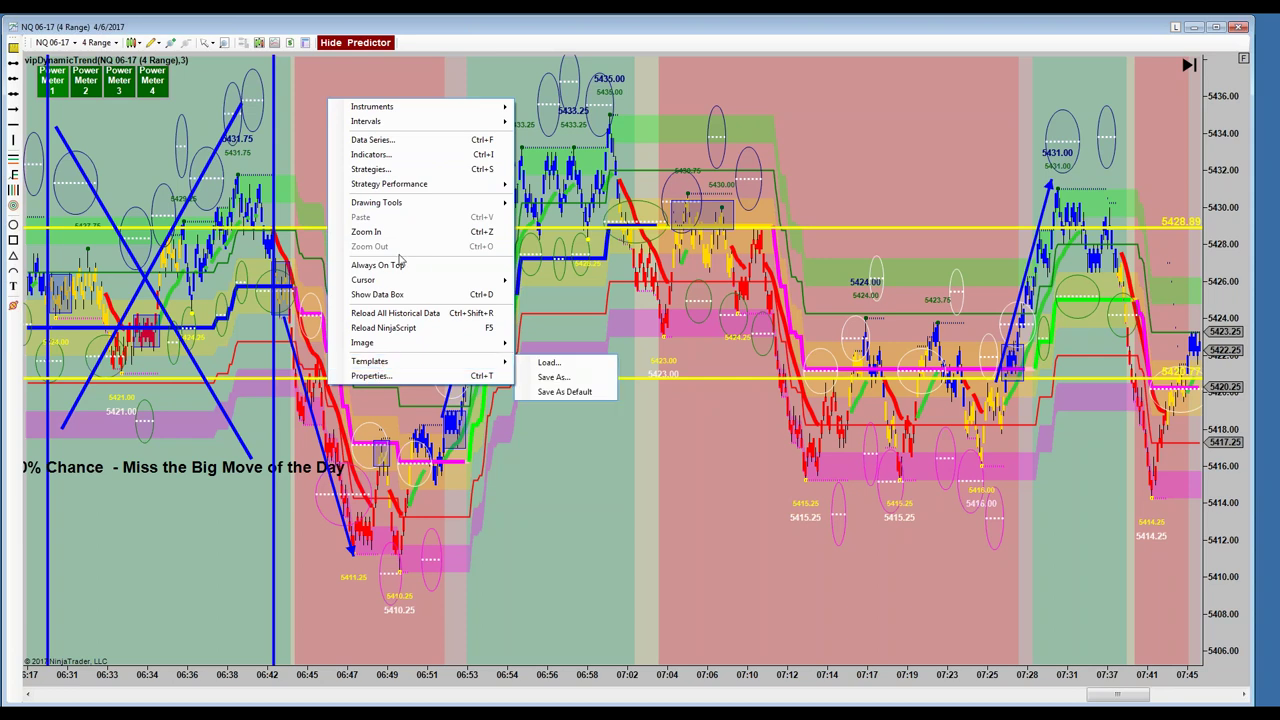
mouse_move(418, 202)
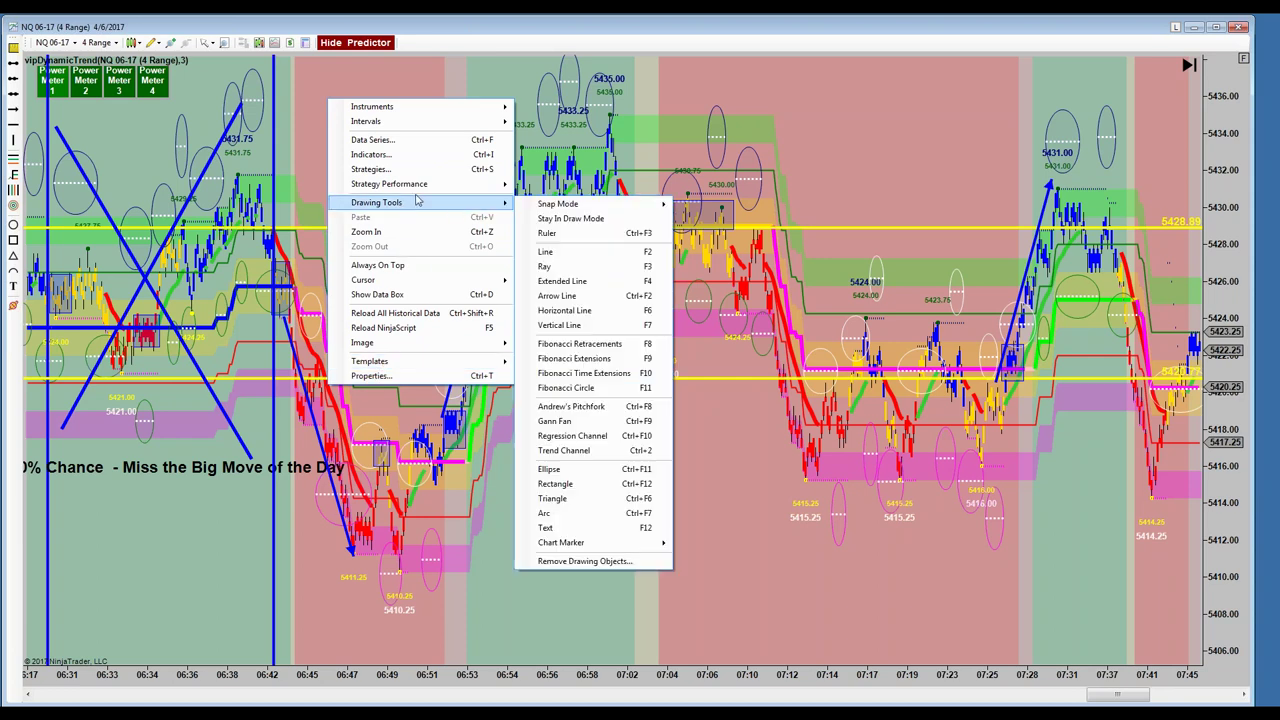
left_click(566, 561)
left_click(590, 476)
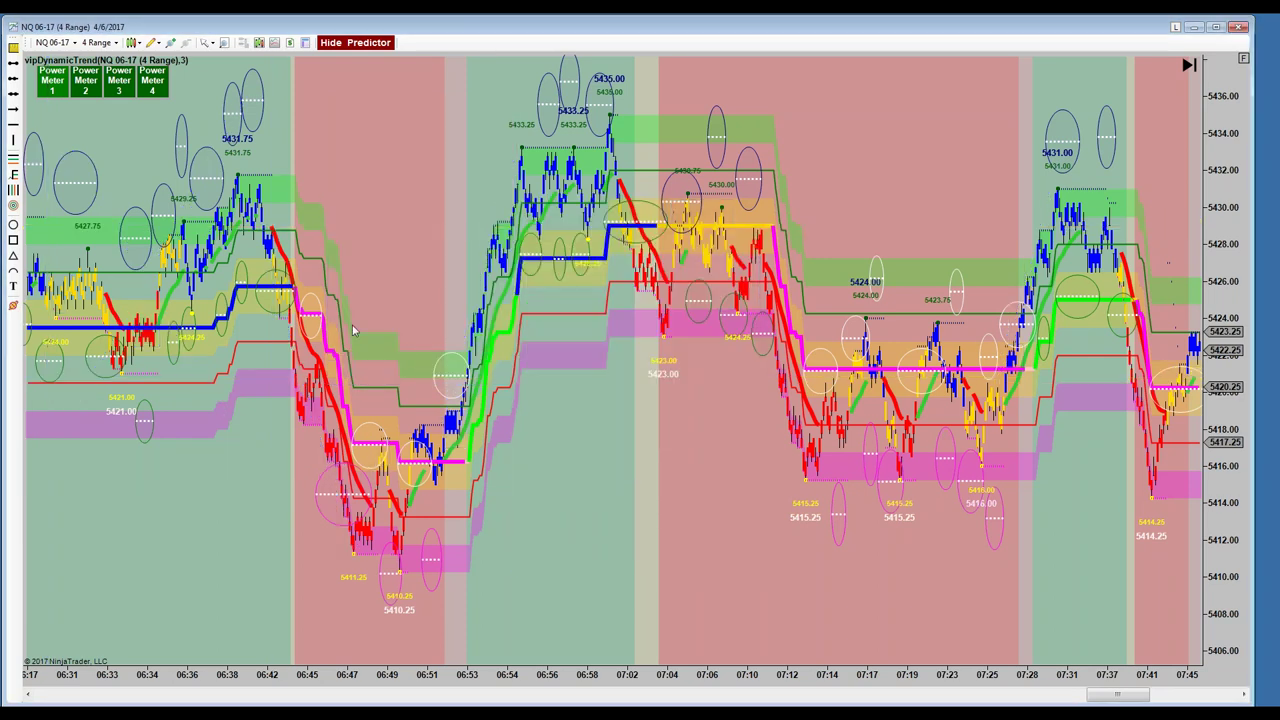
left_click(355, 42)
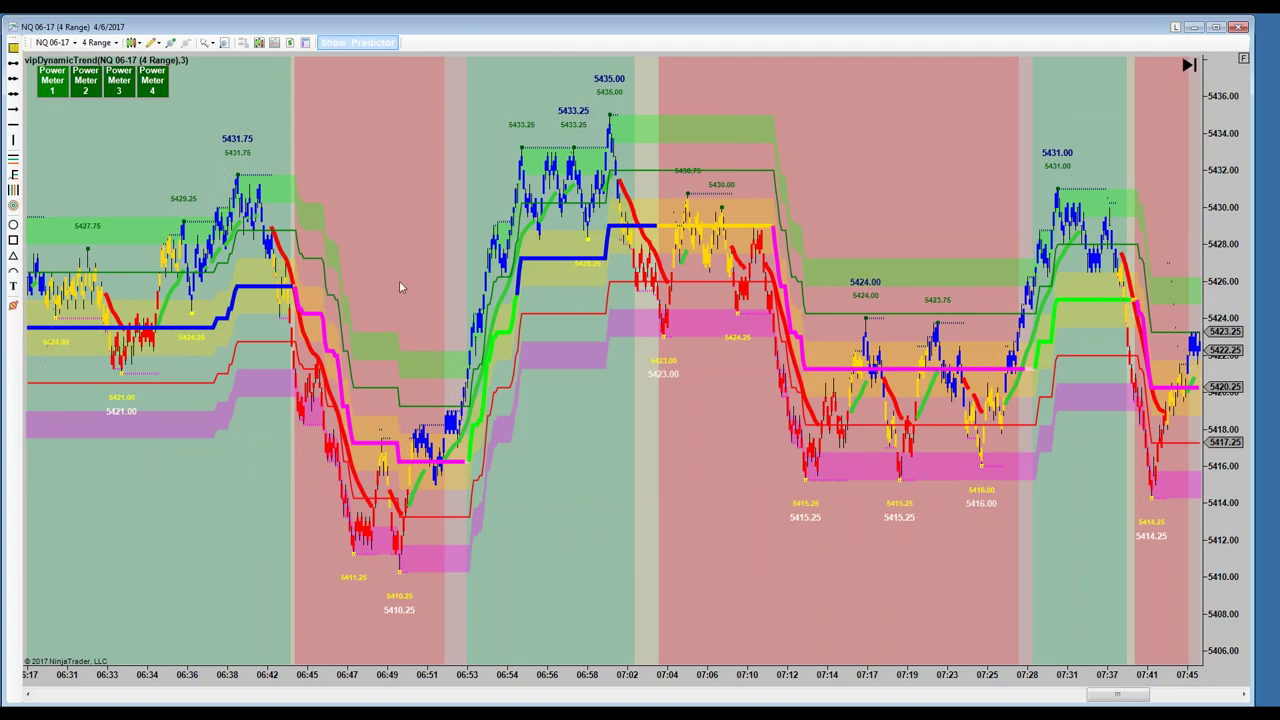
- Draw a rectangle over the sideways price action from about 06:06 to 06:38, about 5420.75 to 5430.25, and shift it slightly lower and to the right
left_click_drag(214, 517, 347, 511)
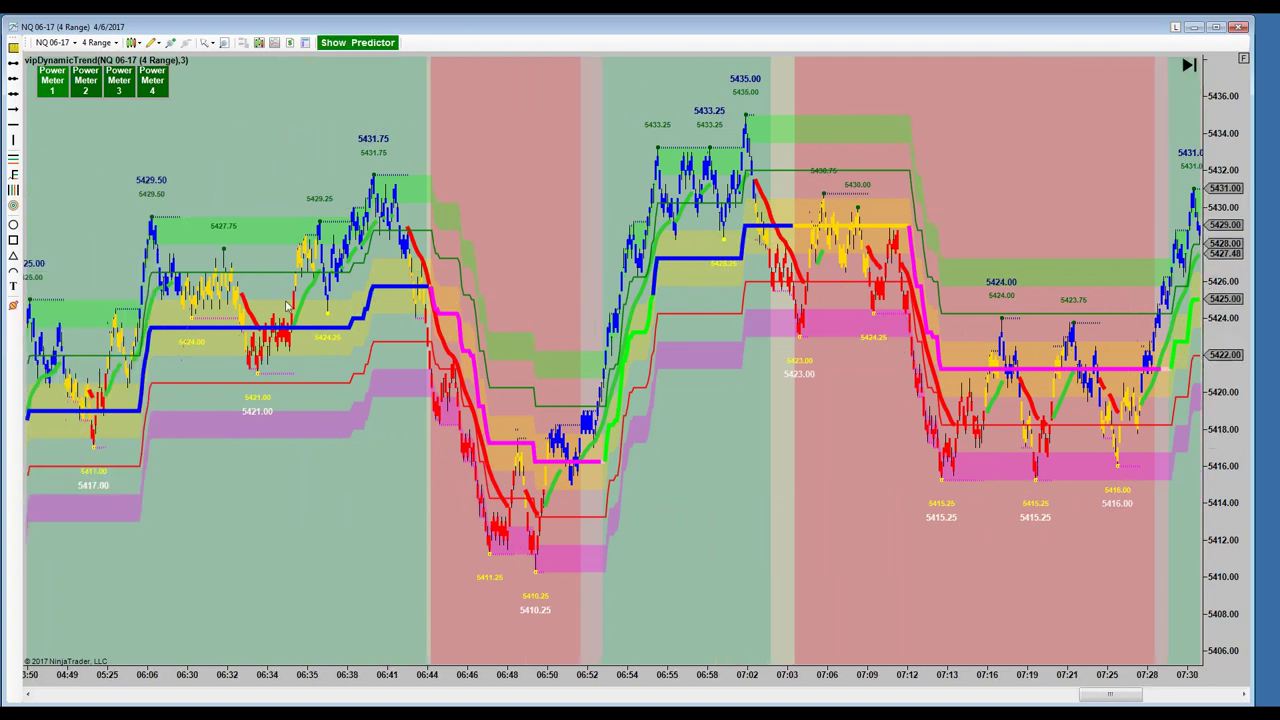
left_click(151, 43)
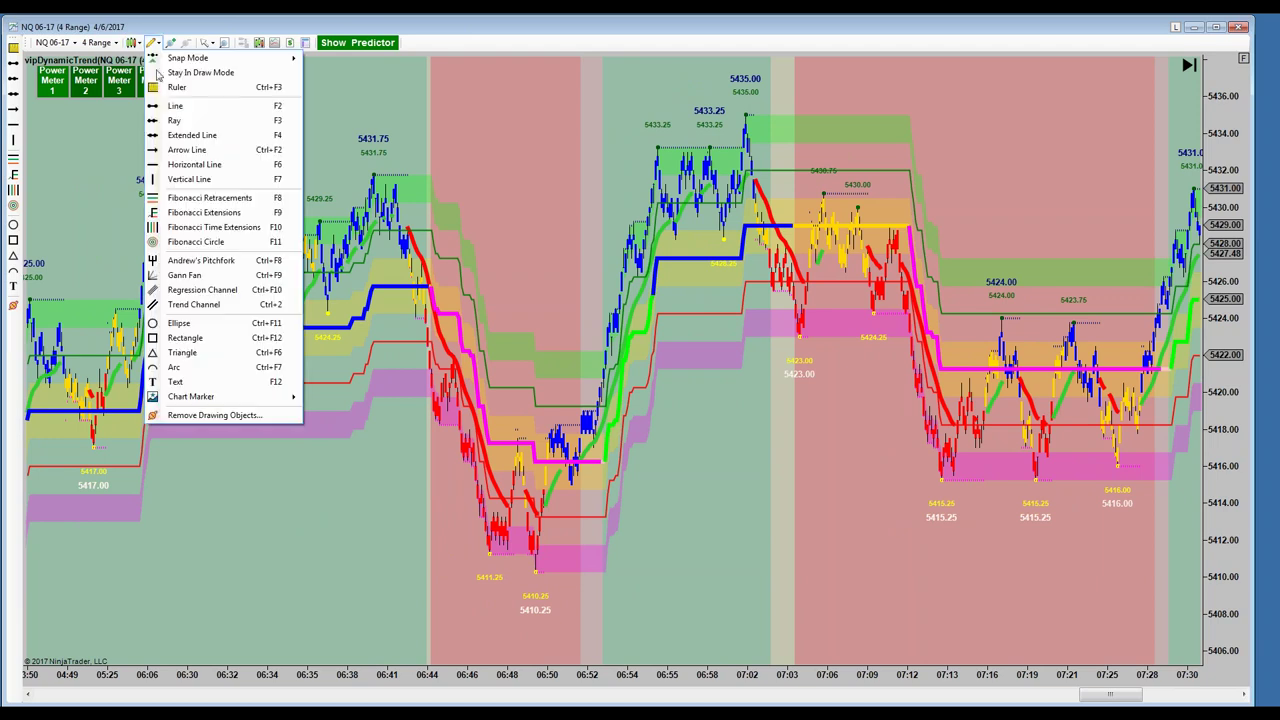
left_click(172, 338)
left_click(140, 203)
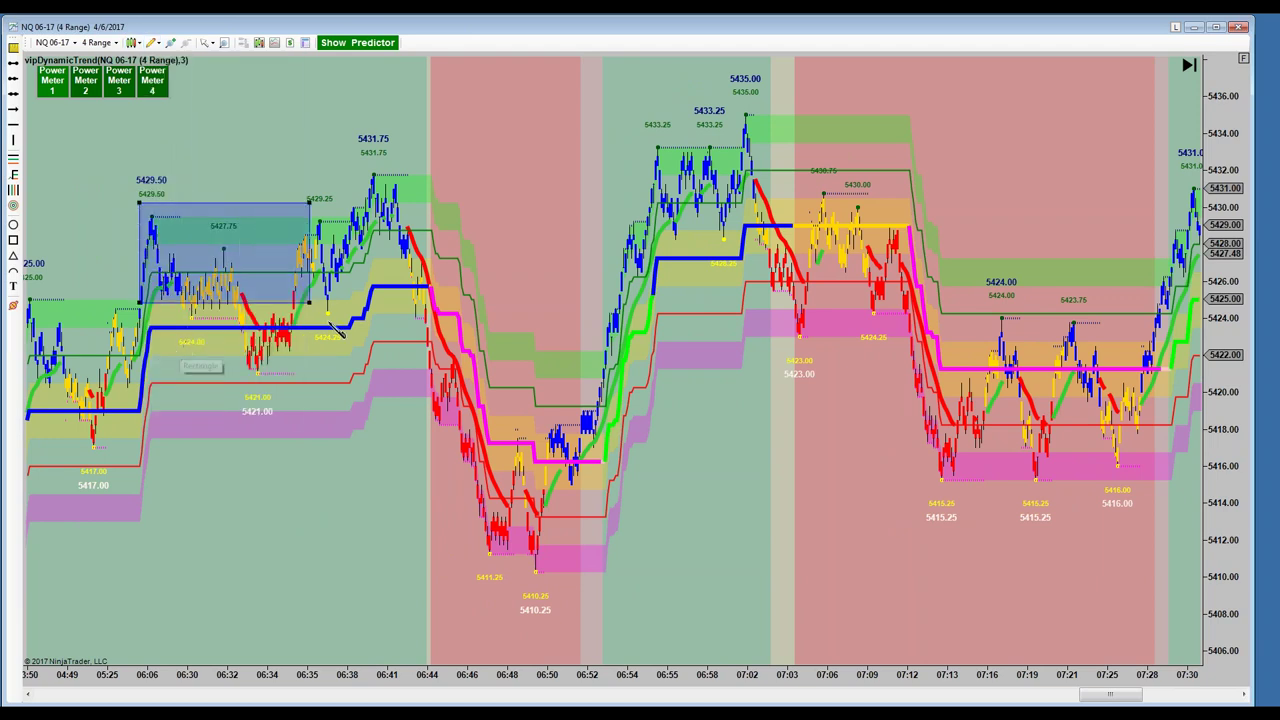
left_click(347, 365)
left_click(350, 378)
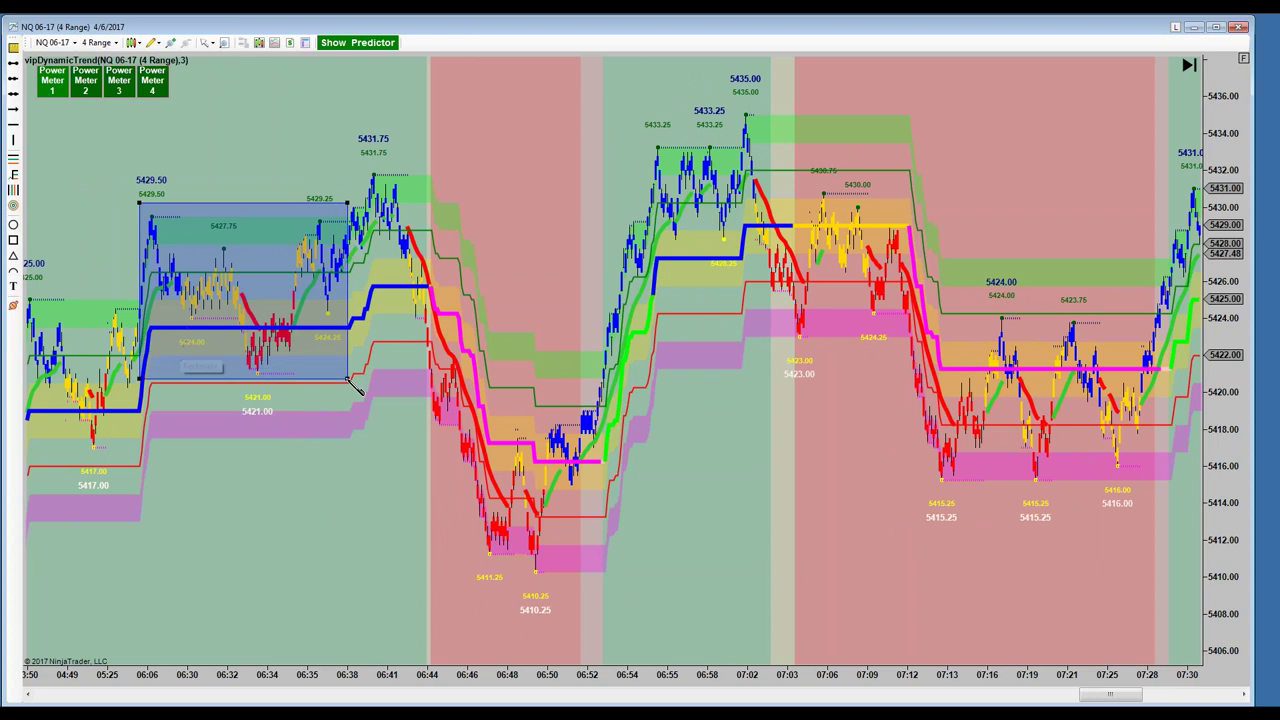
left_click_drag(298, 209, 358, 216)
- Draw two rising arrow lines framing the uptrend, from about 5426.75 to 5432 above the highs and about 5421.75 to 5427.25 below the lows
left_click_drag(236, 137, 46, 125)
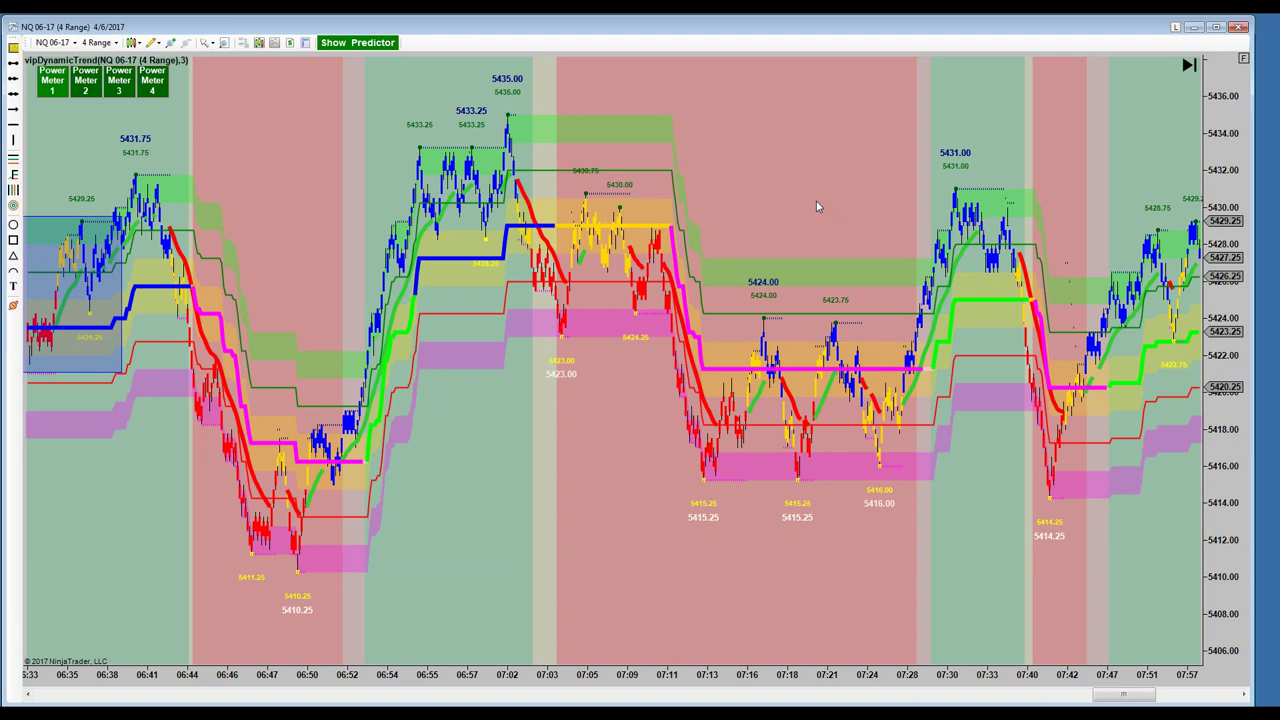
left_click_drag(797, 205, 778, 212)
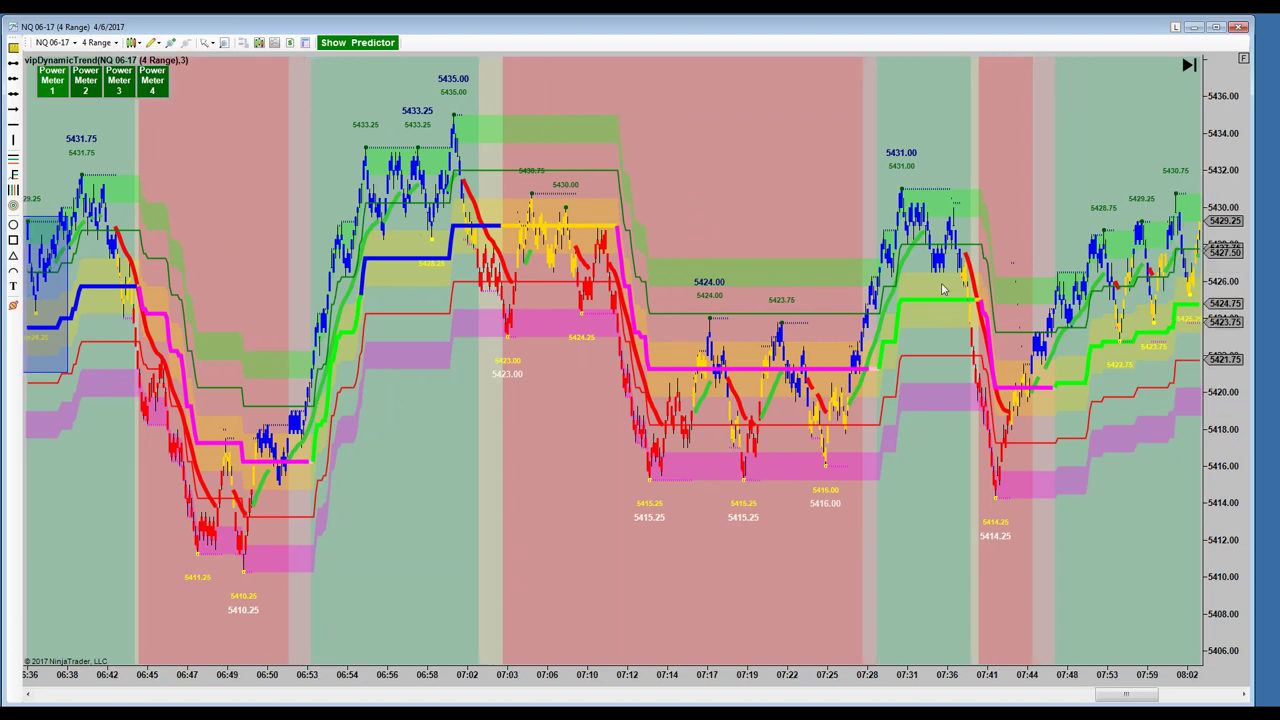
left_click_drag(751, 206, 575, 218)
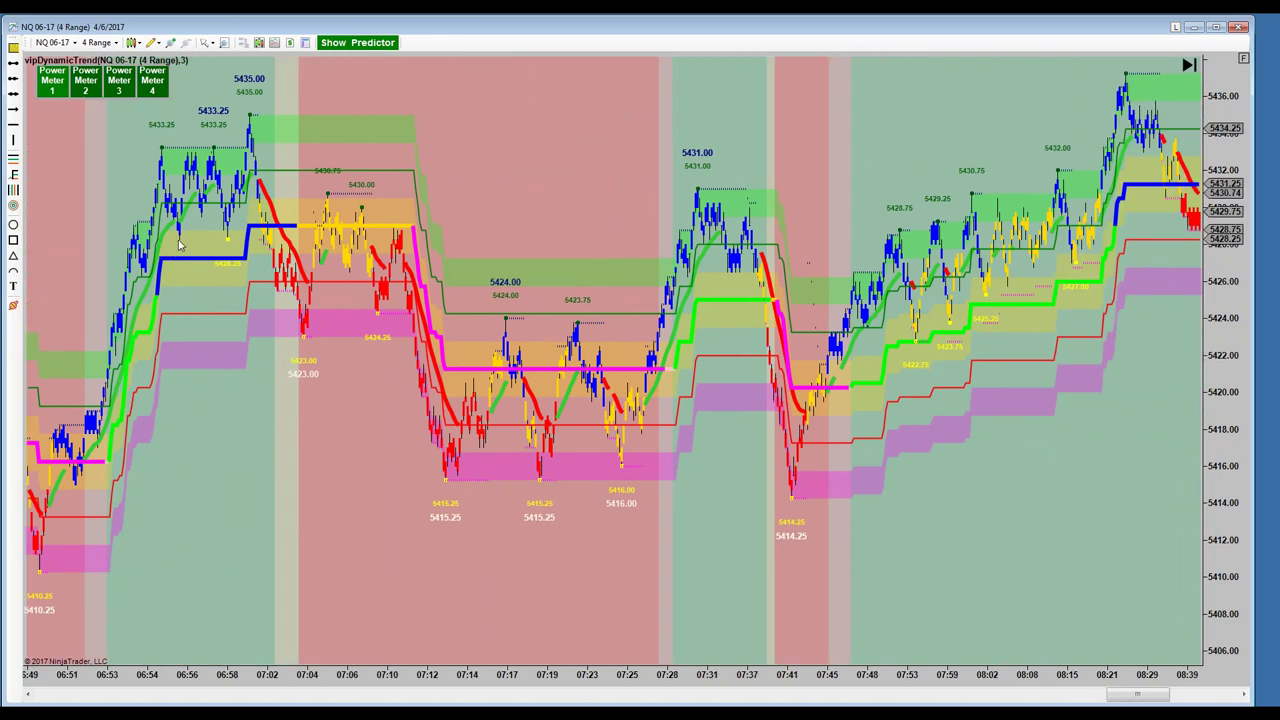
left_click(13, 108)
left_click(850, 268)
left_click(965, 205)
left_click(1024, 187)
left_click(1062, 172)
left_click(1071, 166)
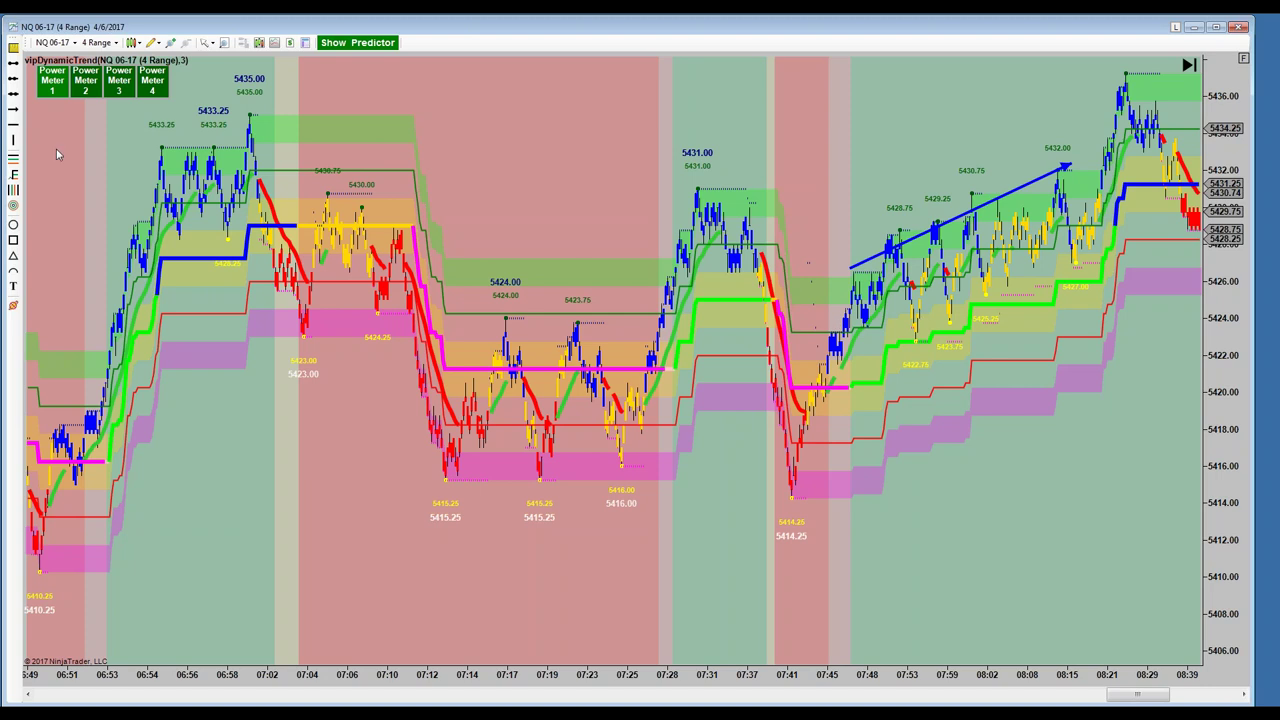
left_click(908, 360)
left_click(1112, 256)
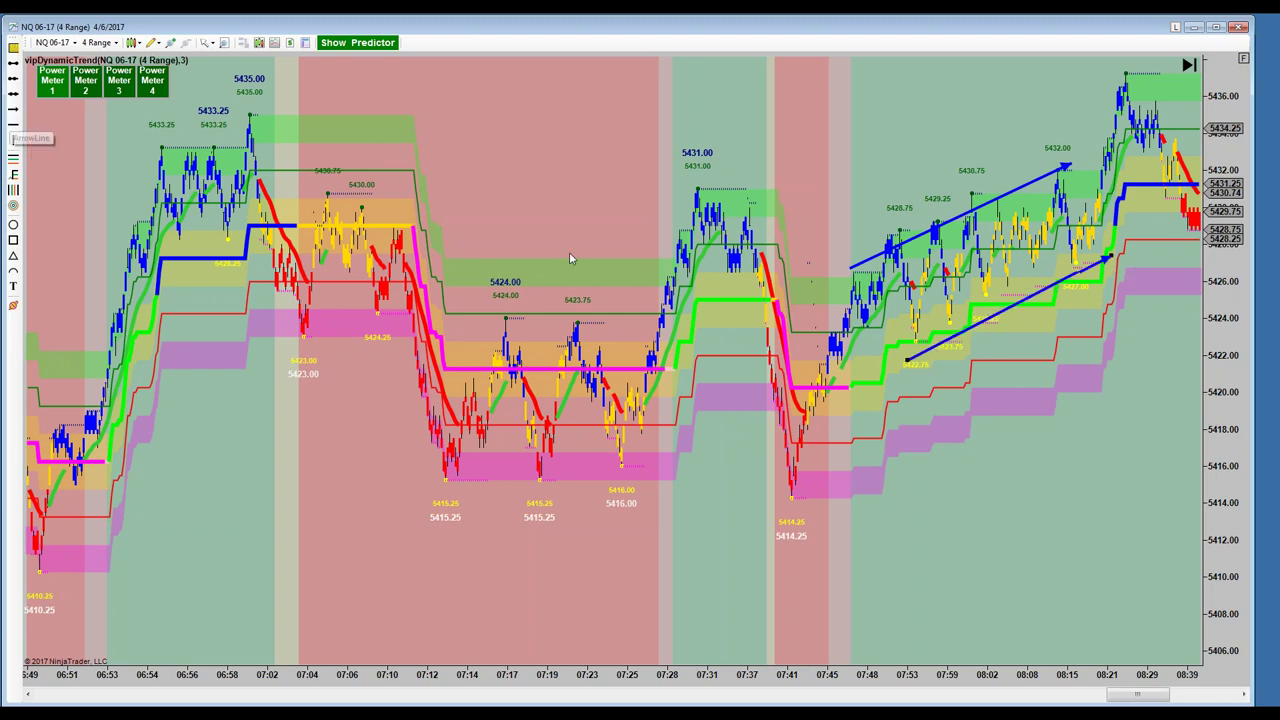
- Shift the sideways-range rectangle slightly earlier and tighten its corners to end near 06:38, between about 5421.50 and 5429
left_click_drag(552, 206, 869, 203)
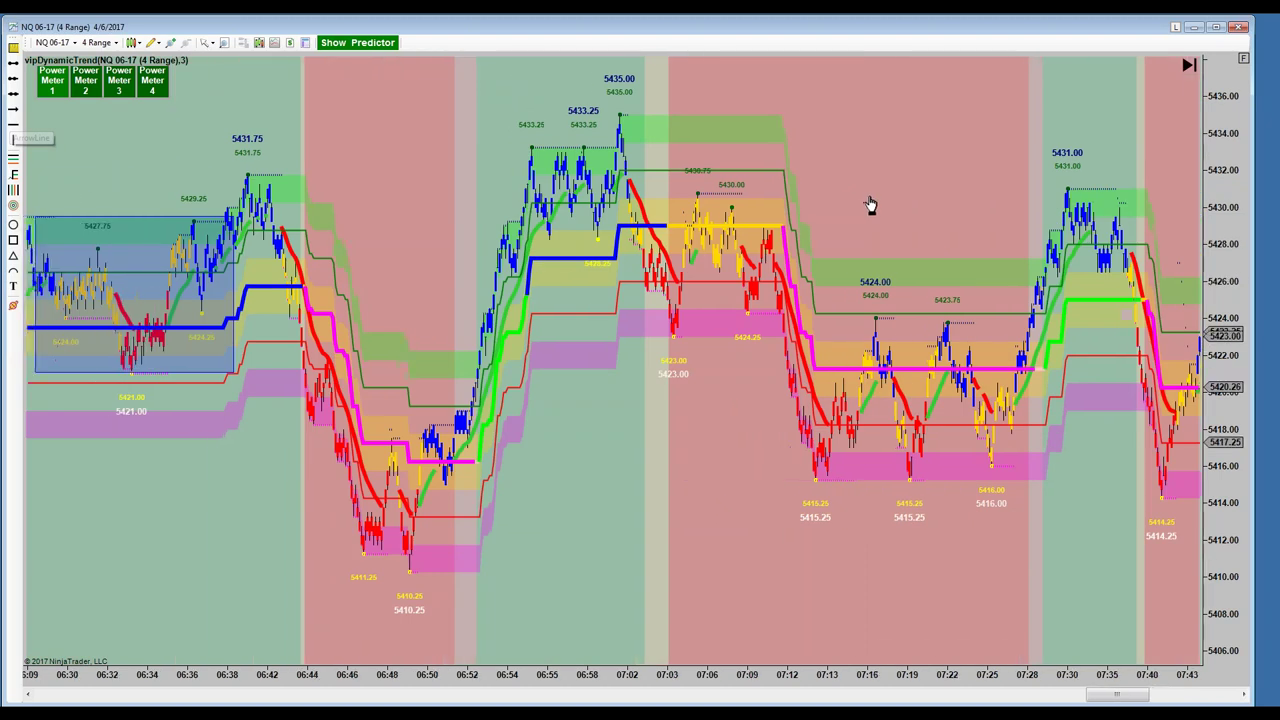
left_click_drag(89, 213, 77, 213)
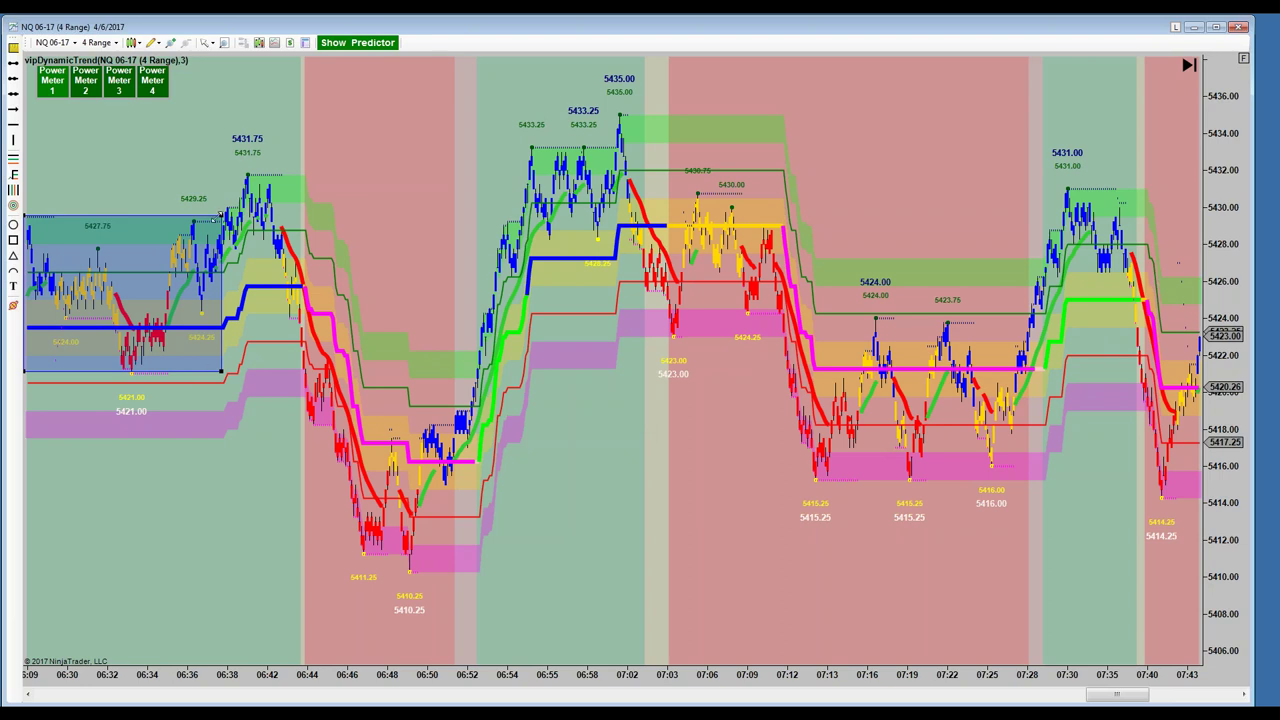
left_click_drag(215, 223, 209, 229)
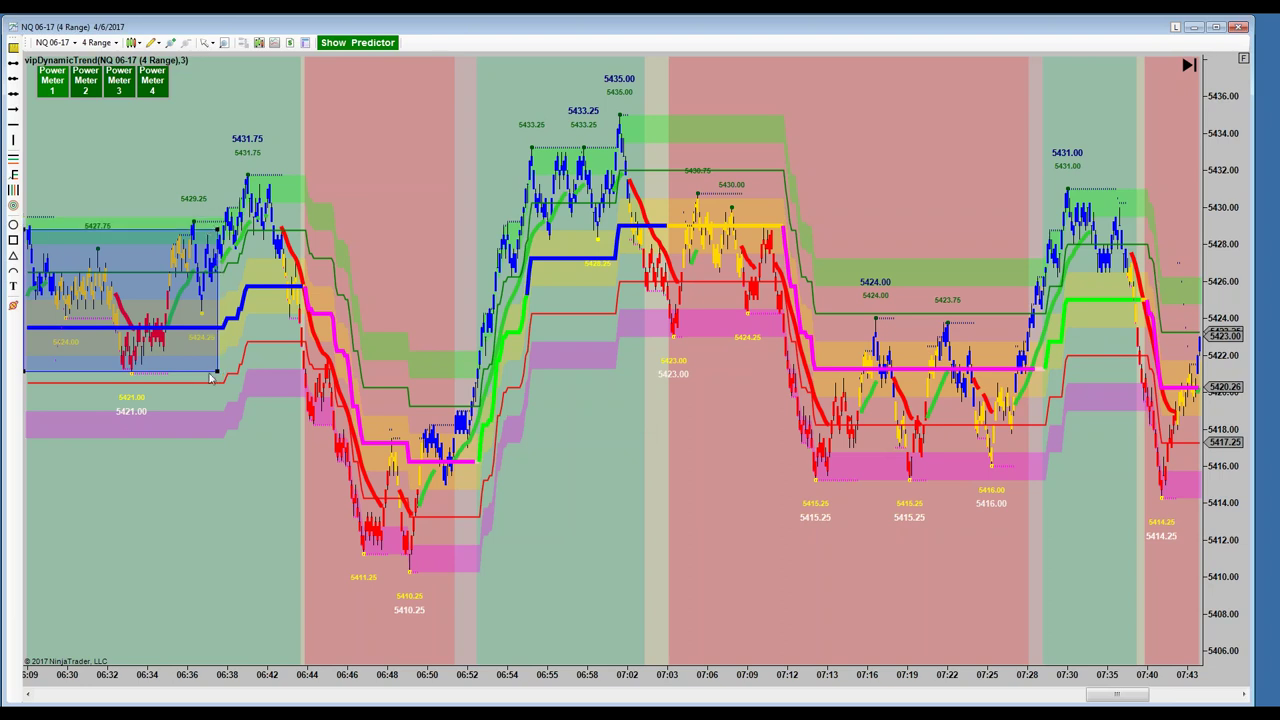
left_click_drag(217, 370, 213, 363)
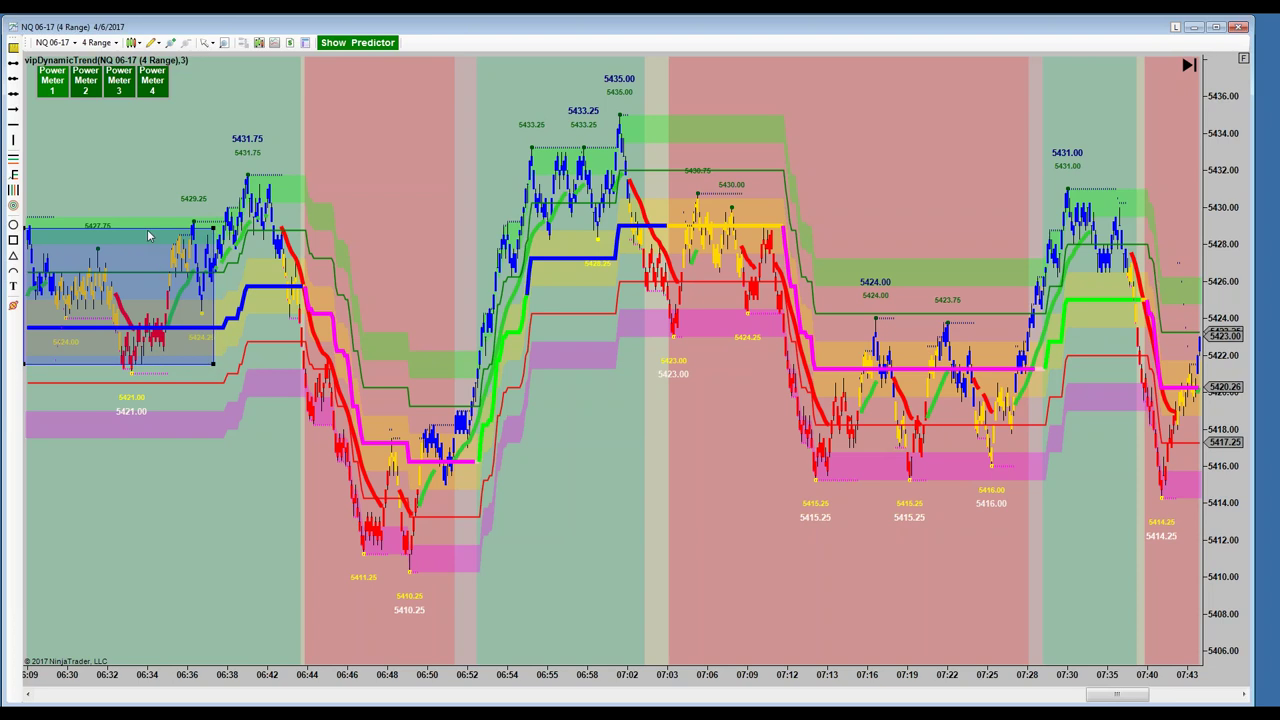
- Examine the price swings between about 06:05 and 07:50, briefly showing and hiding the predictor ovals over them
scroll(149, 227, "up", 4)
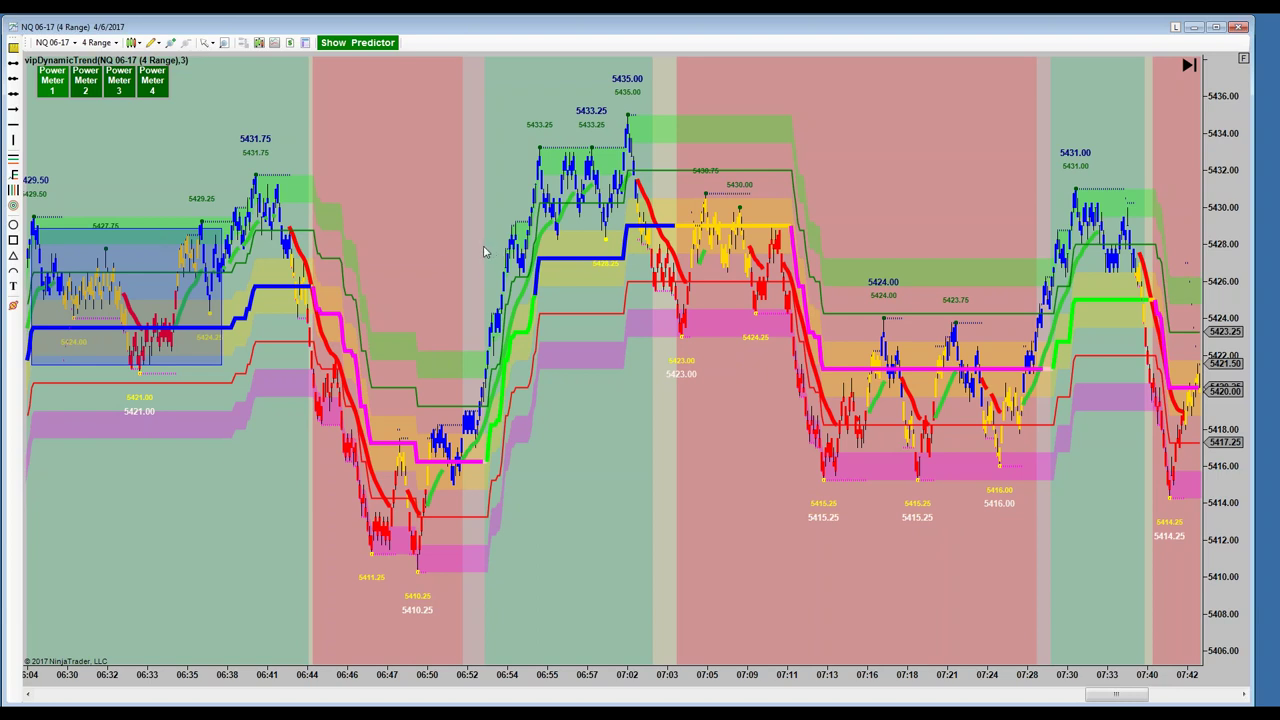
scroll(418, 265, "down", 15)
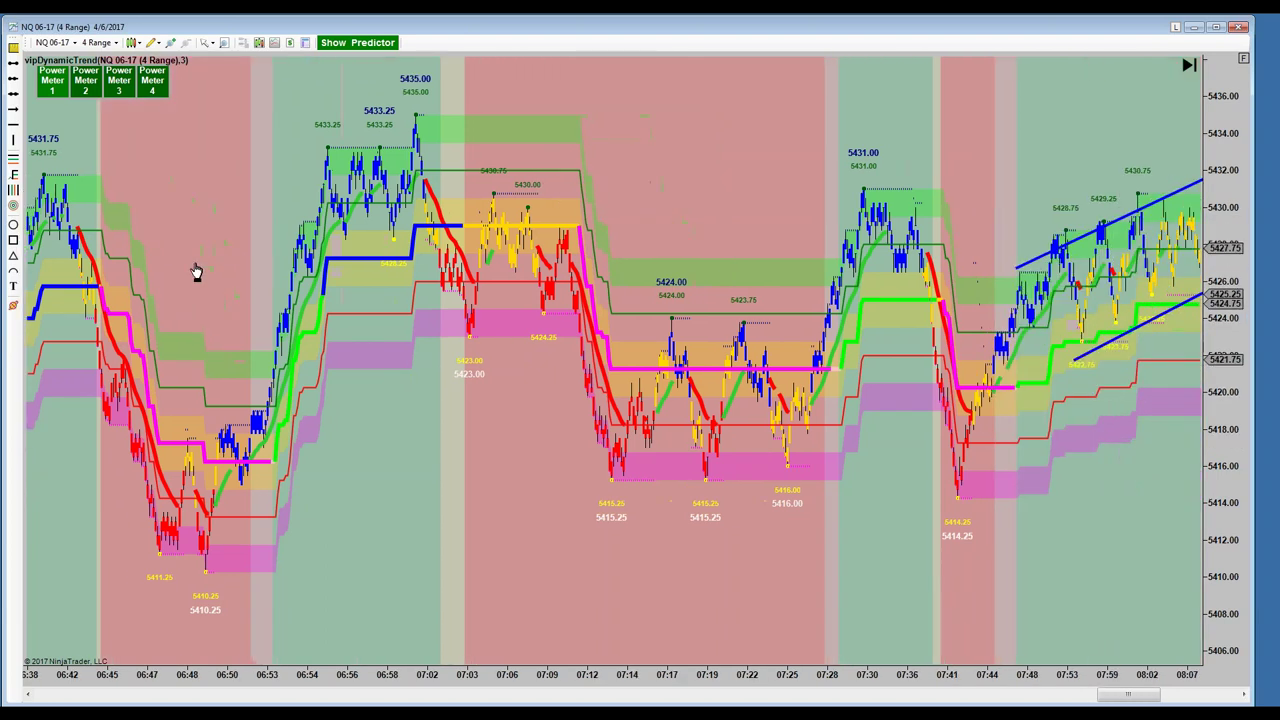
scroll(127, 272, "up", 15)
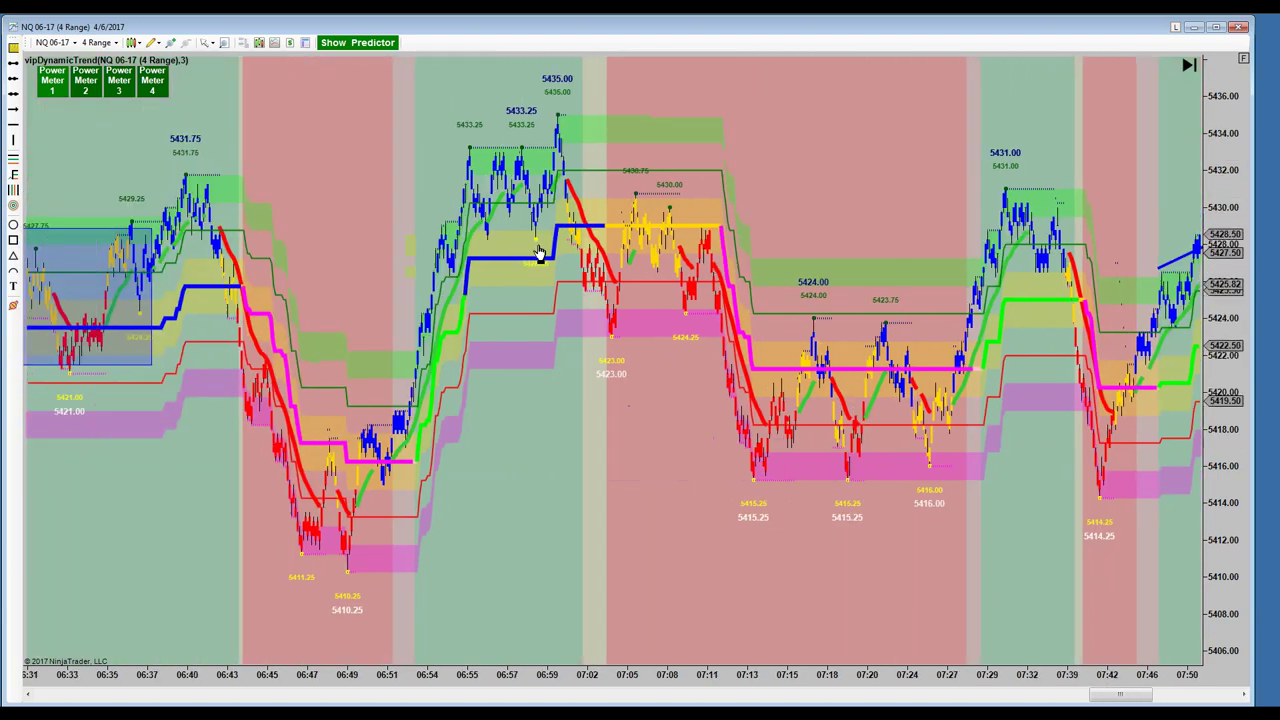
scroll(707, 263, "up", 3)
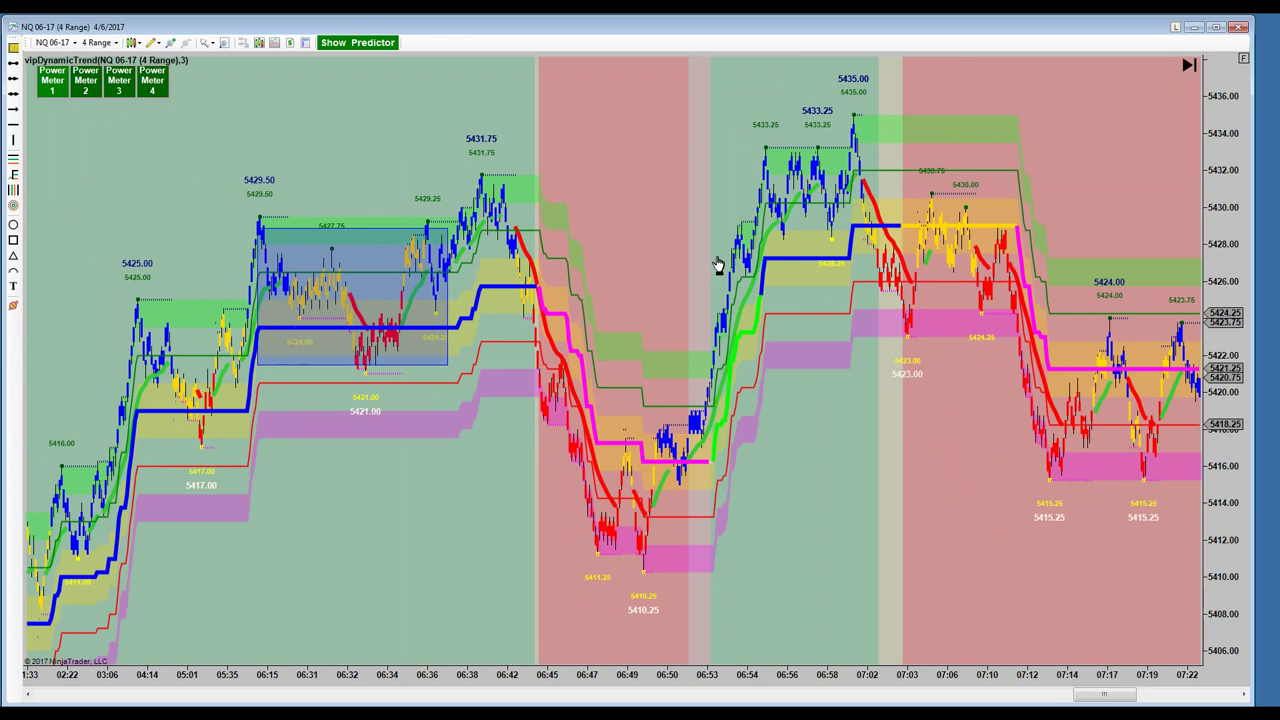
left_click_drag(594, 217, 440, 236)
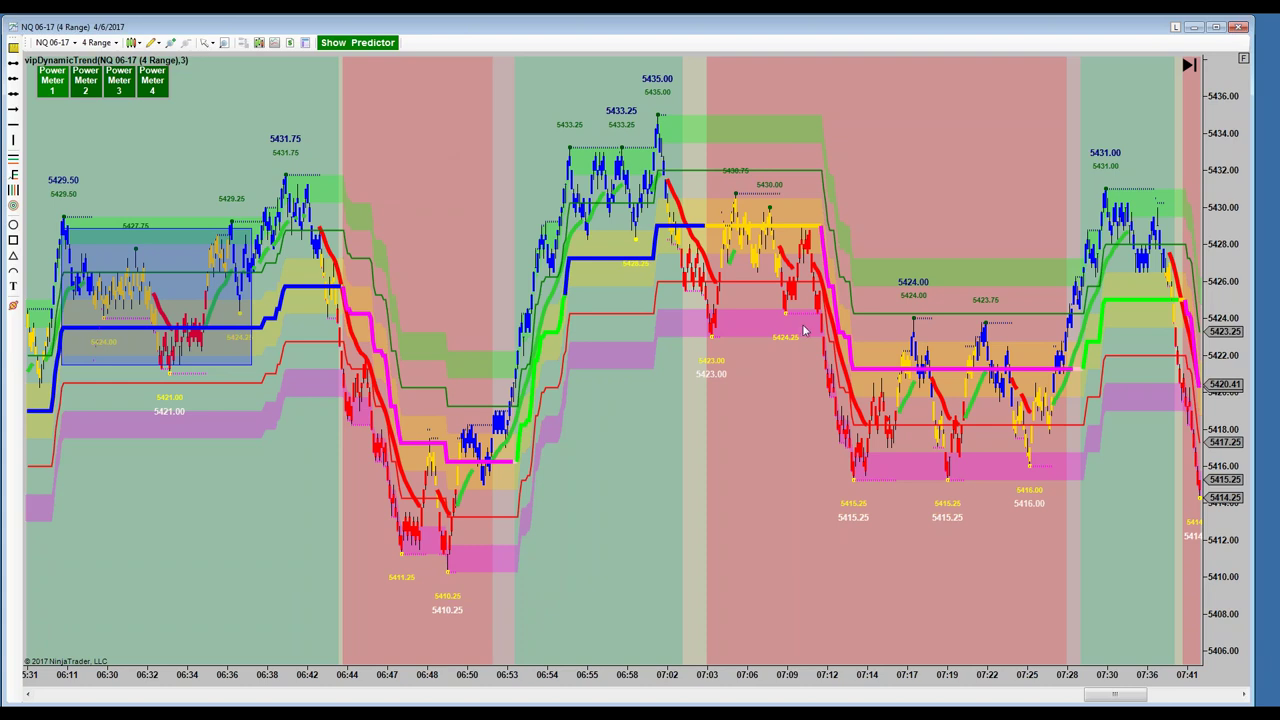
left_click_drag(425, 140, 351, 162)
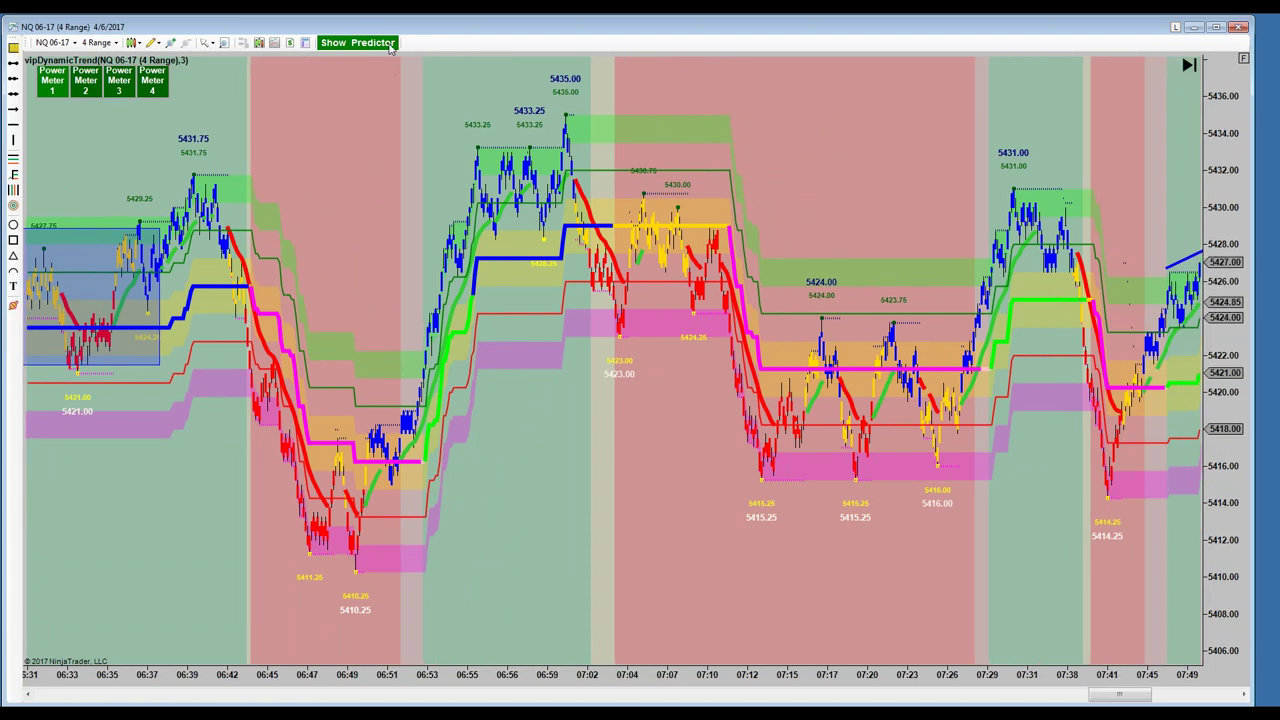
left_click(358, 43)
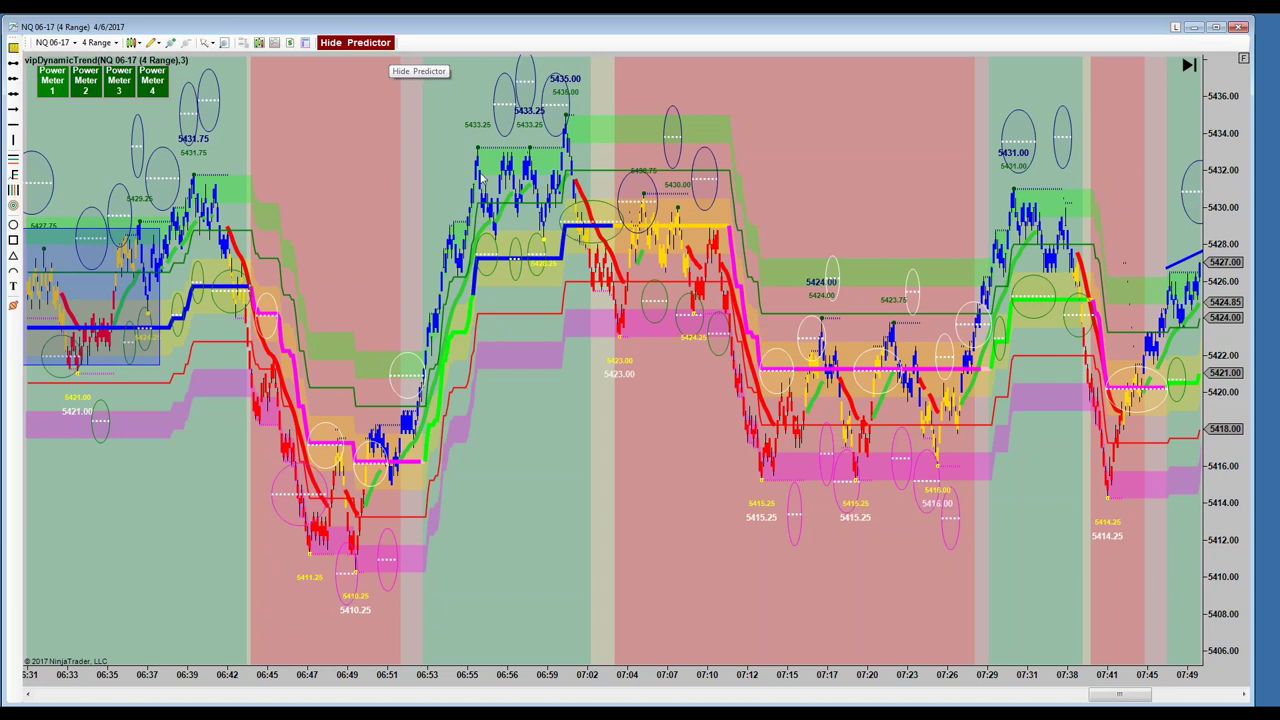
left_click(358, 43)
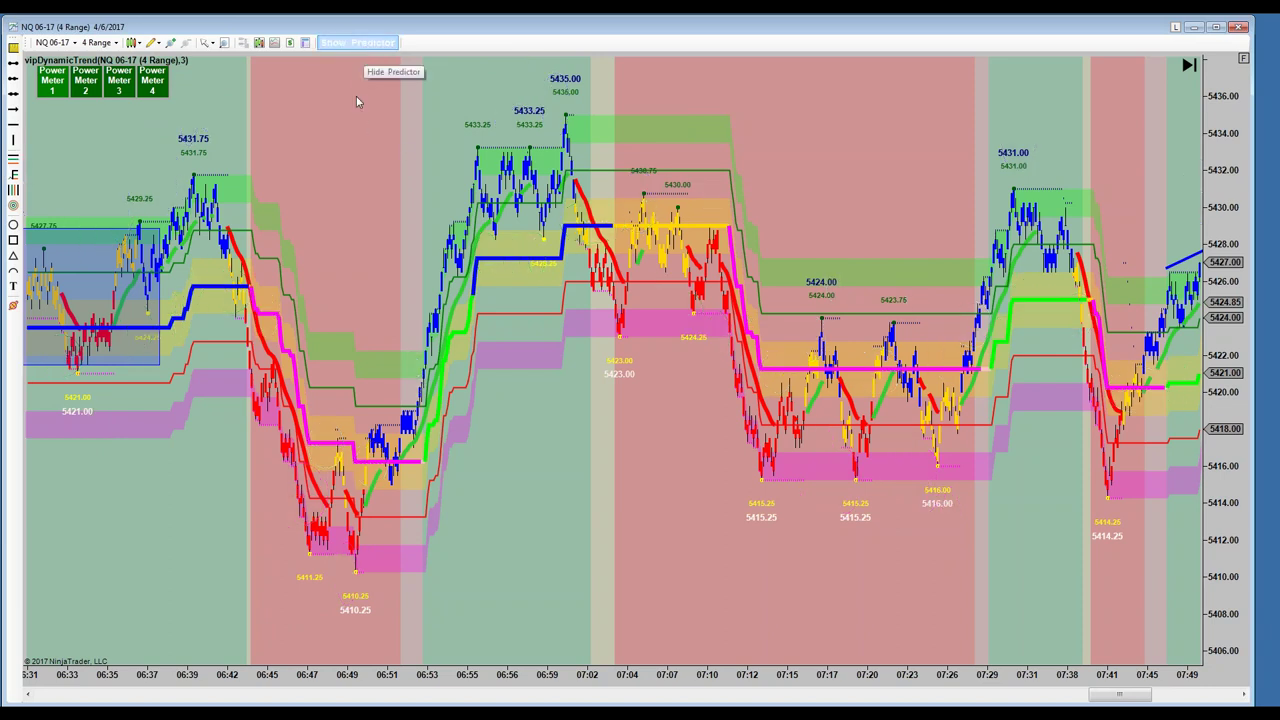
- Compare the swing highs near 5435.00 with the predictor ovals by toggling the ovals on and off twice
left_click_drag(342, 140, 250, 165)
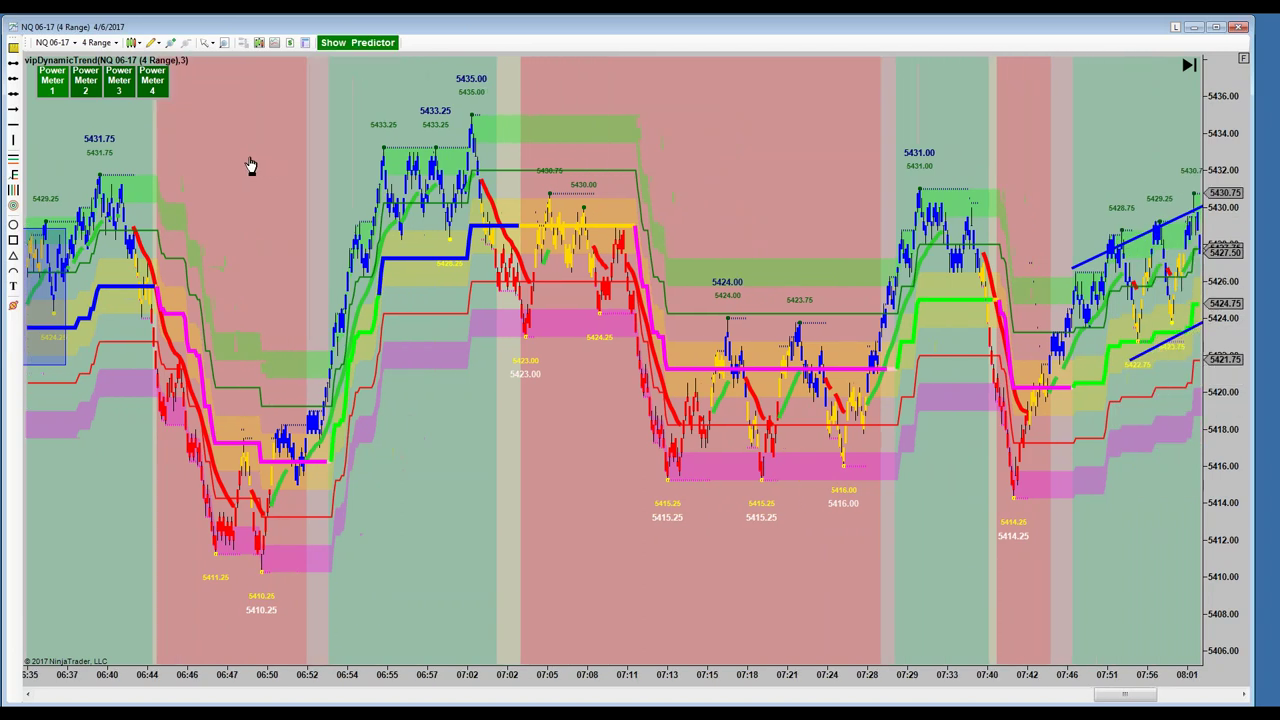
left_click(358, 43)
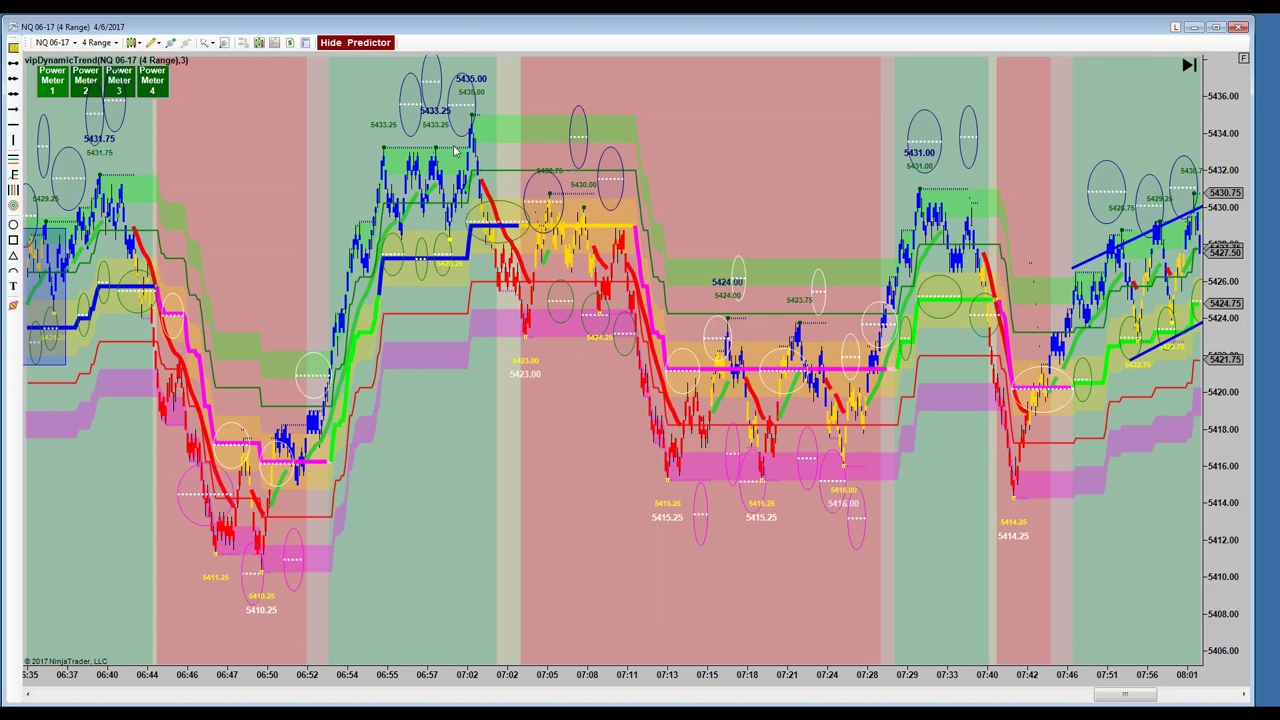
left_click(392, 45)
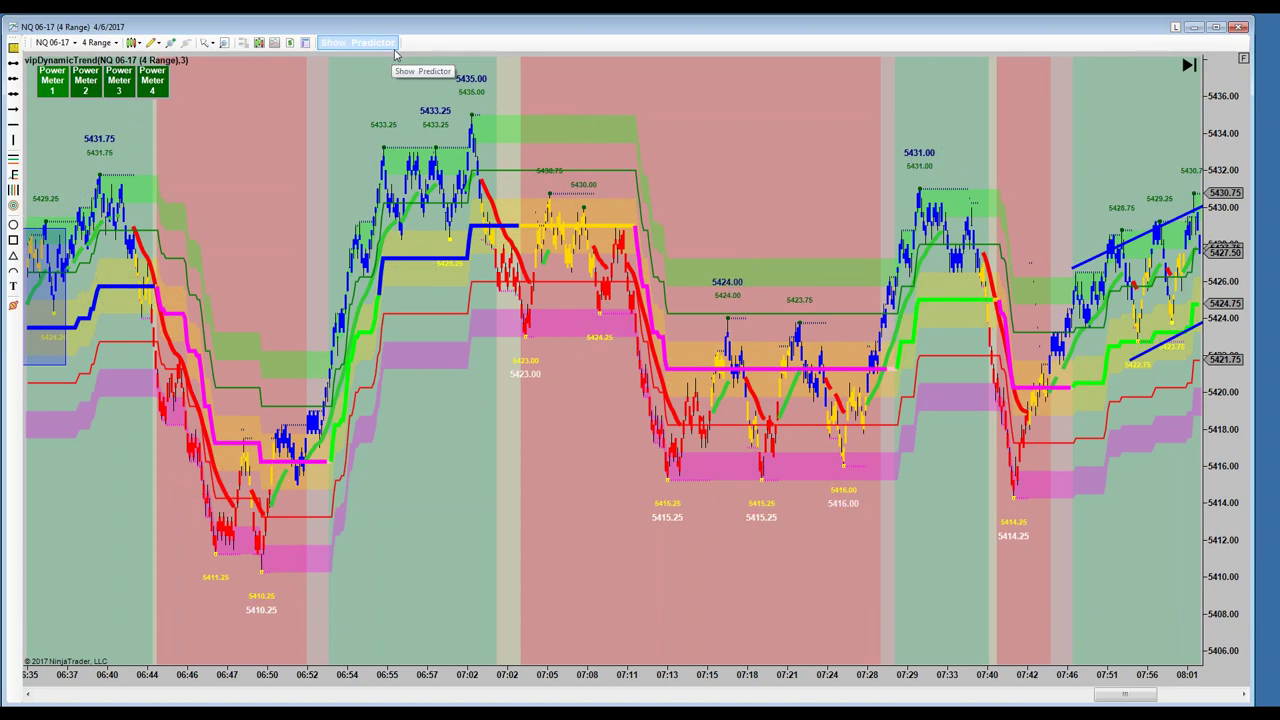
left_click_drag(610, 90, 516, 102)
left_click(378, 45)
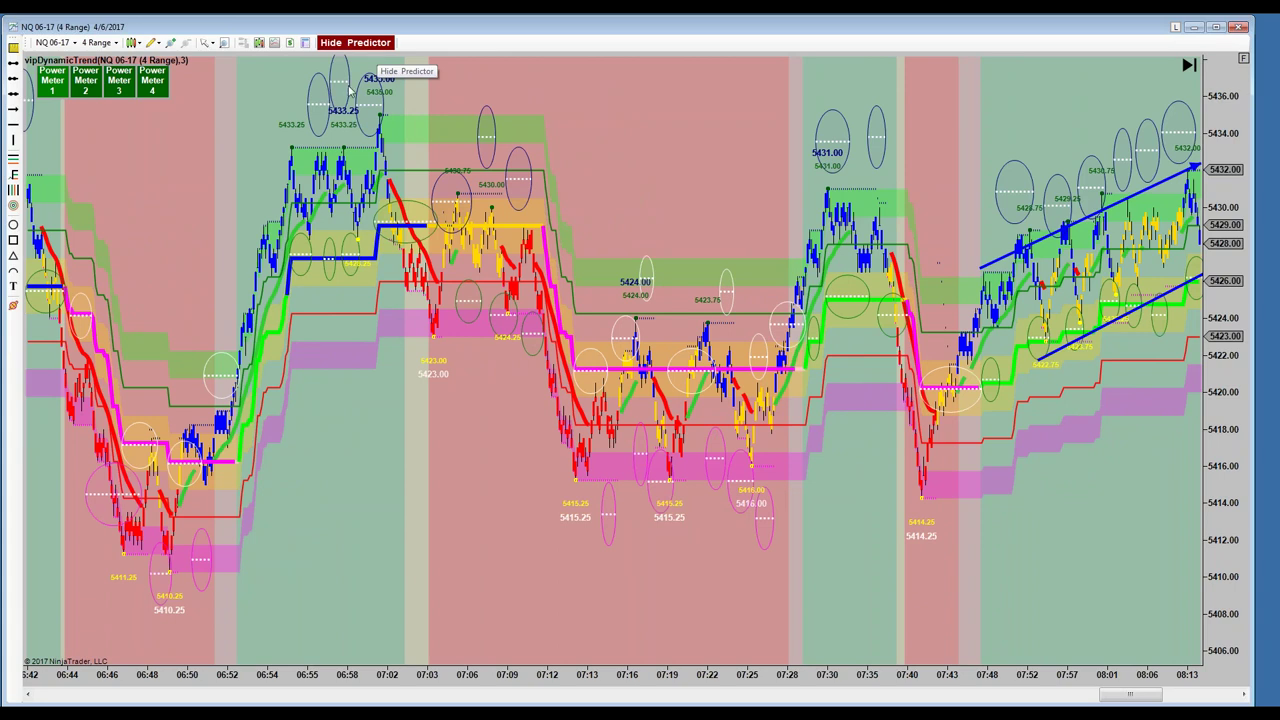
left_click(356, 43)
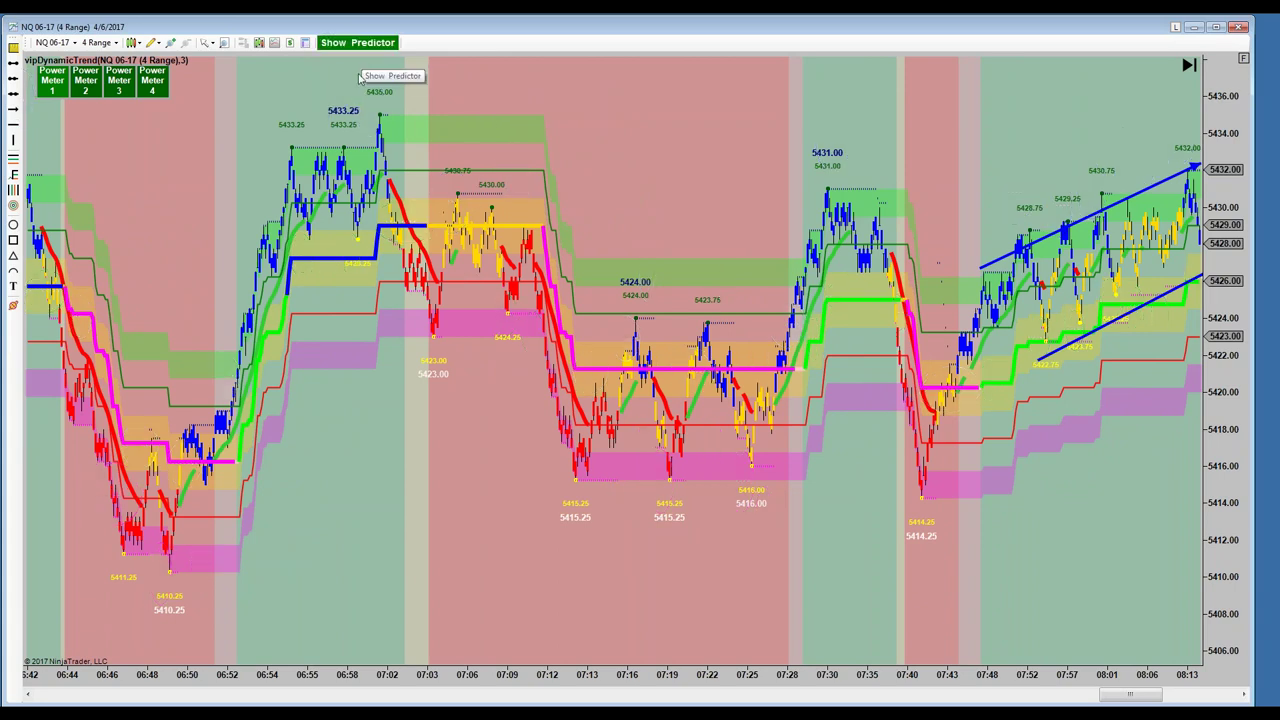
- Refit the price scale, go to the newest bars and widen the bar spacing to examine the rise from the 5407.75 low
left_click_drag(577, 123, 234, 189)
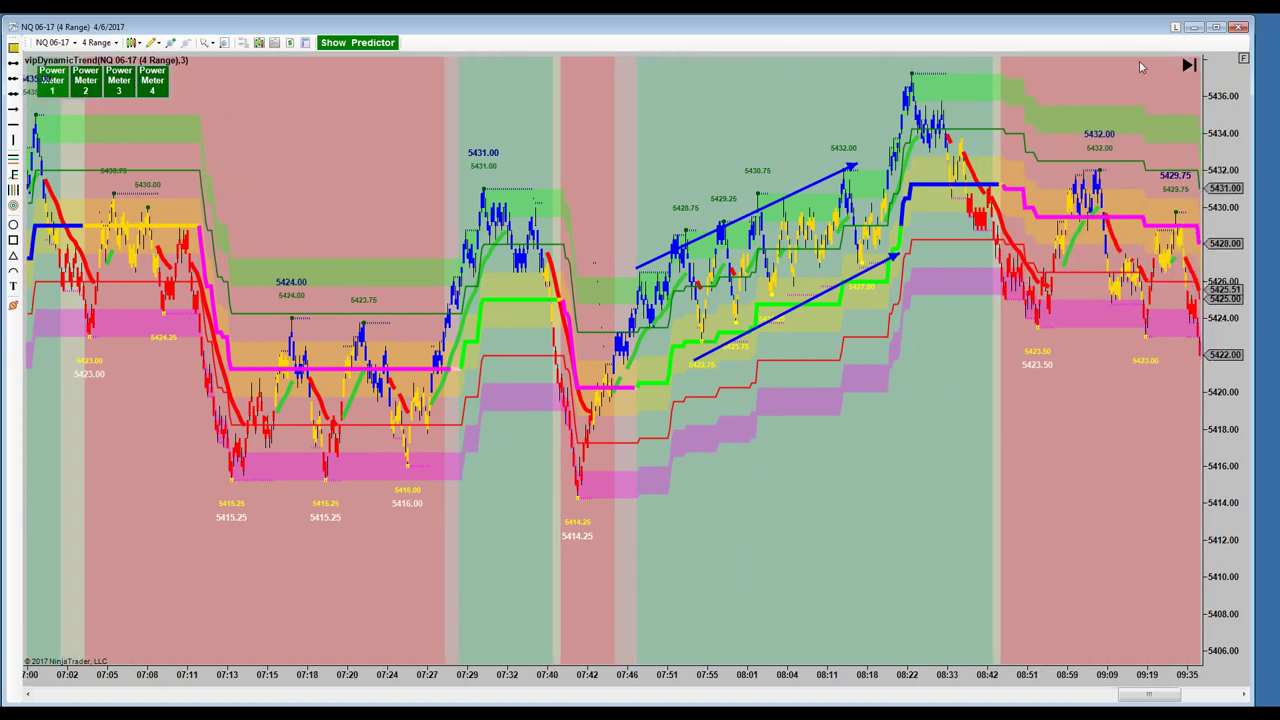
left_click(1243, 58)
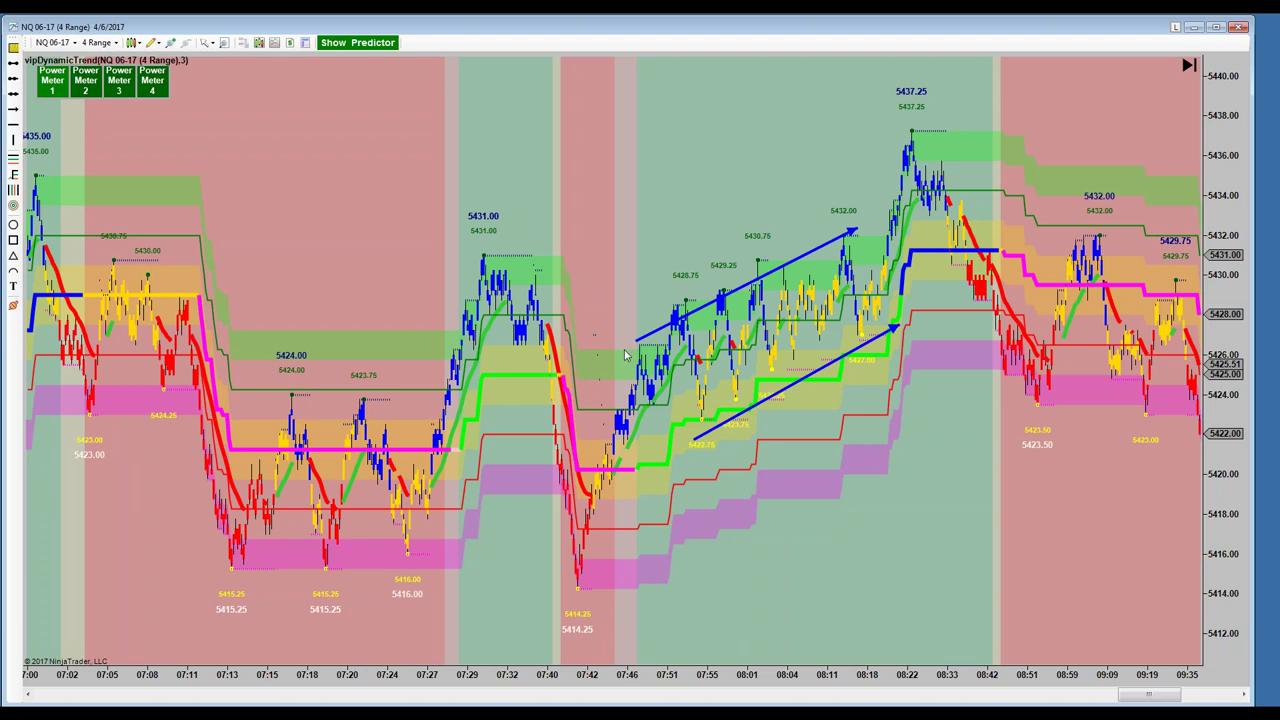
left_click(1187, 70)
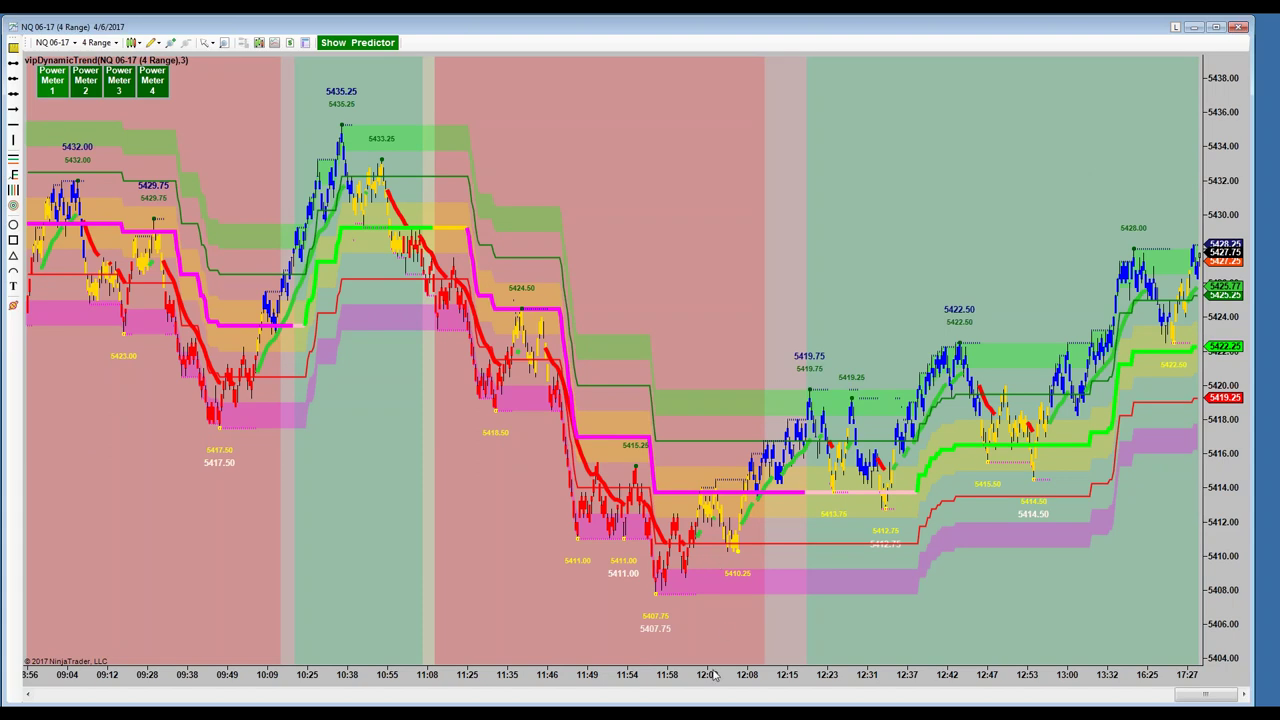
left_click_drag(726, 681, 472, 678)
mouse_move(492, 194)
left_mouse_down()
mouse_move(323, 223)
mouse_move(471, 180)
left_mouse_up()
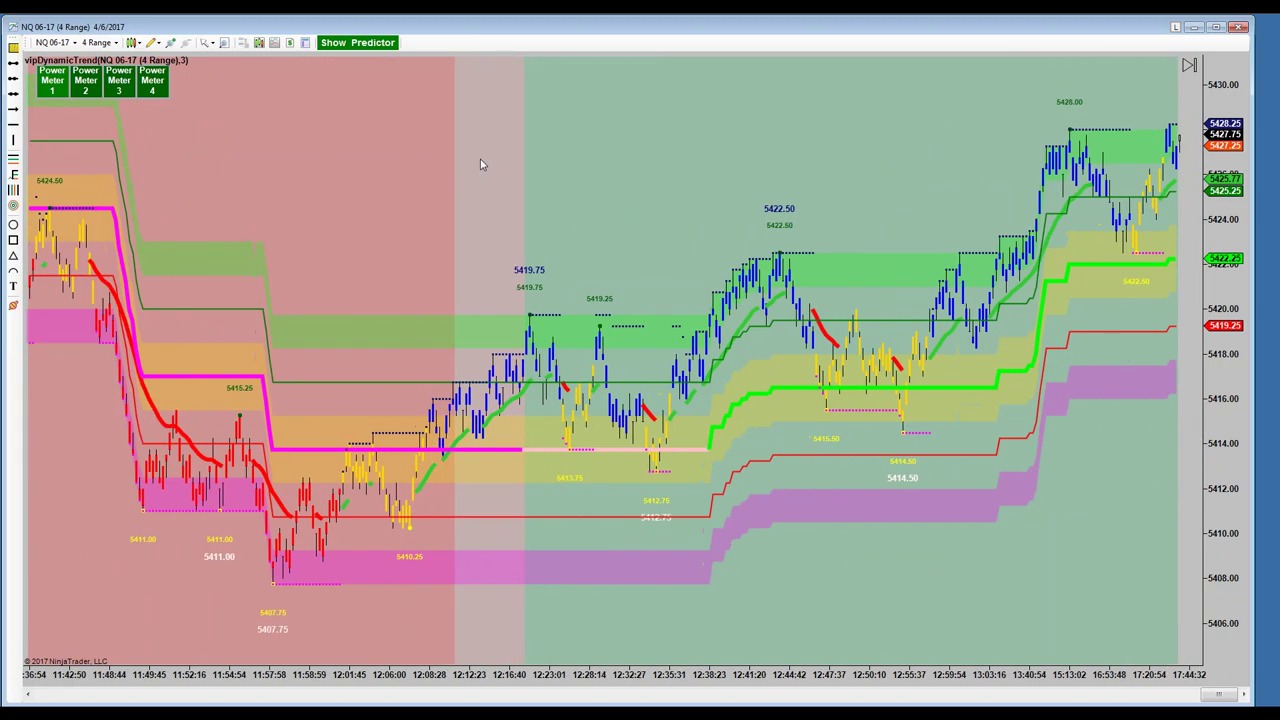
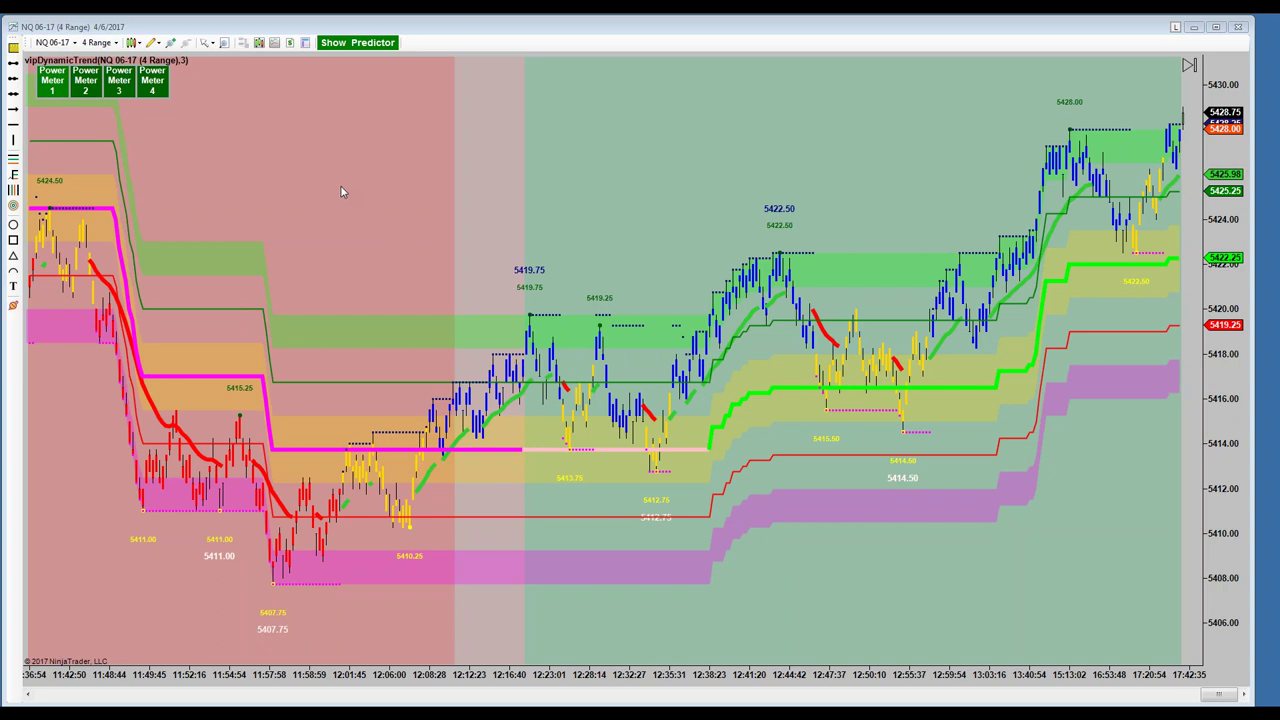
mouse_move(471, 194)
left_mouse_down()
mouse_move(831, 234)
mouse_move(482, 215)
left_mouse_up()
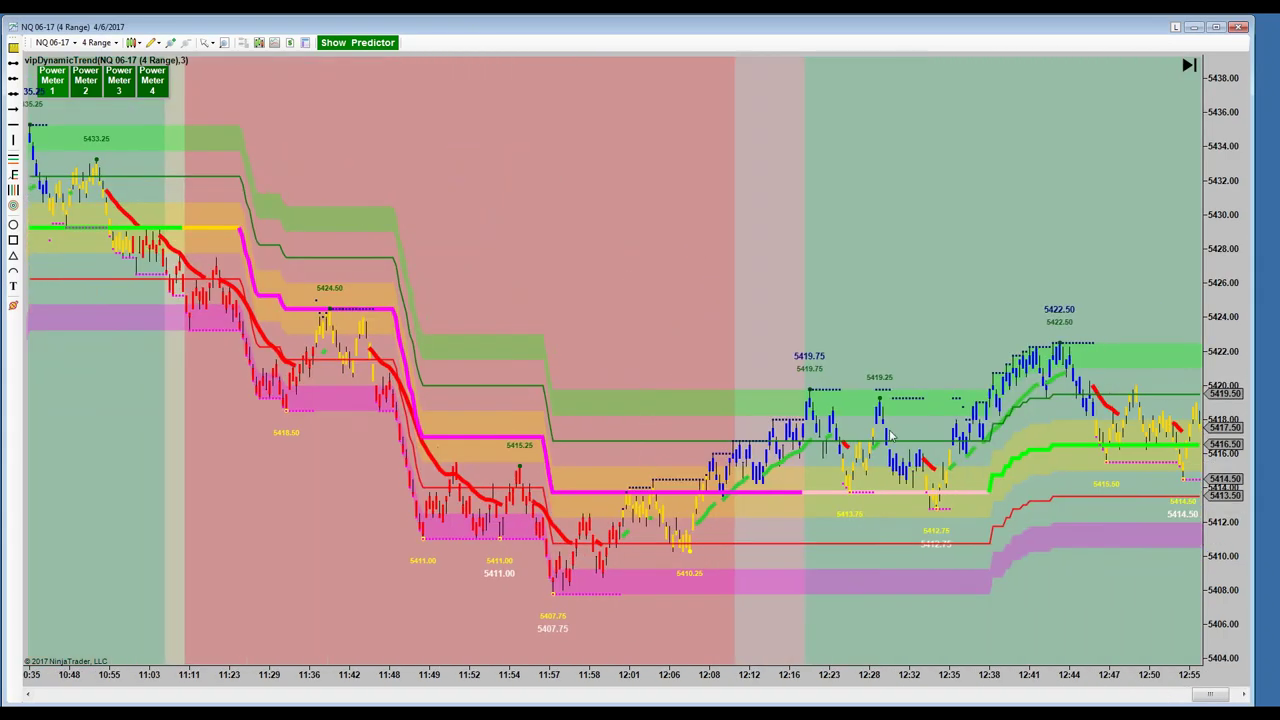
- Draw a rectangle over the latest pullback from about 16:40 to 17:20, between about 5422.50 and 5424.50
left_click(1189, 65)
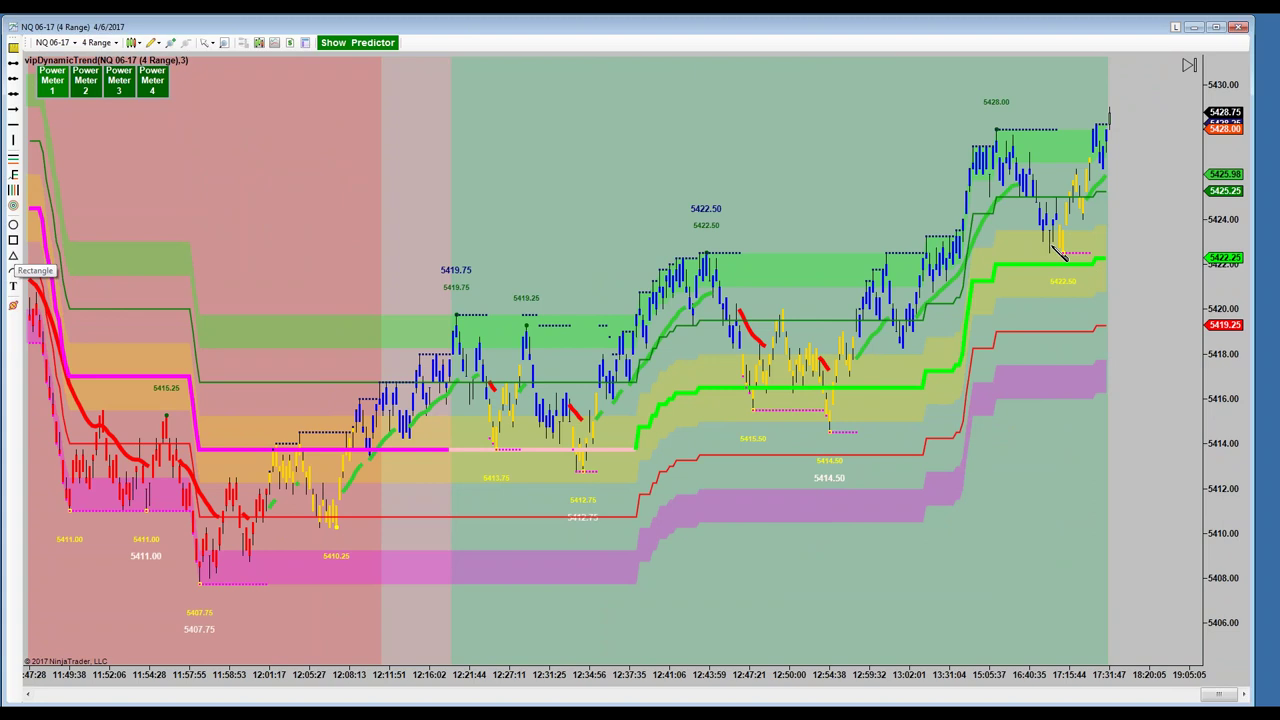
left_click(1032, 208)
left_click(1094, 260)
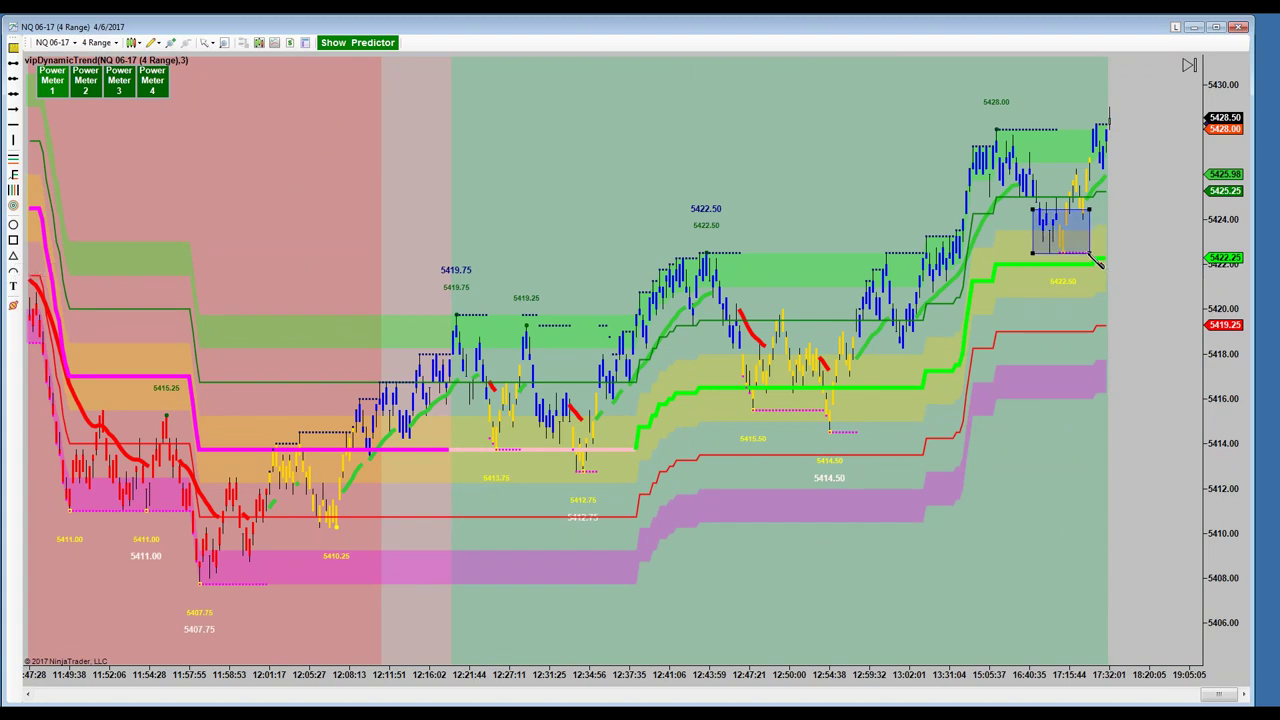
left_click(1090, 254)
left_click_drag(1243, 140, 1245, 181)
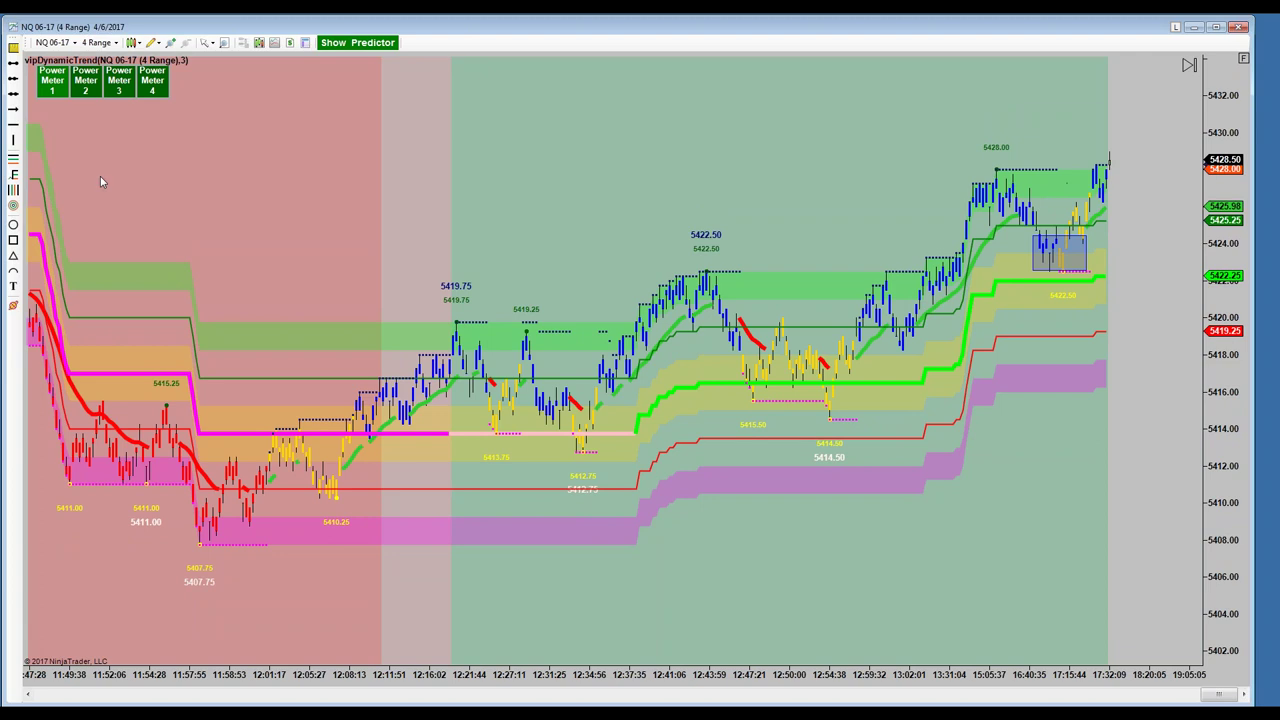
- Draw a rising arrow line from the top of the pullback rectangle at about 5424.75 up to about 5433
left_click(15, 108)
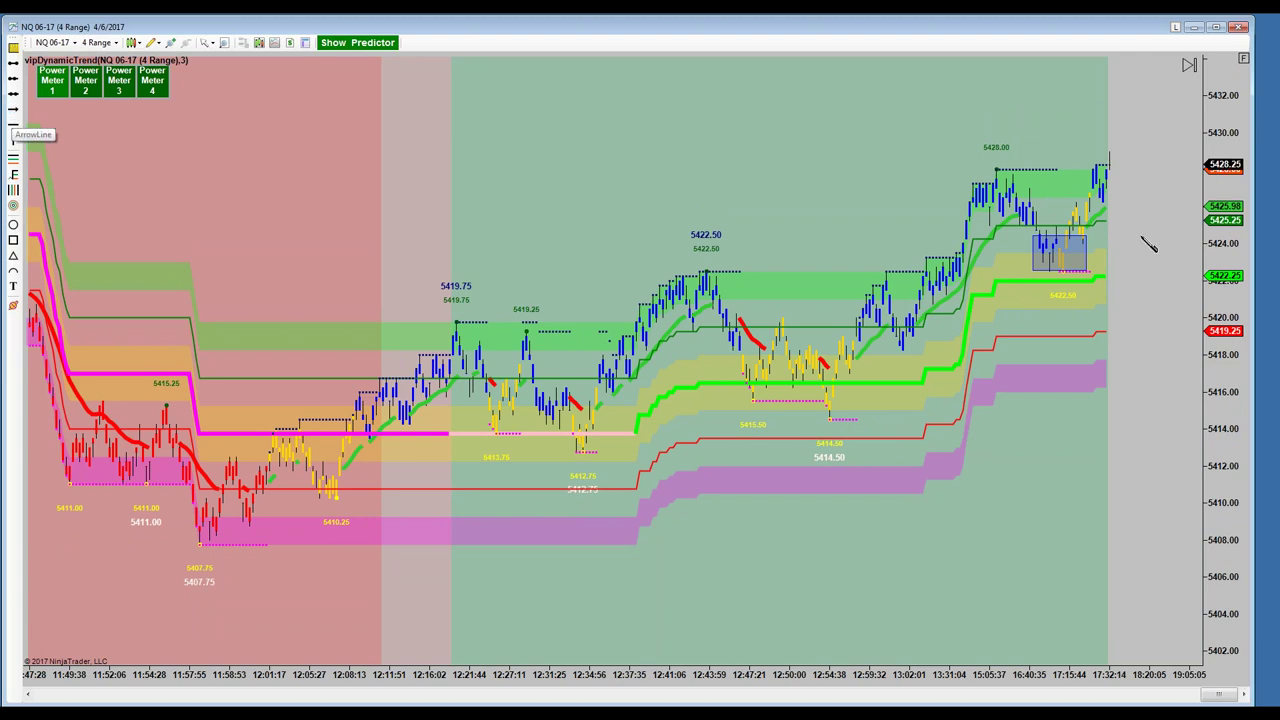
left_click(1058, 230)
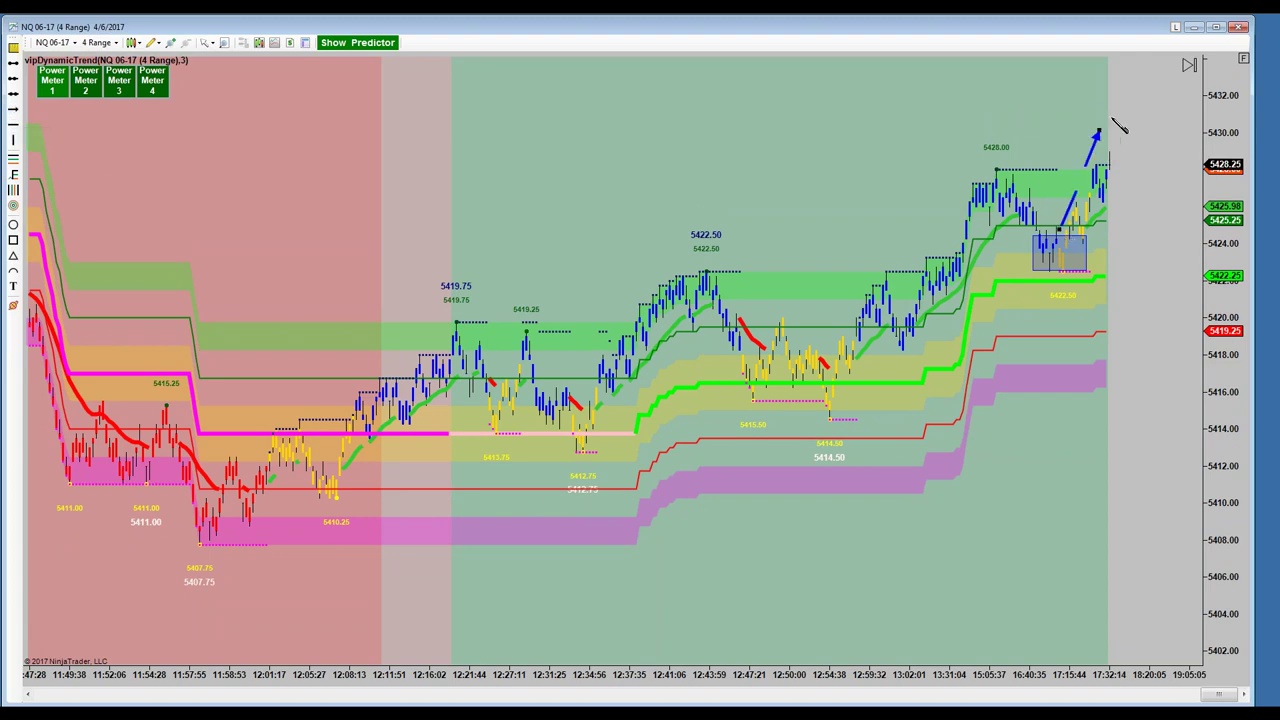
left_click(1122, 77)
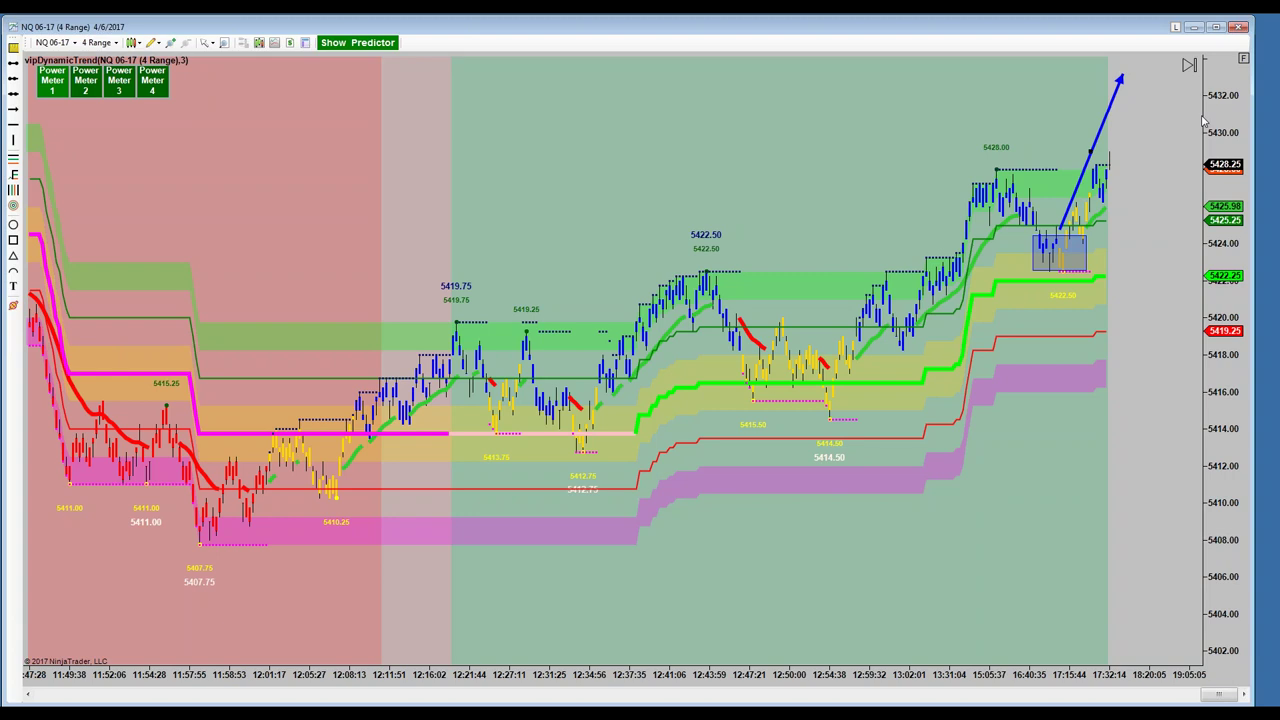
- Draw a nearly horizontal line at about 5427.25 and shift it back beneath the 5428.00 high, ending near 17:15
left_click_drag(1224, 200, 1224, 240)
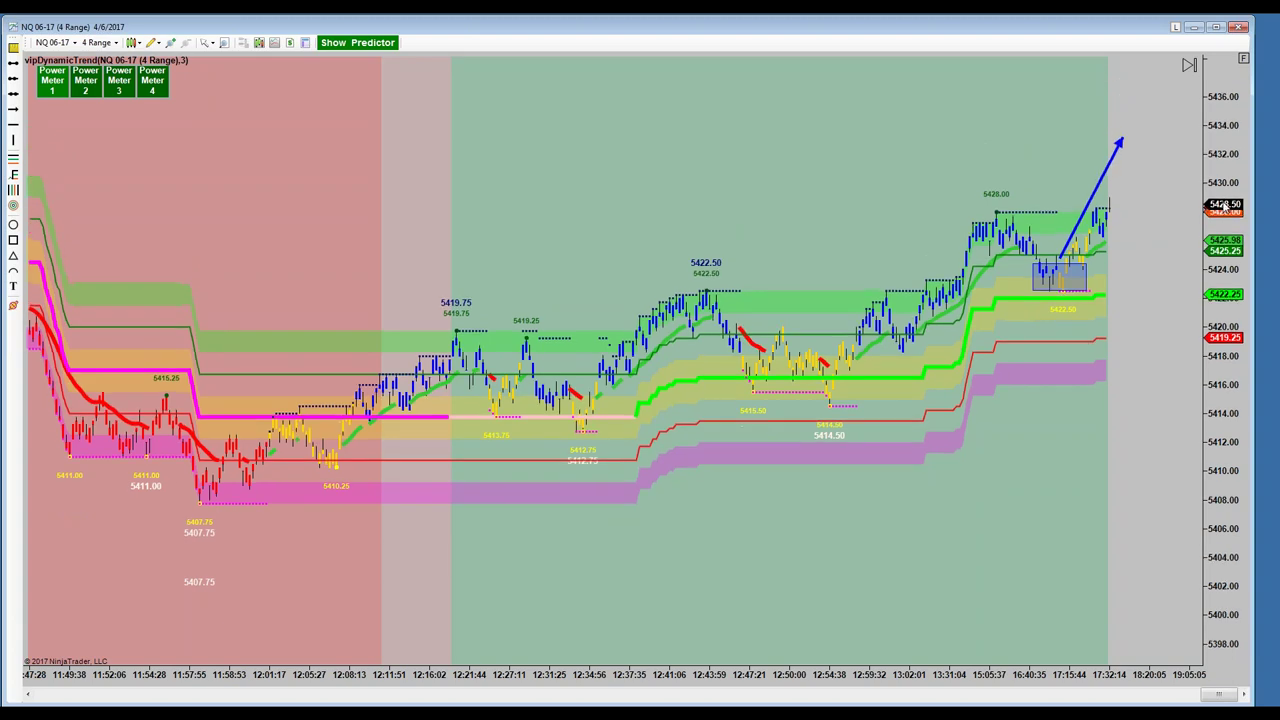
scroll(849, 194, "down", 5)
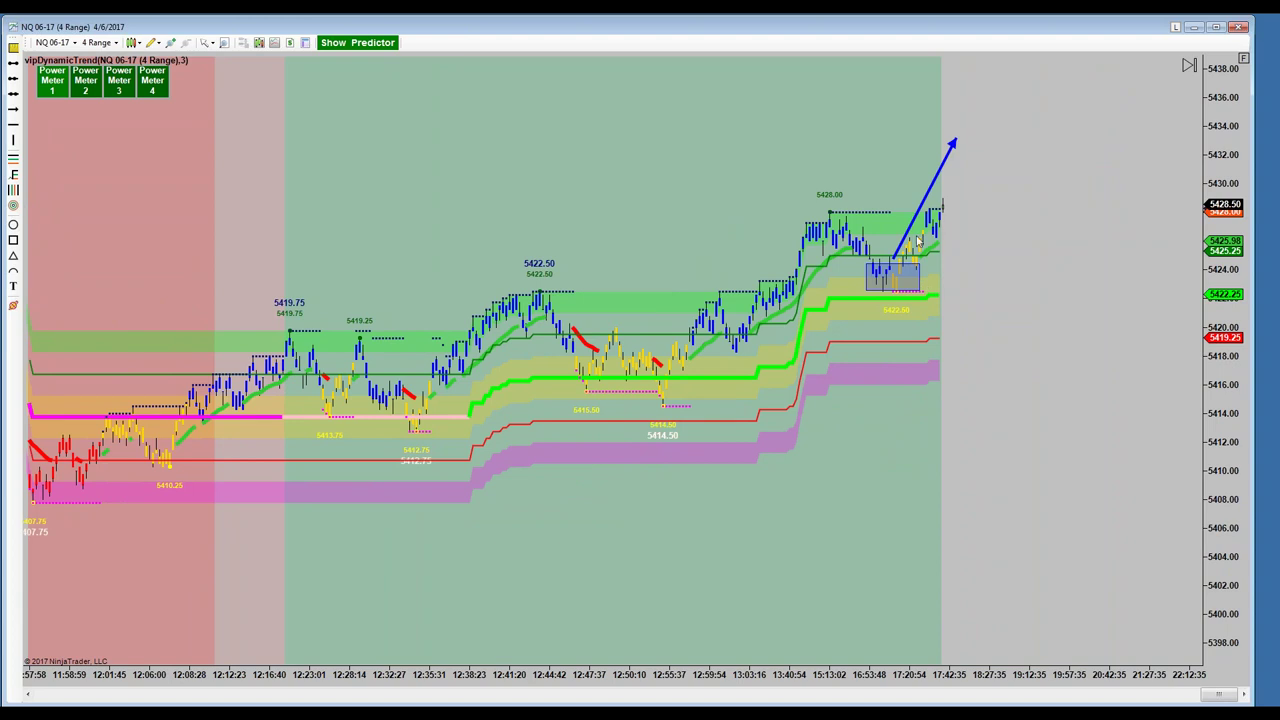
left_click(1247, 62)
left_click_drag(1230, 125, 1220, 175)
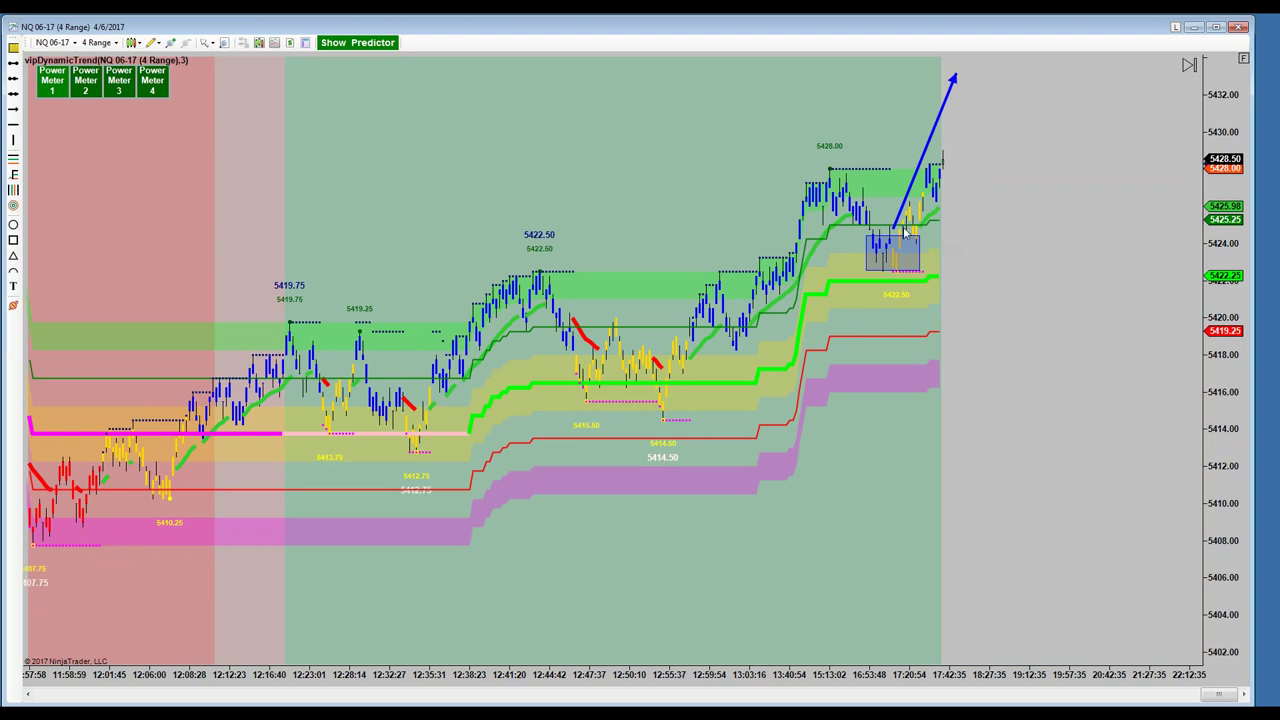
left_click(13, 62)
left_click_drag(872, 184, 944, 183)
left_click(960, 185)
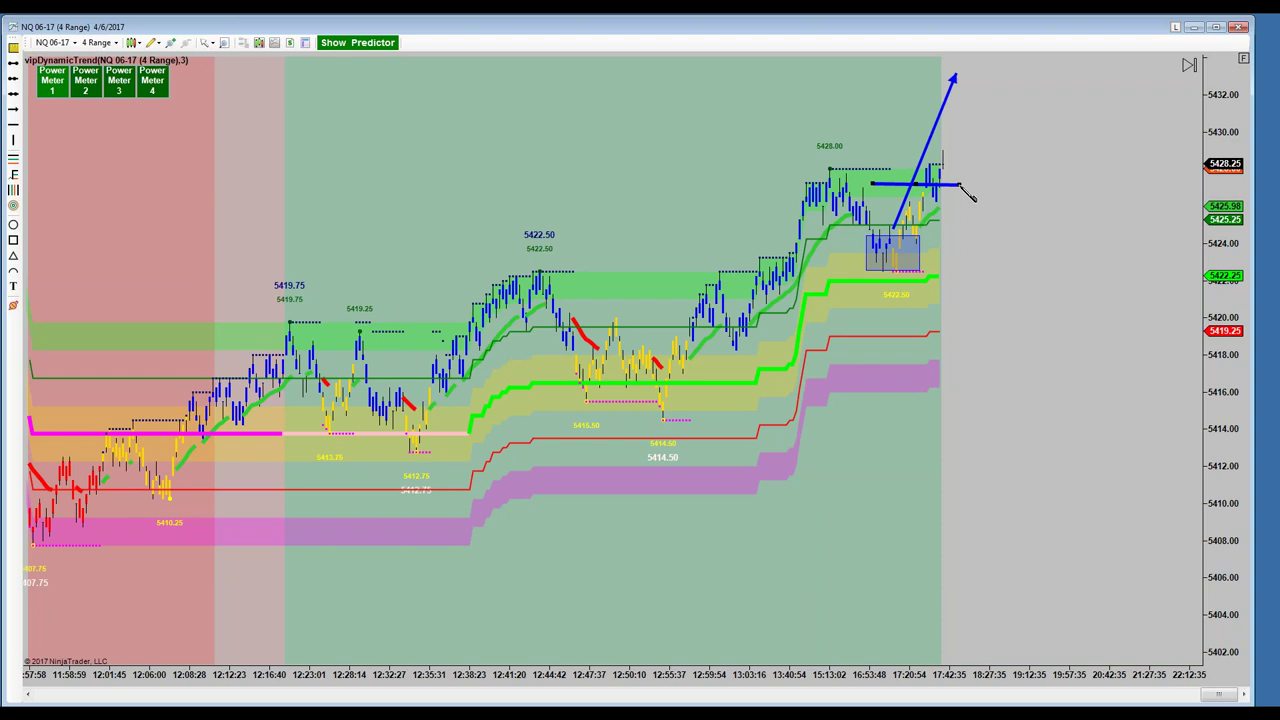
left_click_drag(958, 188, 887, 186)
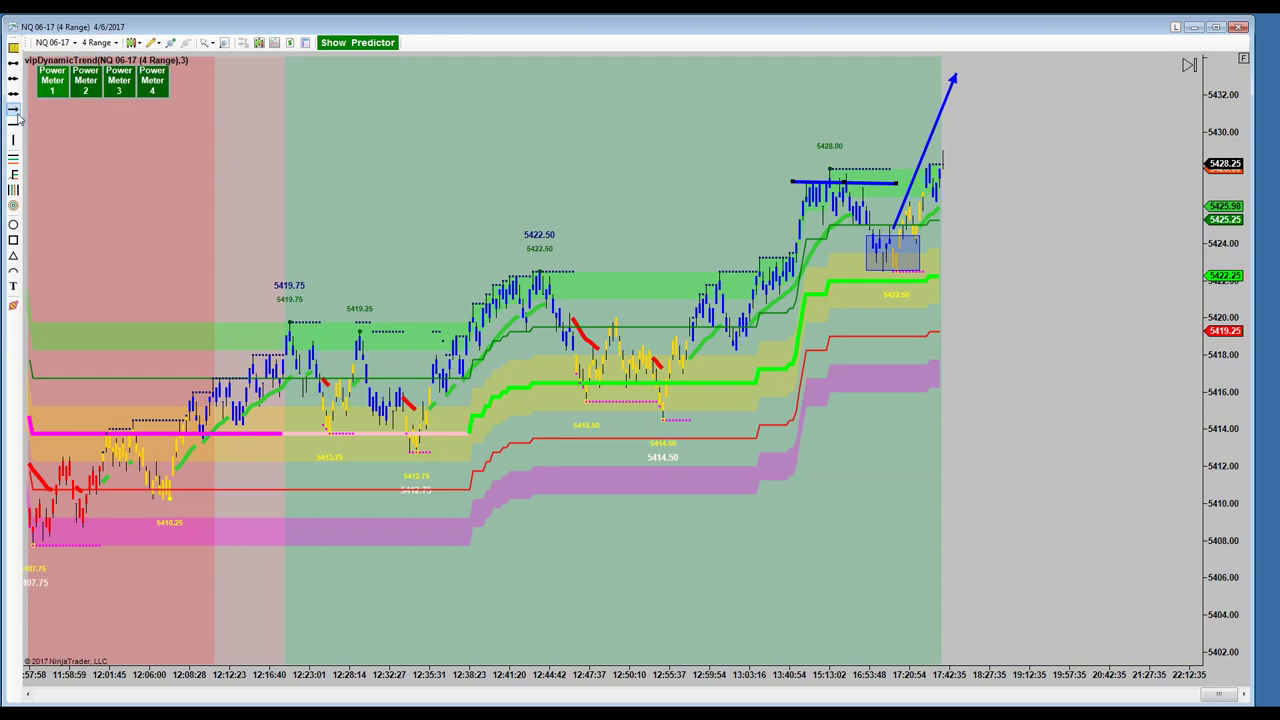
- Draw a falling arrow line from near the rising arrow's tip at about 5432 down to about 5424
left_click(956, 94)
left_click(1011, 246)
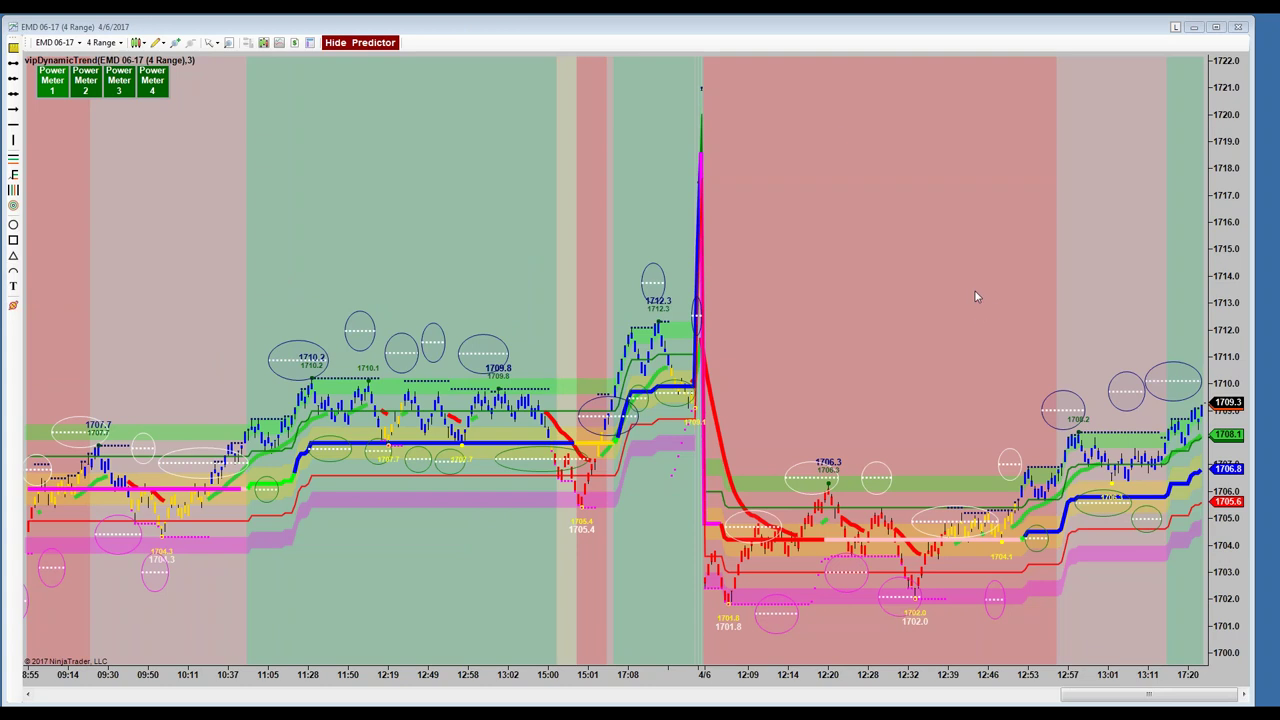
- On the EMD 06-17 chart, draw a rectangle over the sideways bars from about 12:39 to 12:52, between about 1704.1 and 1705.2
left_click(915, 682)
left_click_drag(889, 686, 808, 700)
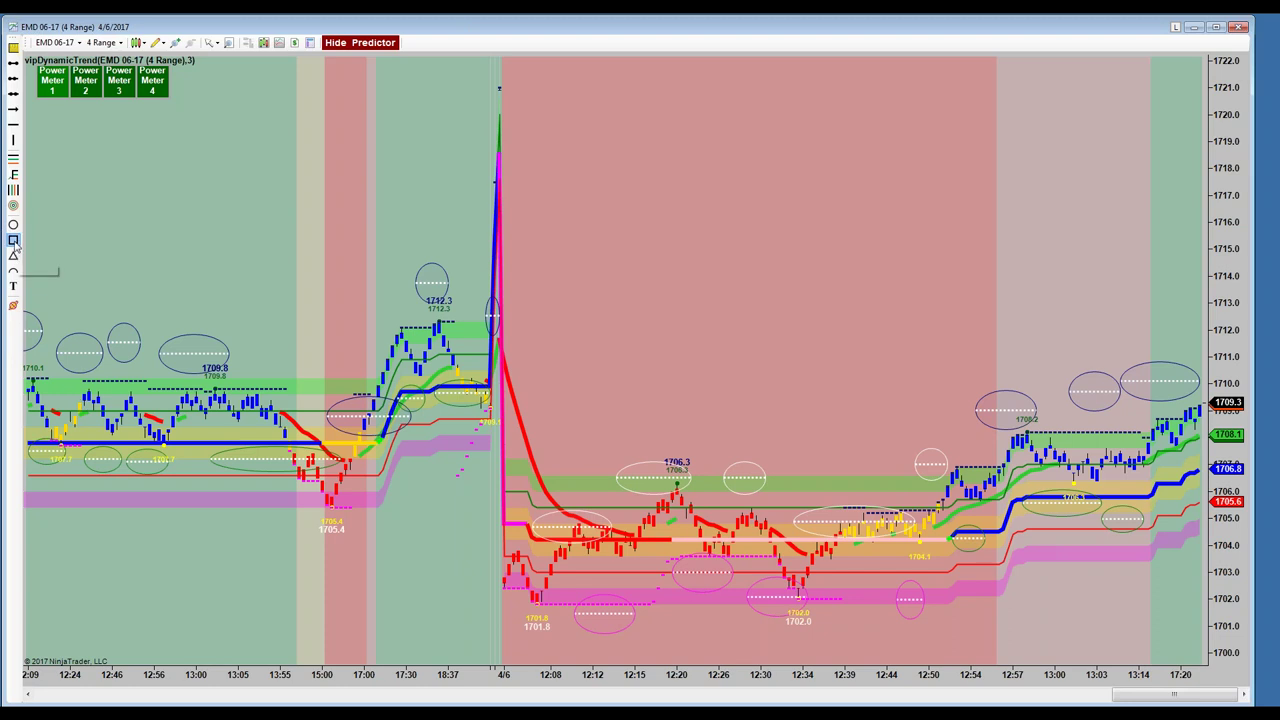
left_click(845, 514)
left_click(947, 542)
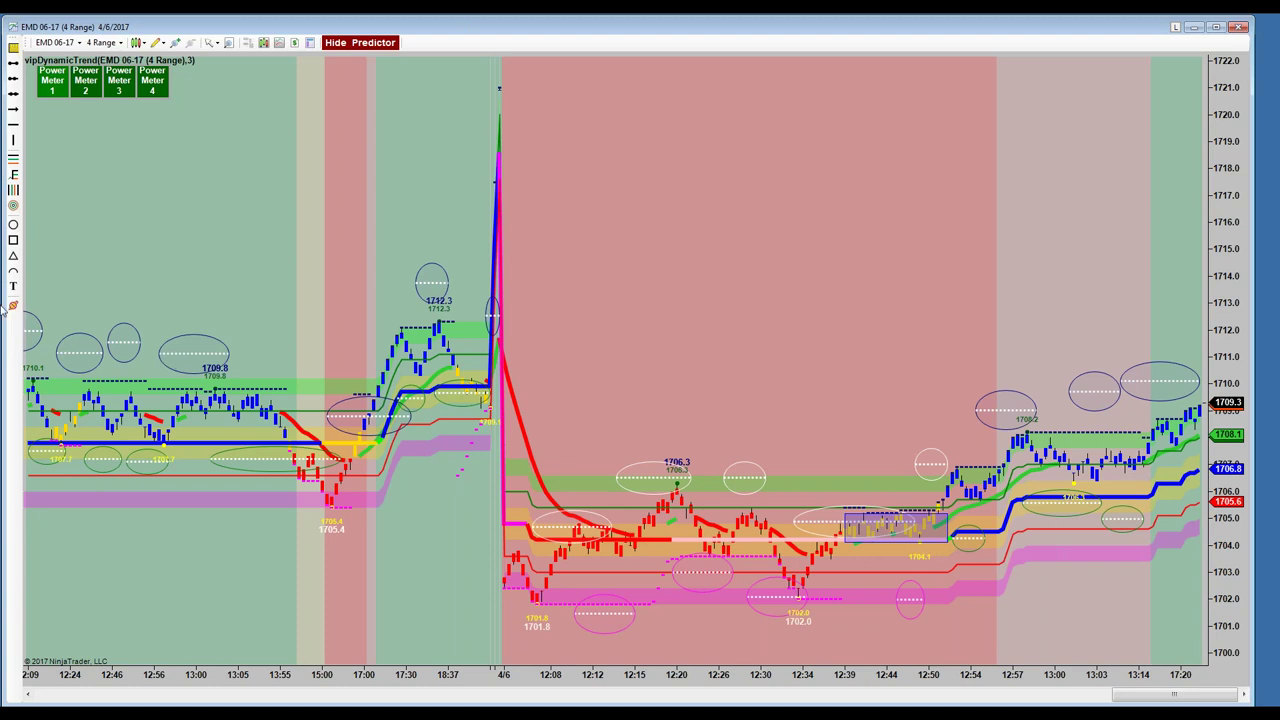
- Draw a rising arrow line from about 1705.5 to 1708.7 and a rectangle over the following pullback, between about 1706.3 and 1707.3
left_click(14, 123)
left_click(908, 506)
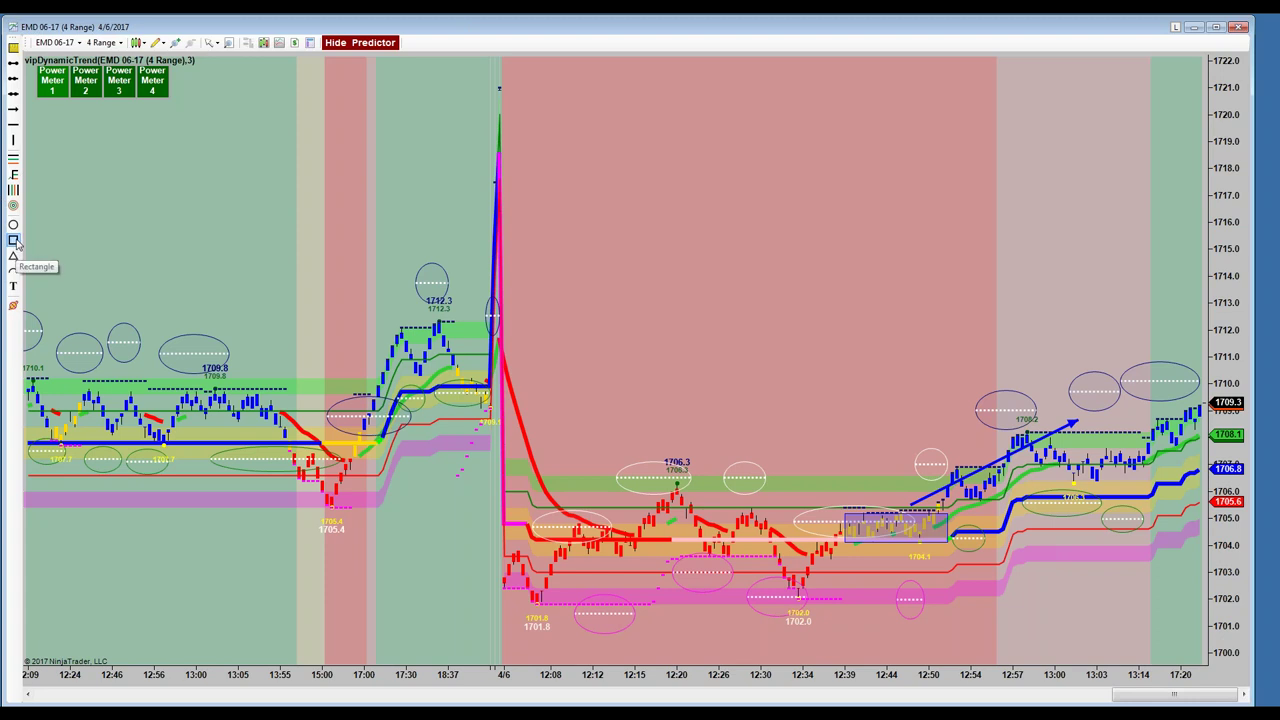
mouse_move(1068, 457)
left_mouse_down()
mouse_move(1094, 486)
mouse_move(1116, 485)
left_mouse_up()
left_click(1116, 486)
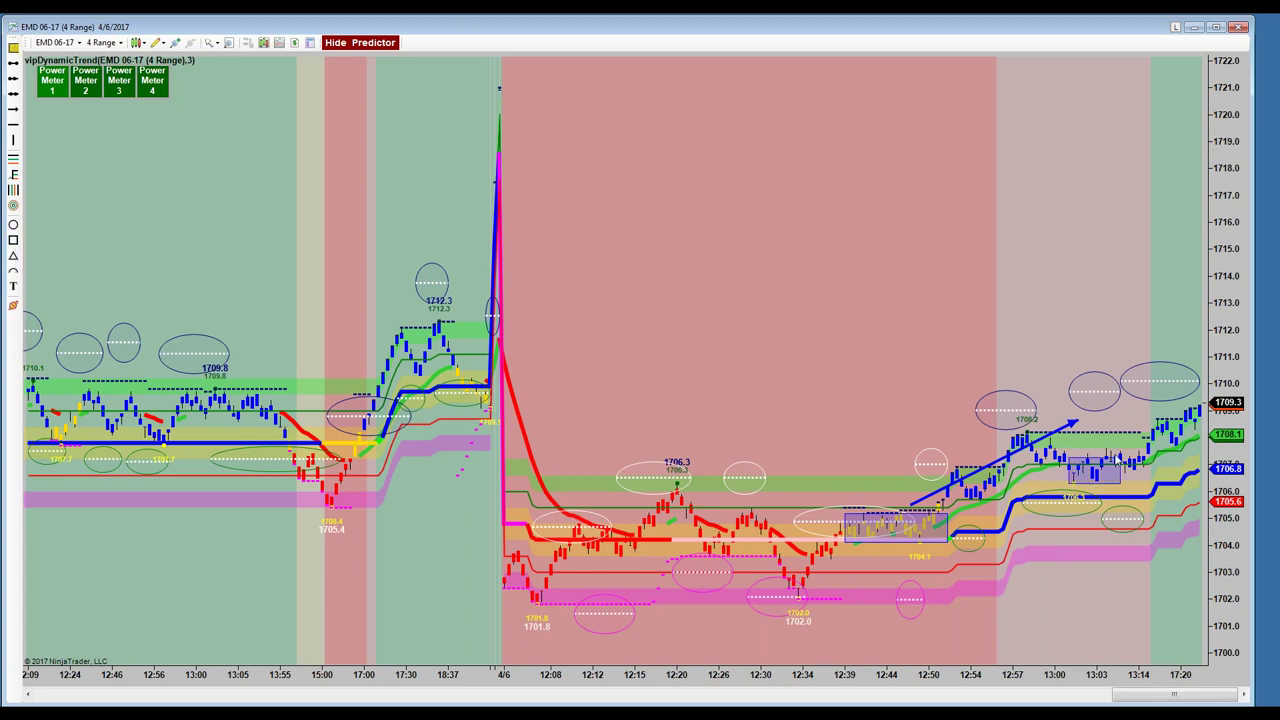
- Extend the pullback rectangle's end to about 13:11, with its lower edge at about 1706.2
left_click(1108, 456)
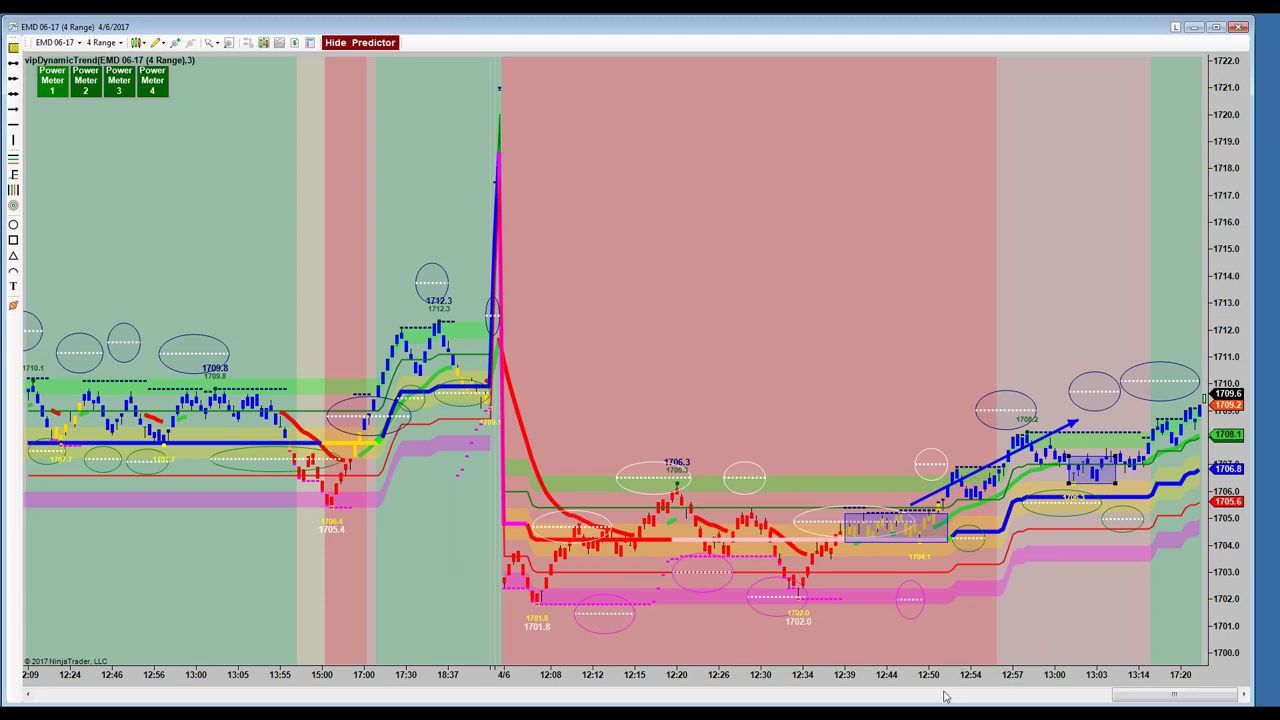
scroll(875, 705, "up", 2)
scroll(875, 705, "up", 3)
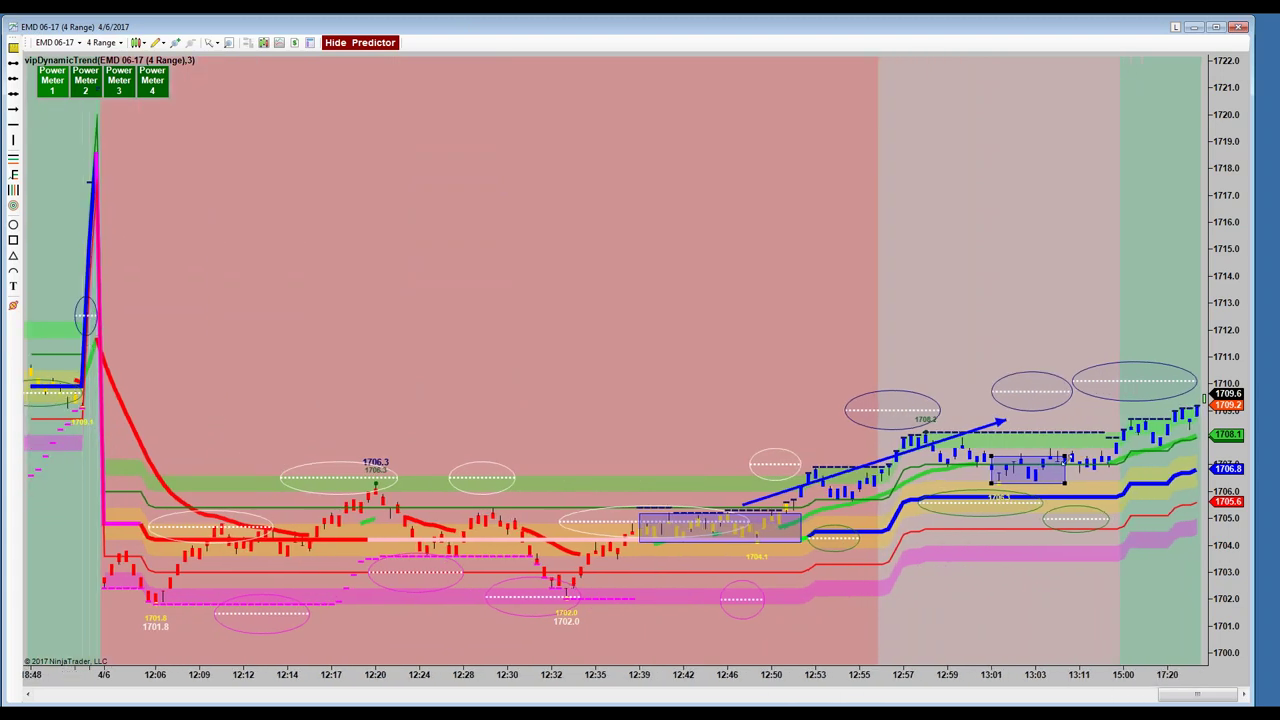
left_click_drag(1066, 455, 1080, 455)
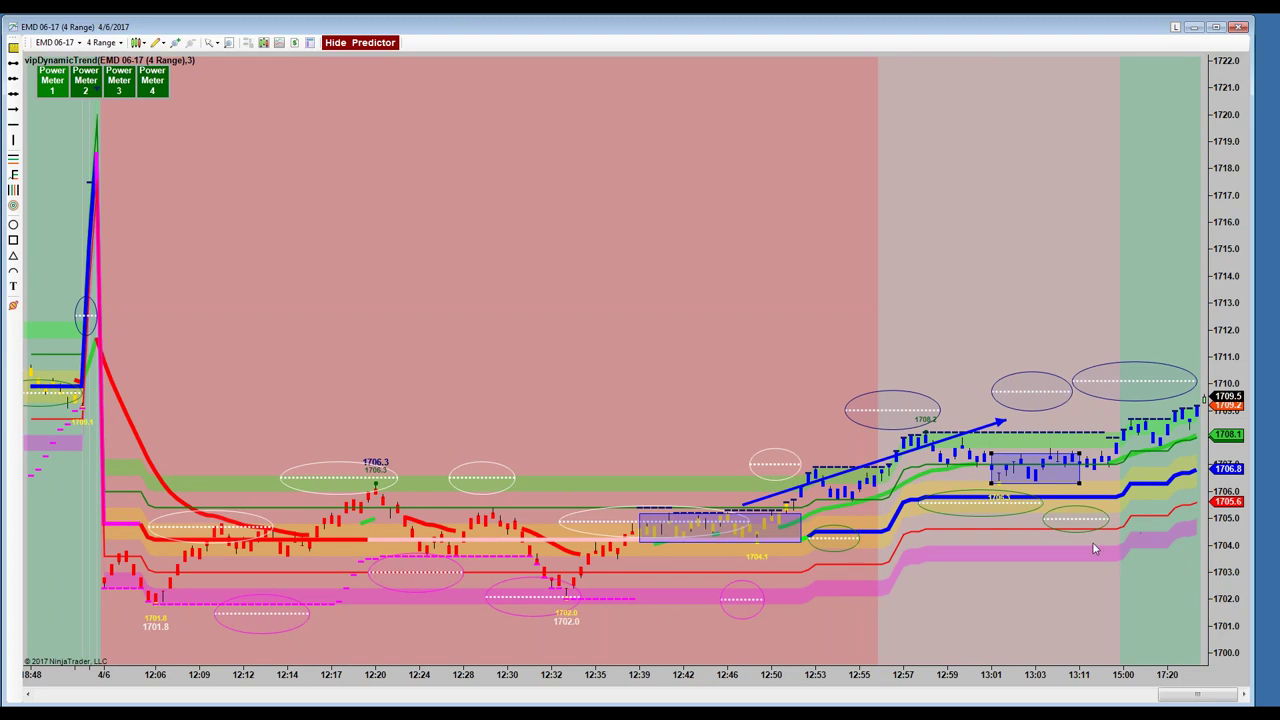
left_click_drag(1078, 482, 1080, 485)
- Draw a short rising arrow line from the rectangle's end up to about 1708.0 and a horizontal line beneath it at about 1705.2
left_click(13, 175)
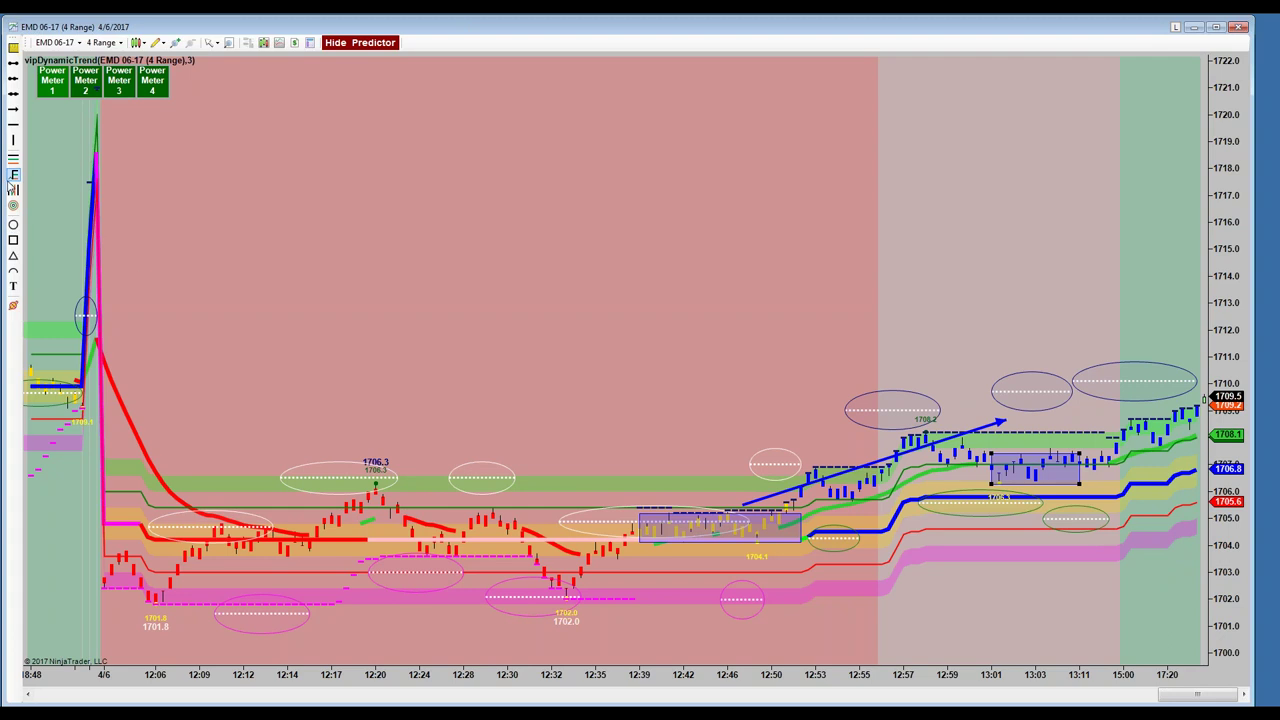
left_click(13, 112)
left_click_drag(1234, 226, 1234, 165)
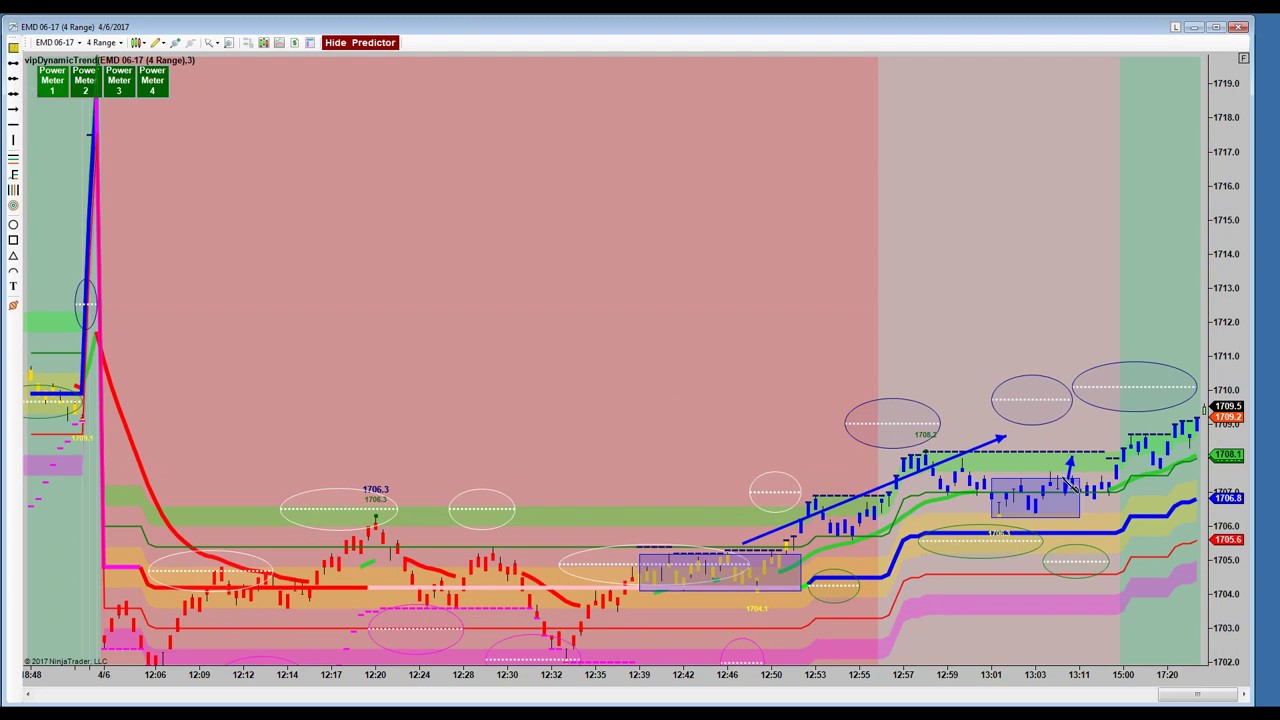
left_click_drag(1057, 549, 1160, 548)
left_click_drag(1098, 555, 1065, 553)
- Draw a falling arrow line from about 1708.2 near 13:11 down to about 1704.3
left_click(13, 108)
left_click_drag(1078, 450, 1168, 597)
left_click(1161, 589)
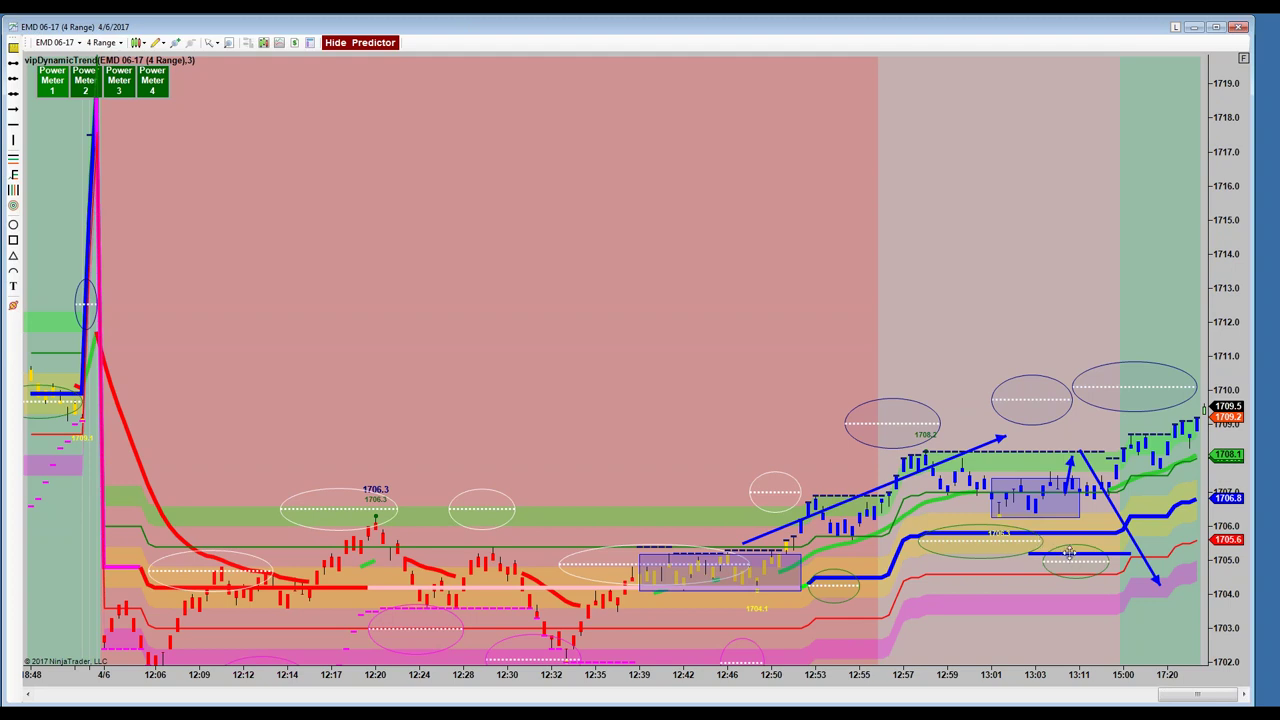
- Slide the lower horizontal line up to about 1706.8 and back down to about 1705.4
left_click_drag(1069, 553, 1065, 518)
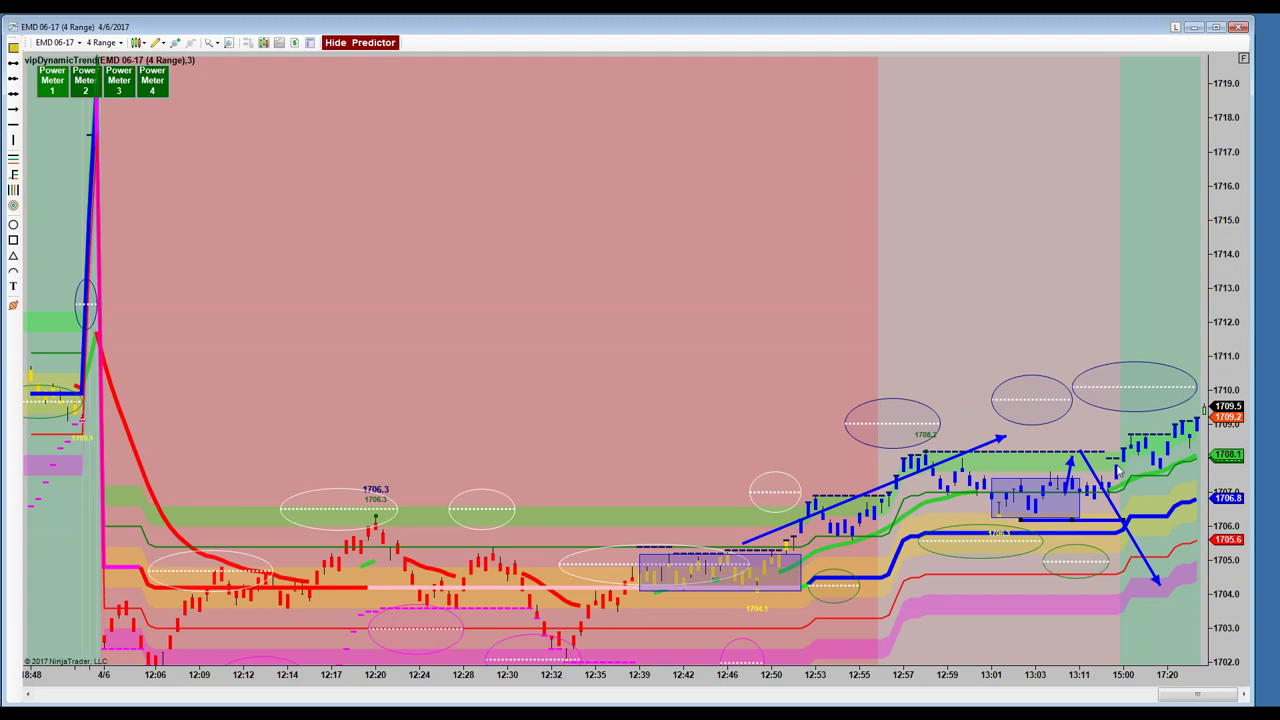
left_click_drag(1101, 522, 1138, 516)
left_click_drag(1110, 521, 1117, 500)
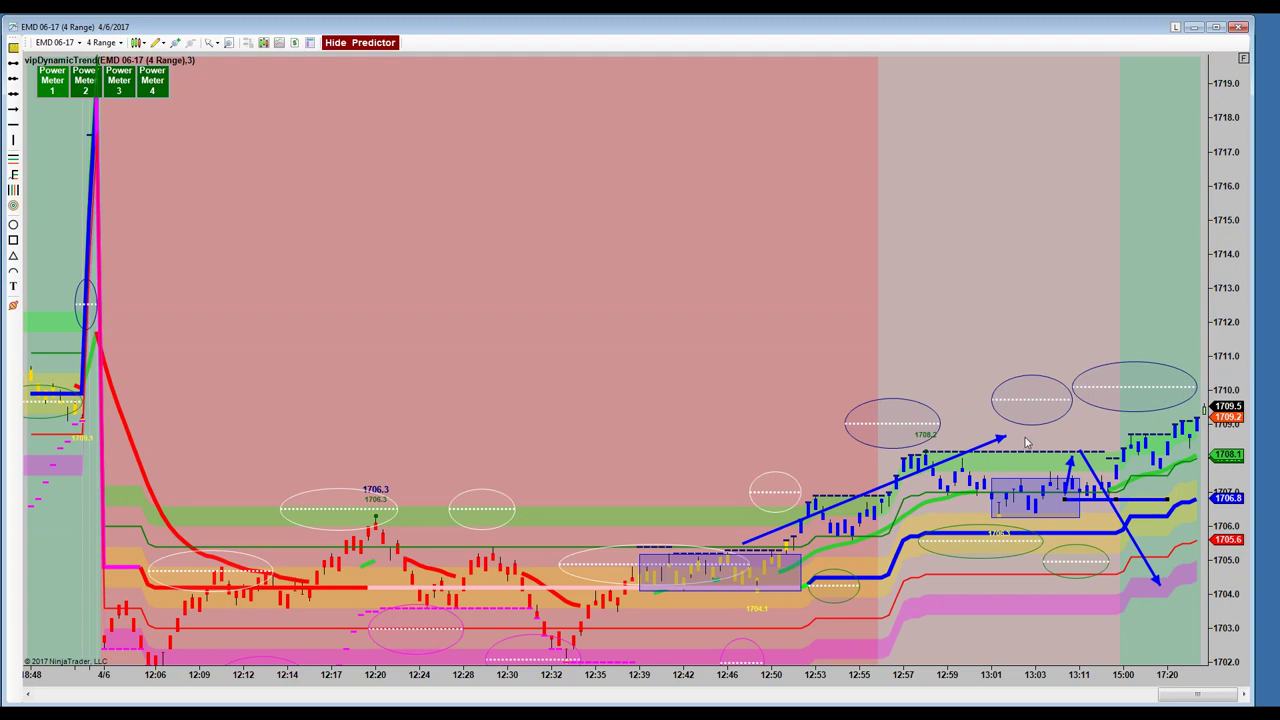
left_click_drag(1101, 506, 1058, 556)
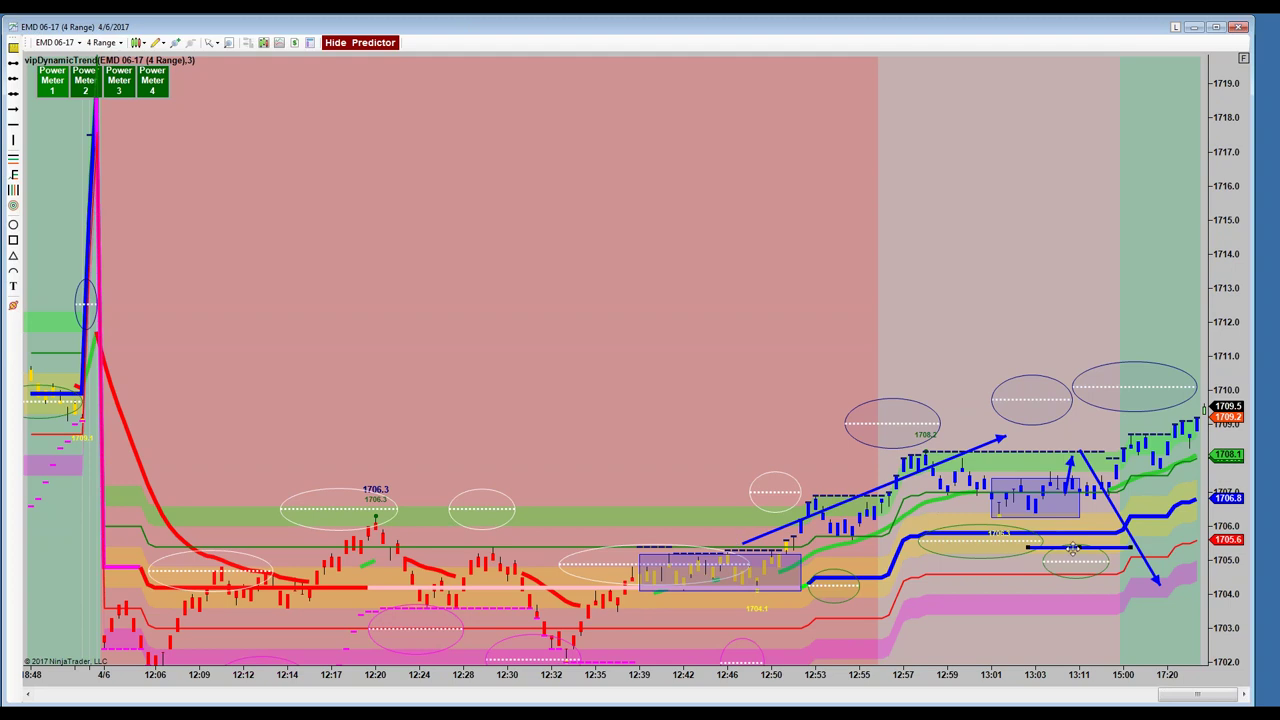
left_click_drag(1072, 549, 1066, 550)
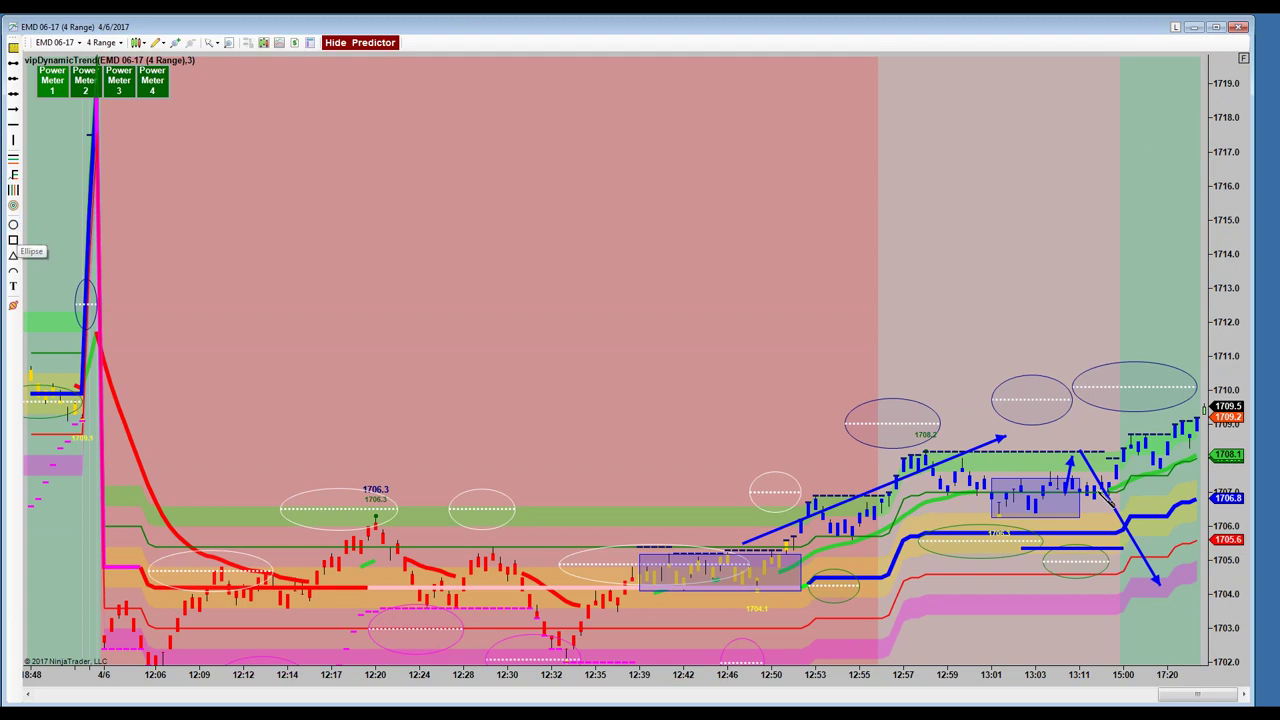
- Draw a small ellipse around the bars just before 15:00 at about 1707.5 and a long horizontal line at about 1710.2
left_click_drag(1102, 463, 1130, 494)
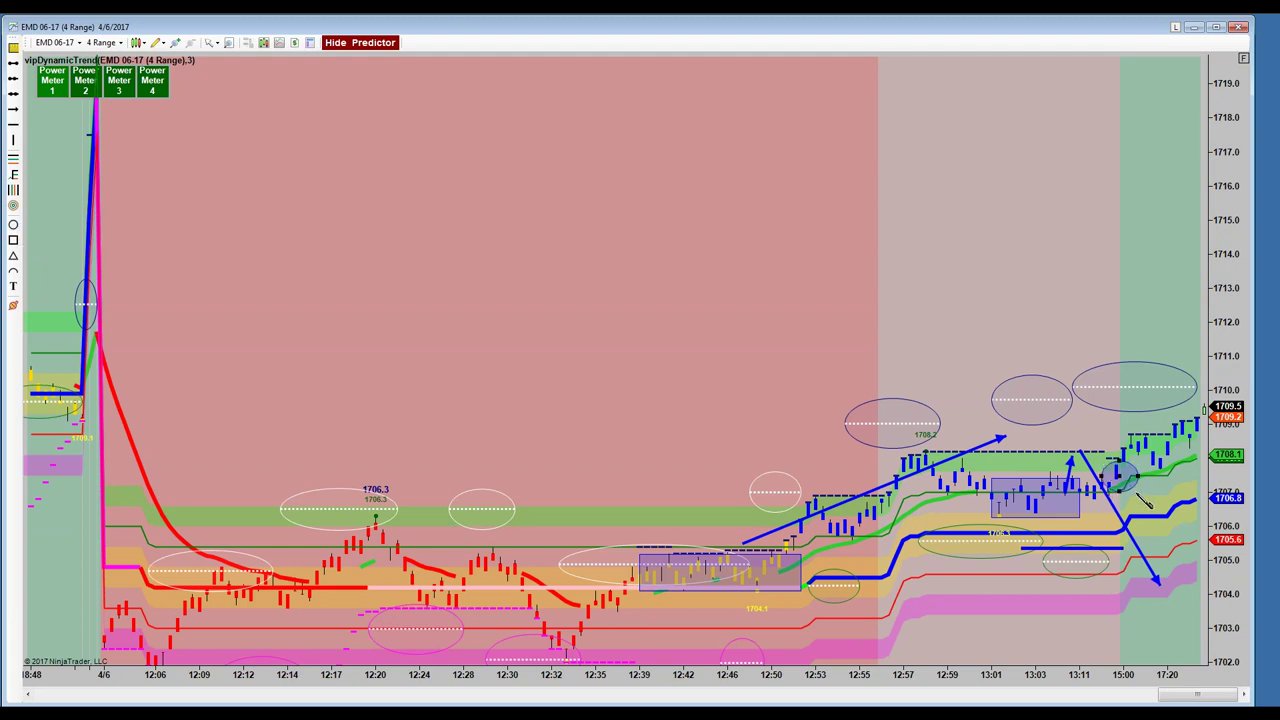
left_click(13, 62)
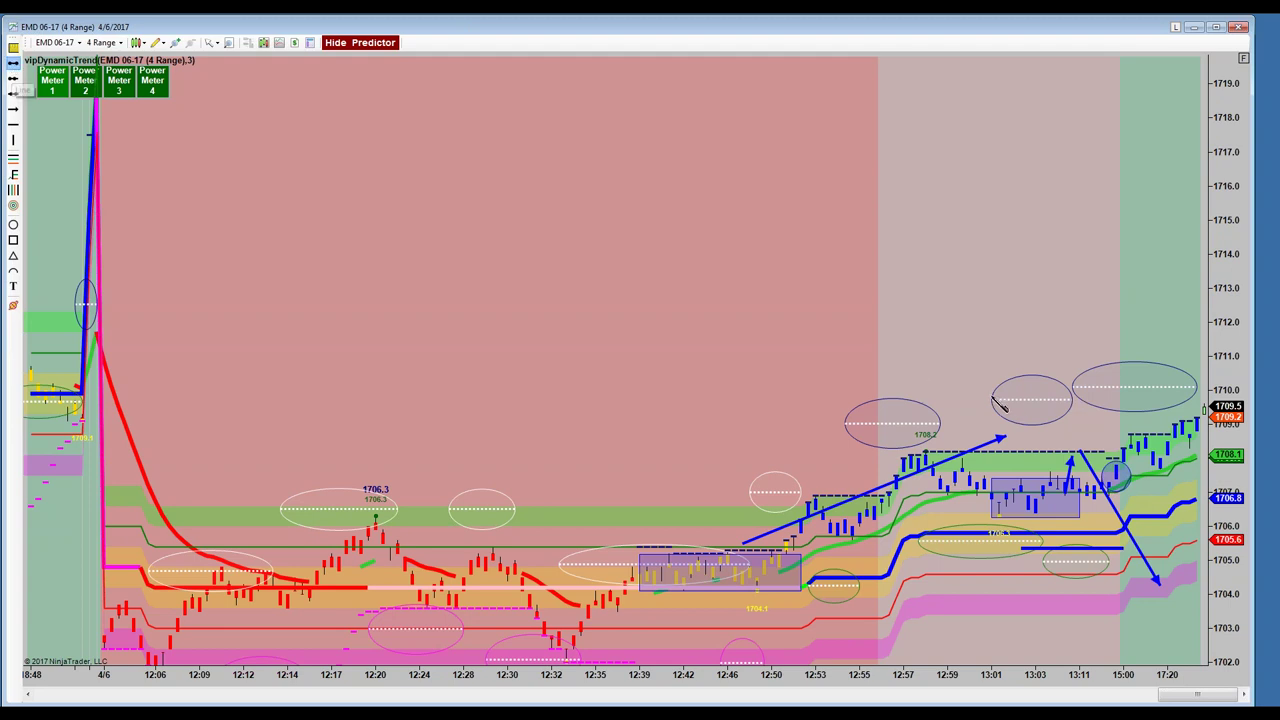
left_click(1170, 386)
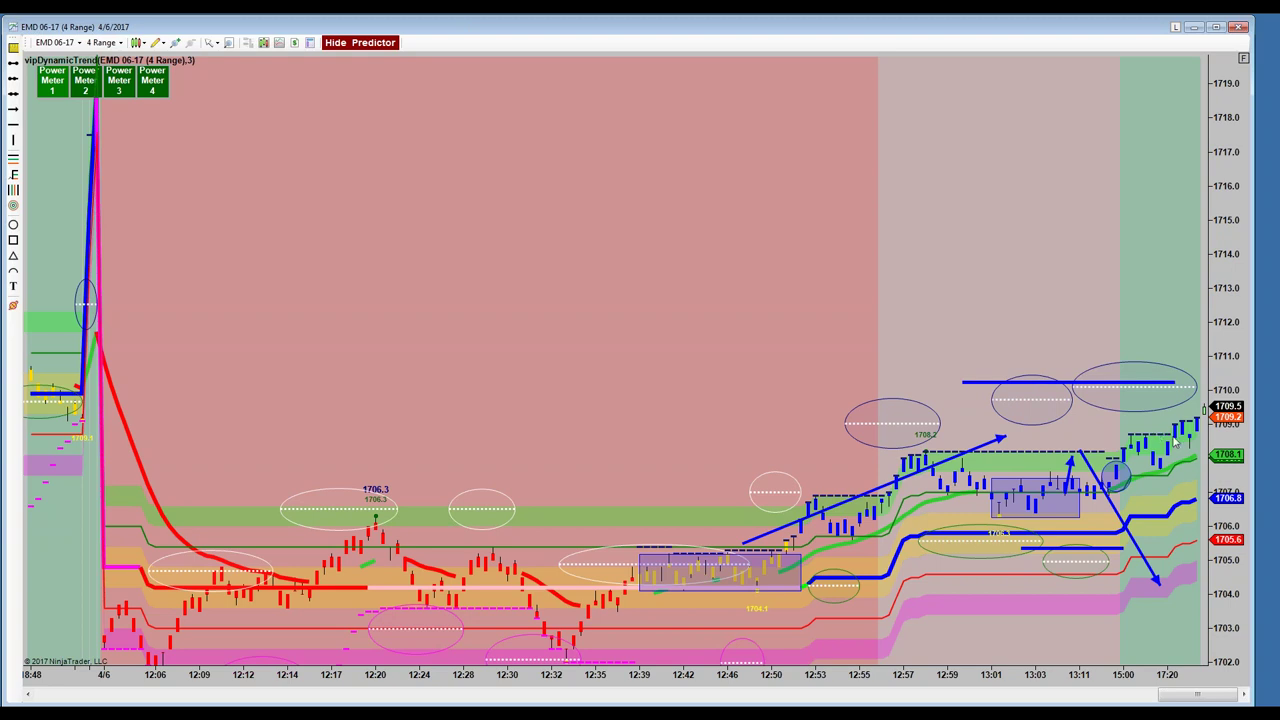
- Shift the falling arrow to start at about 1708.0 and move the long rising arrow so its tip meets the 1710.2 line
left_click_drag(1122, 536, 1080, 552)
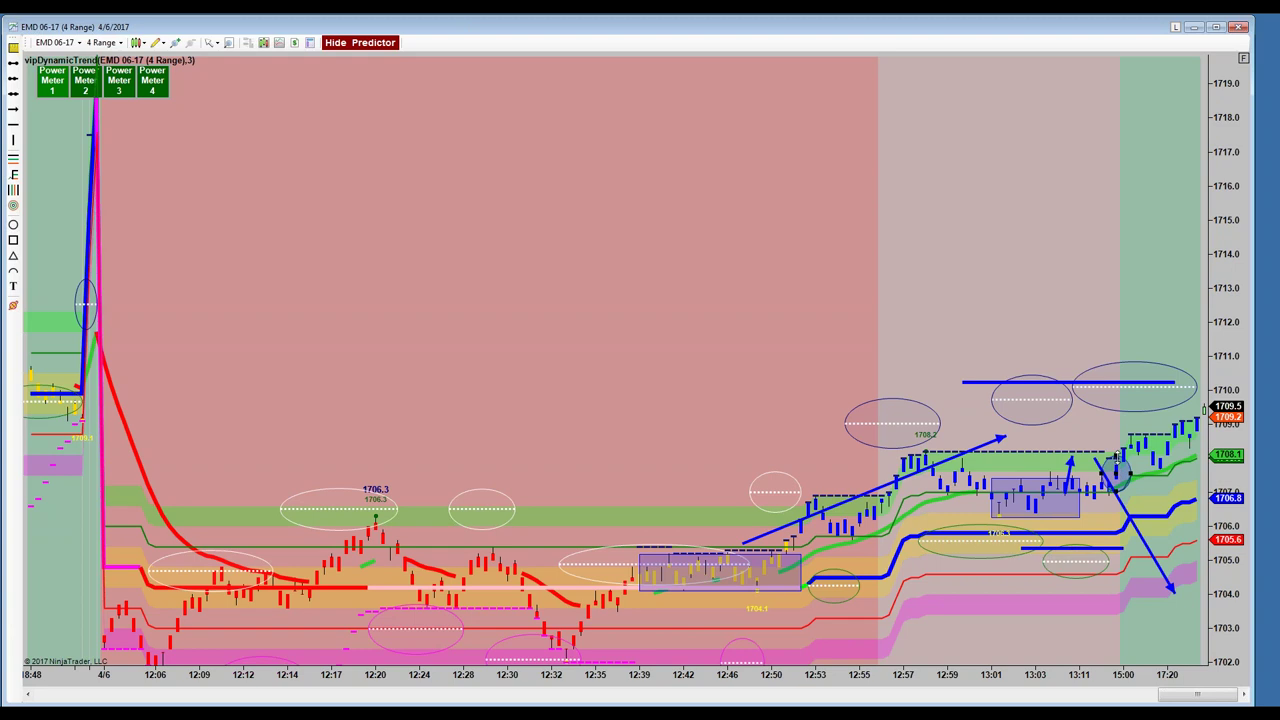
left_click(1116, 458)
left_click_drag(1000, 440, 1100, 383)
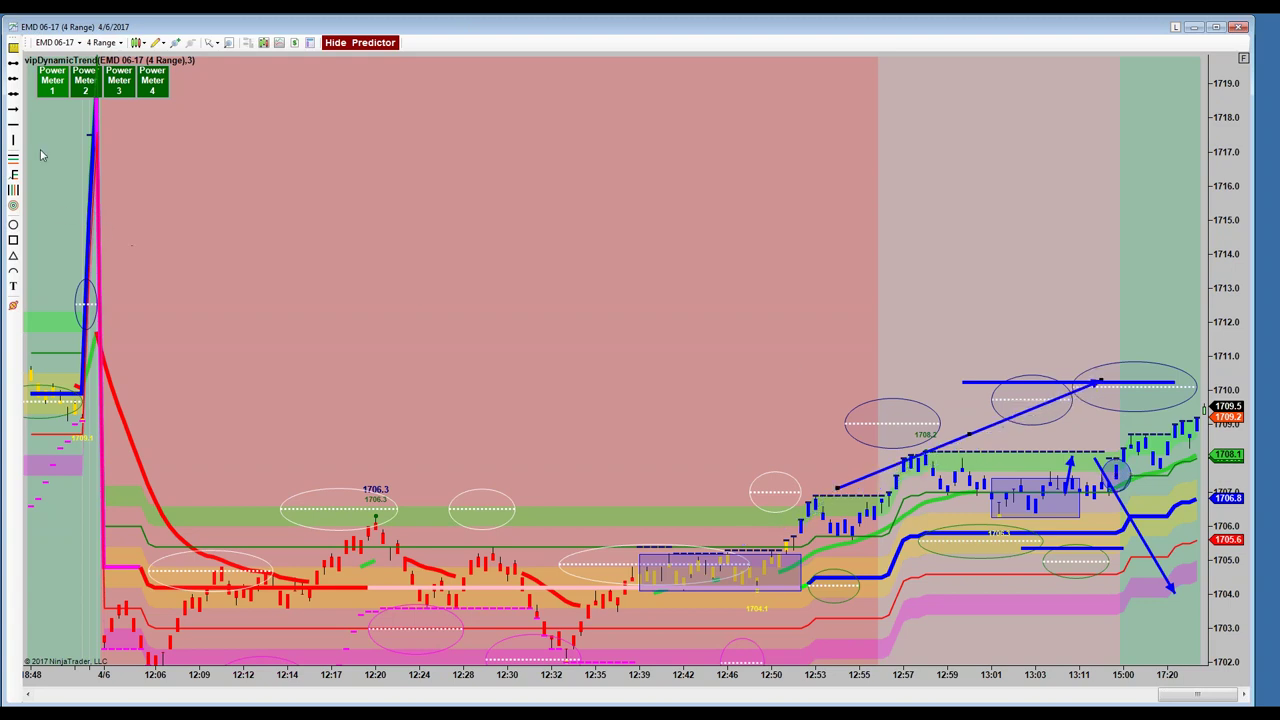
- Draw a falling arrow line from the latest bars at about 1708.2 down to about 1705.4
left_click(13, 108)
left_click_drag(1181, 450, 1201, 558)
- Move the lower horizontal line to about 1707.5 and the upper one to just below 1710, both extending past the last bar
left_click_drag(802, 327, 544, 337)
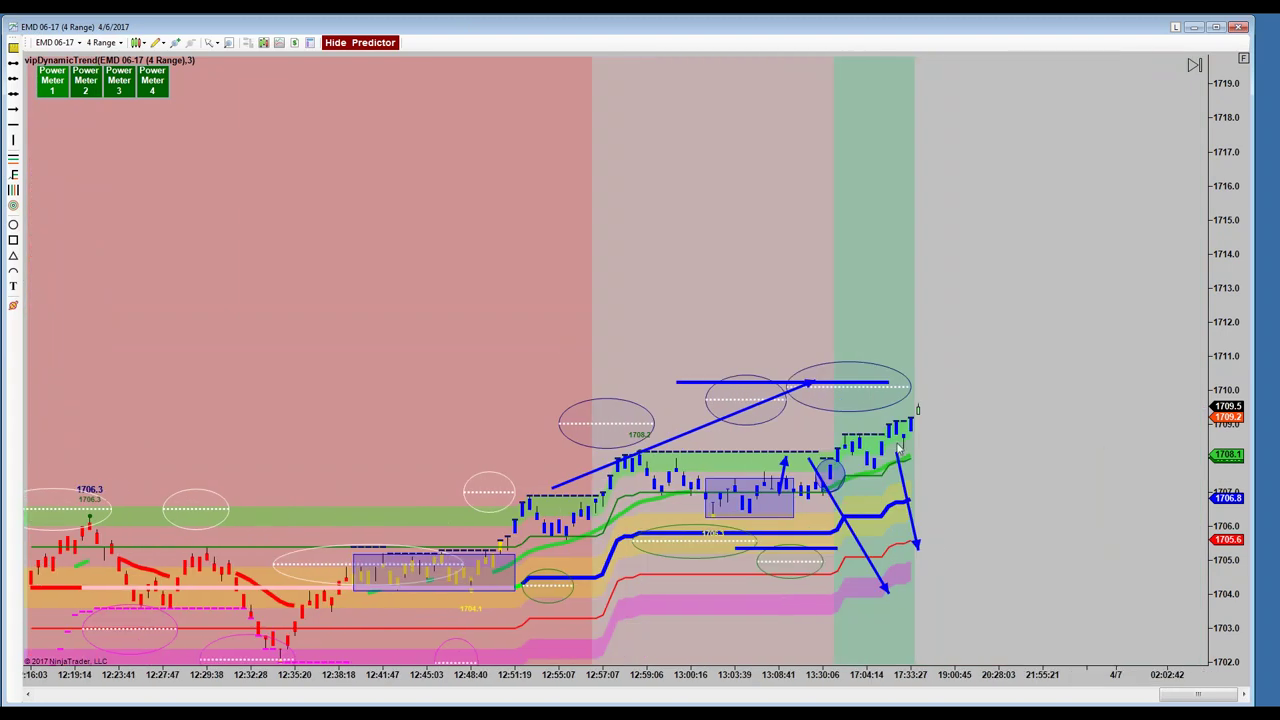
left_click(790, 548)
left_click_drag(790, 553, 868, 491)
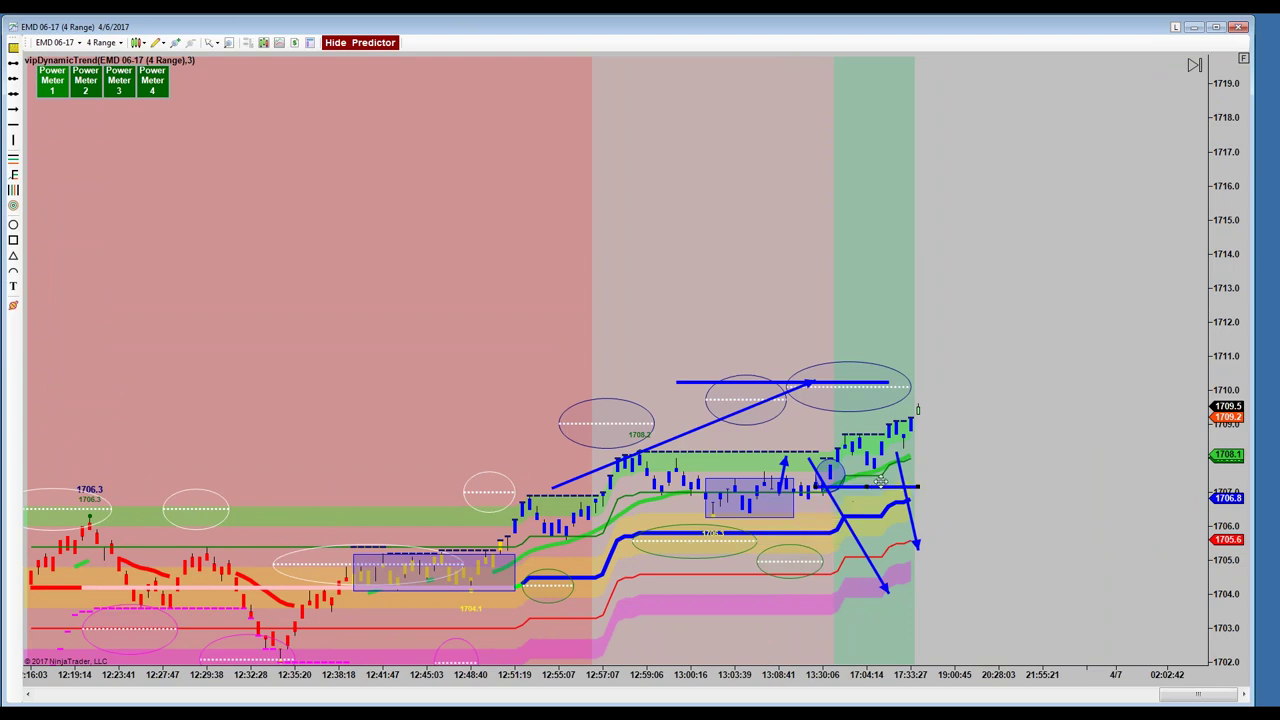
left_click(884, 383)
left_click_drag(884, 383, 958, 395)
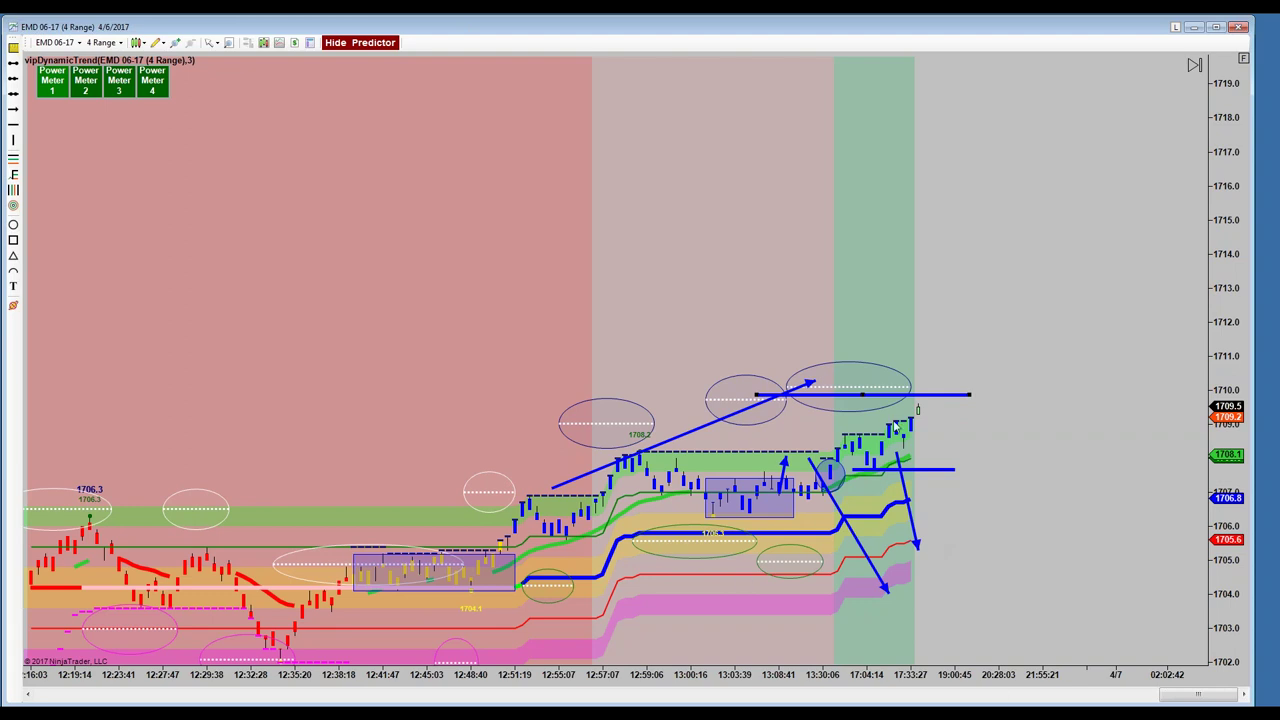
mouse_move(944, 394)
left_mouse_down()
mouse_move(942, 376)
mouse_move(948, 409)
mouse_move(946, 392)
left_mouse_up()
mouse_move(946, 468)
left_mouse_down()
mouse_move(950, 443)
mouse_move(980, 467)
mouse_move(956, 476)
left_mouse_up()
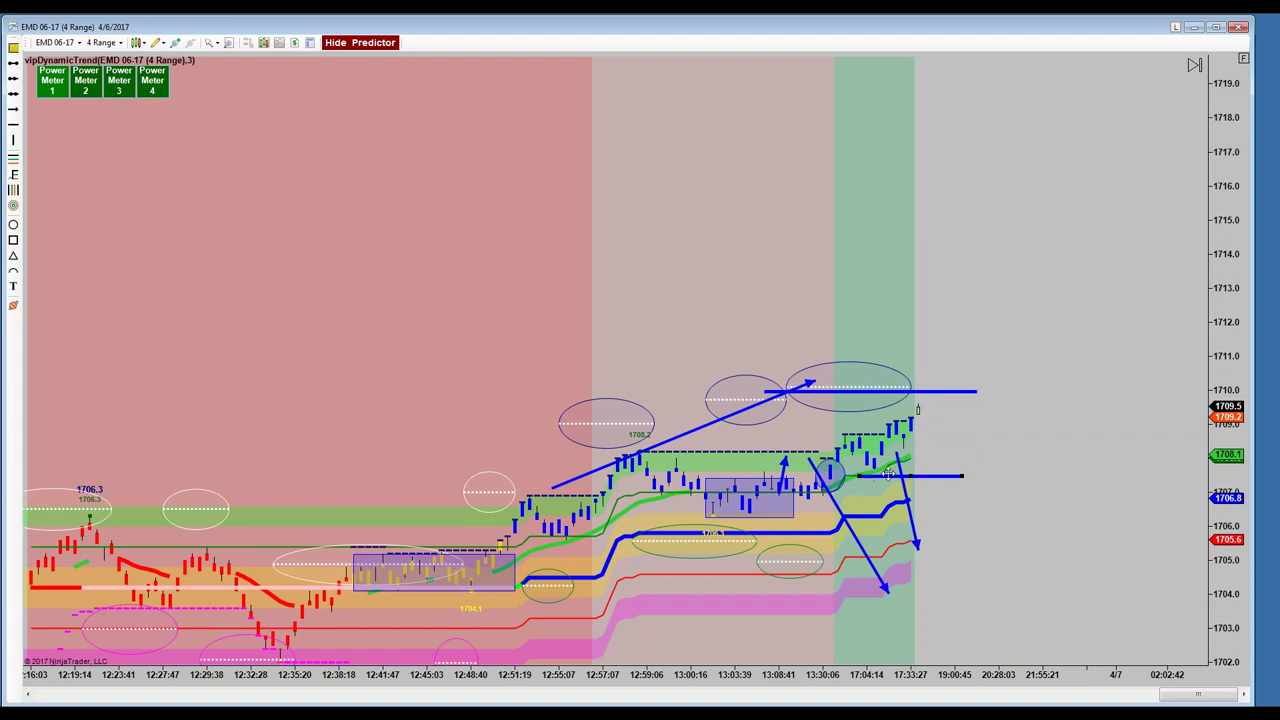
mouse_move(942, 391)
left_mouse_down()
mouse_move(926, 410)
mouse_move(924, 399)
left_mouse_up()
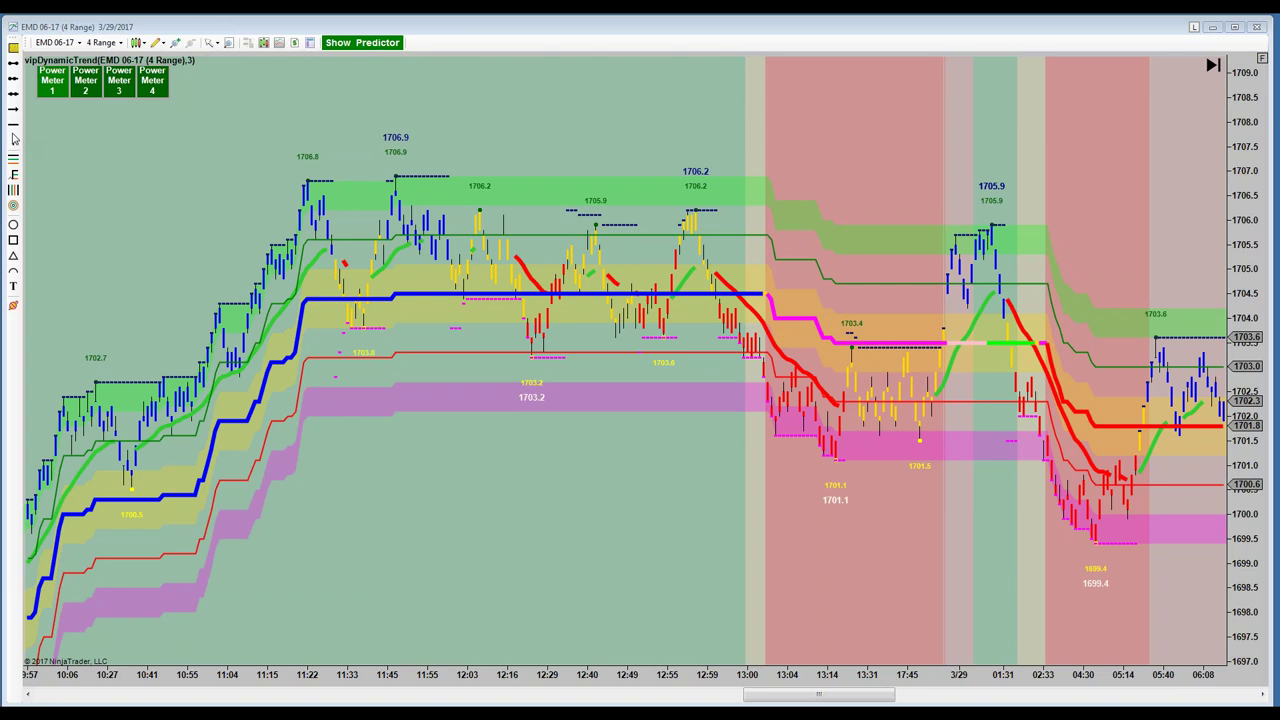
- On the 3/29/2017 EMD 06-17 chart, place full-width horizontal lines at 1706.0 and 1703.5
left_click(13, 124)
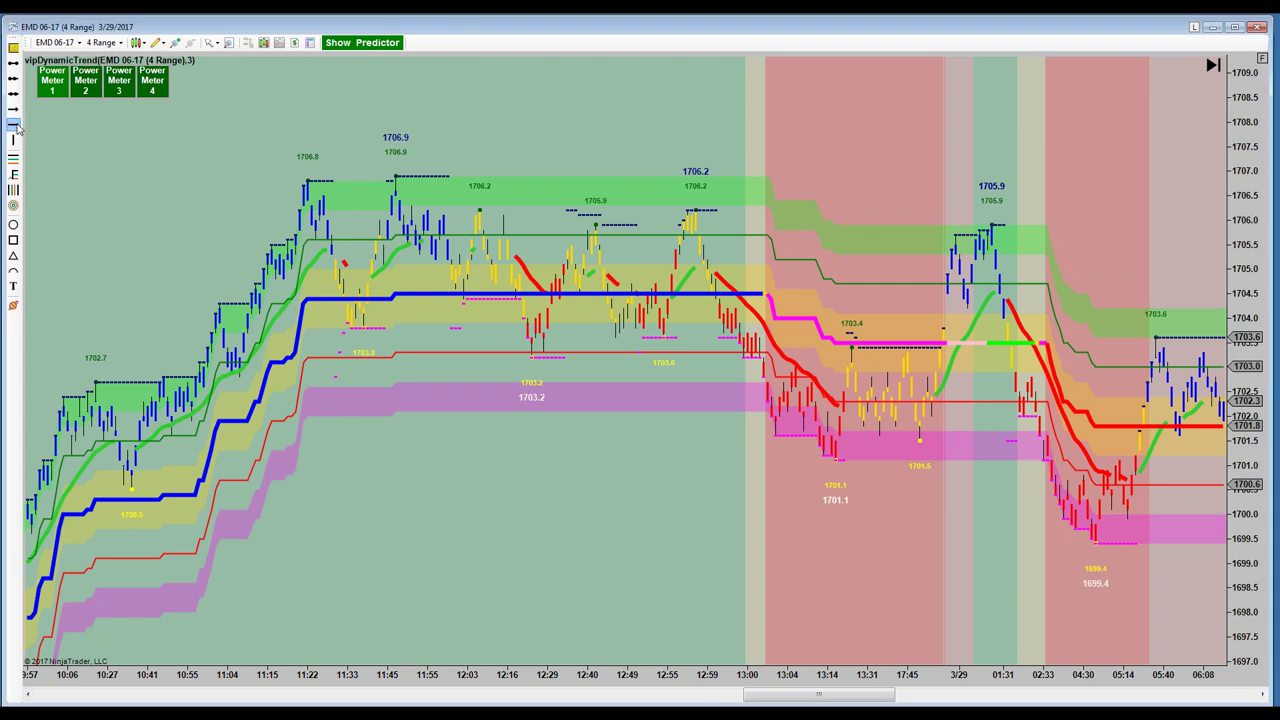
left_click(798, 219)
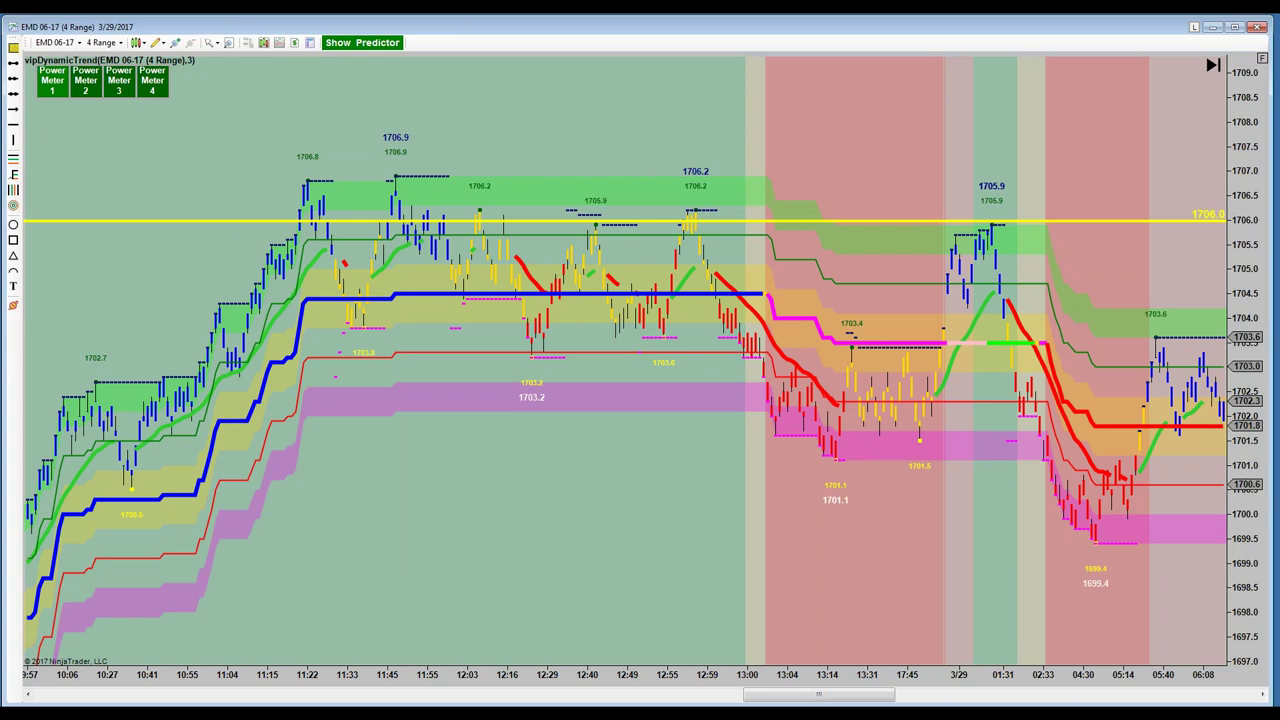
left_click(12, 127)
left_click(1086, 335)
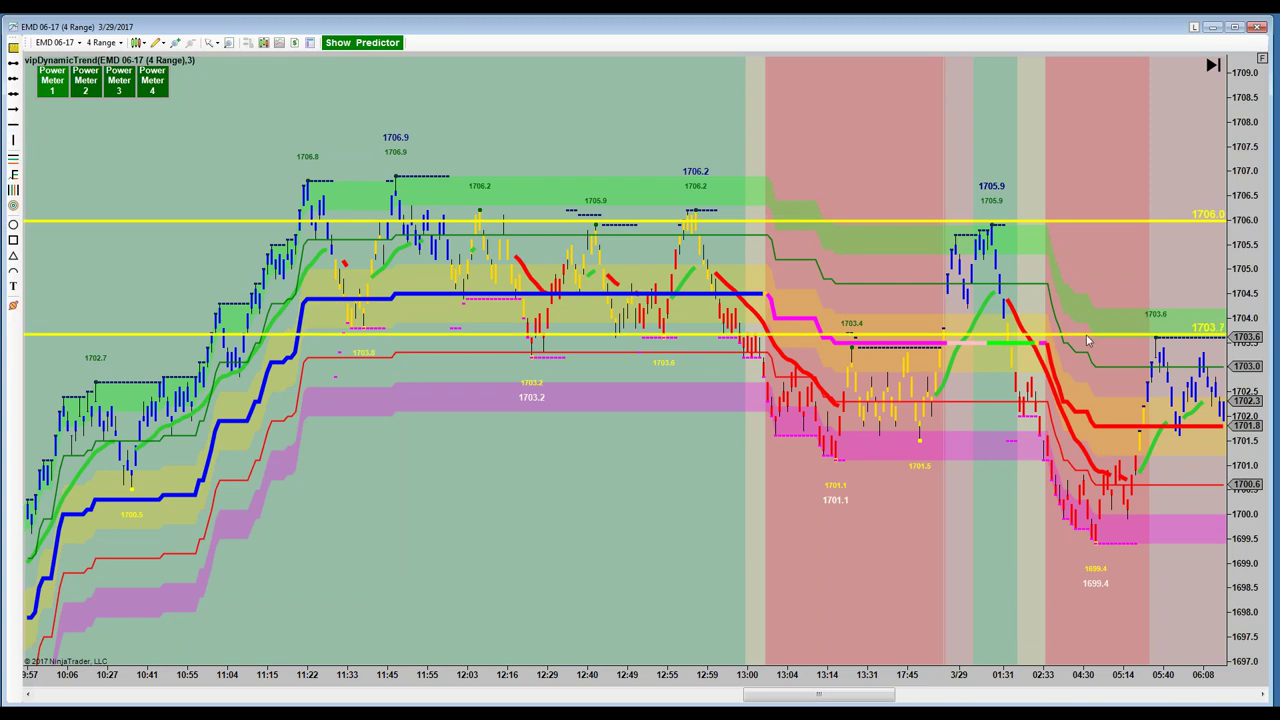
left_click_drag(1086, 335, 1086, 341)
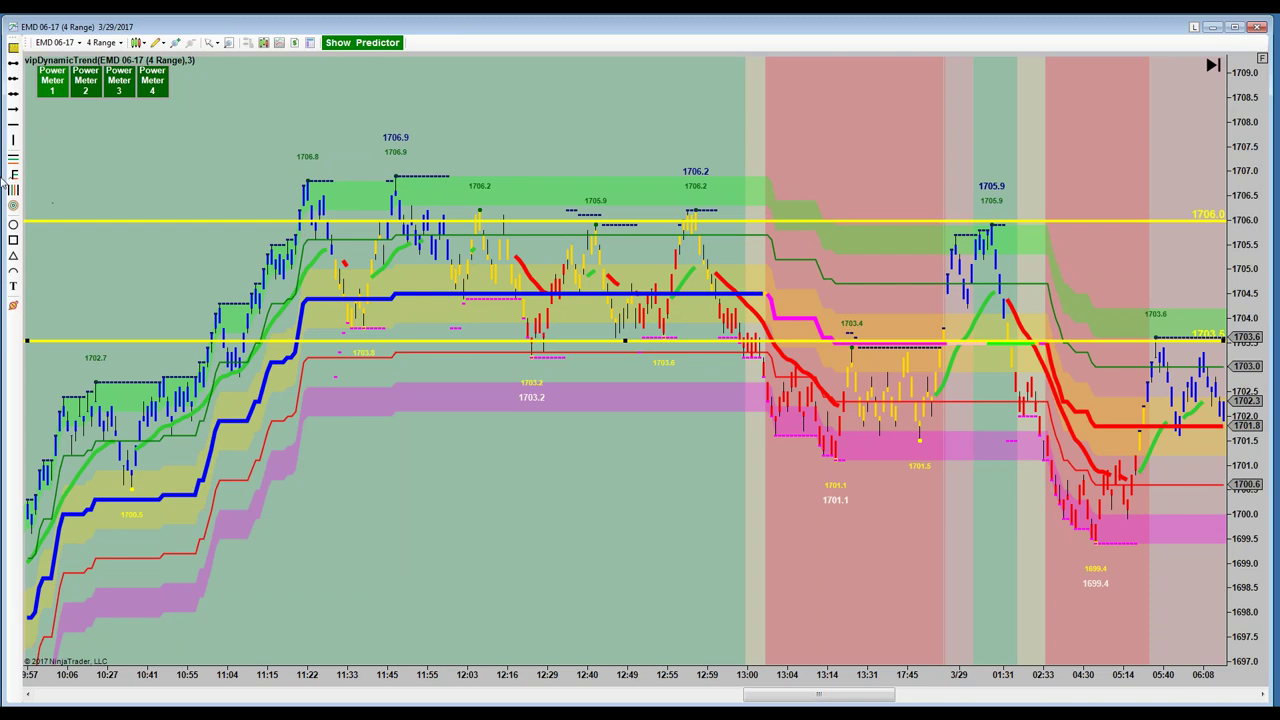
- Add two more full-width horizontal lines at 1701.6 and 1699.5
left_click(12, 126)
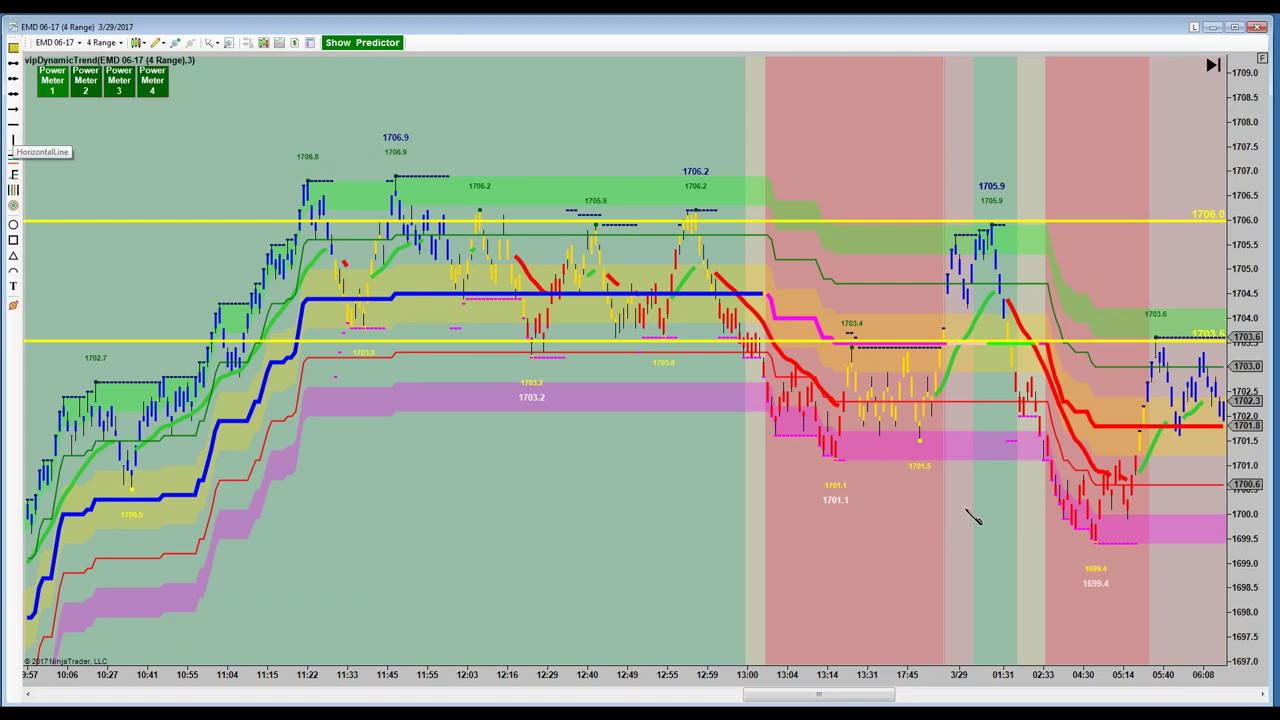
left_click(712, 423)
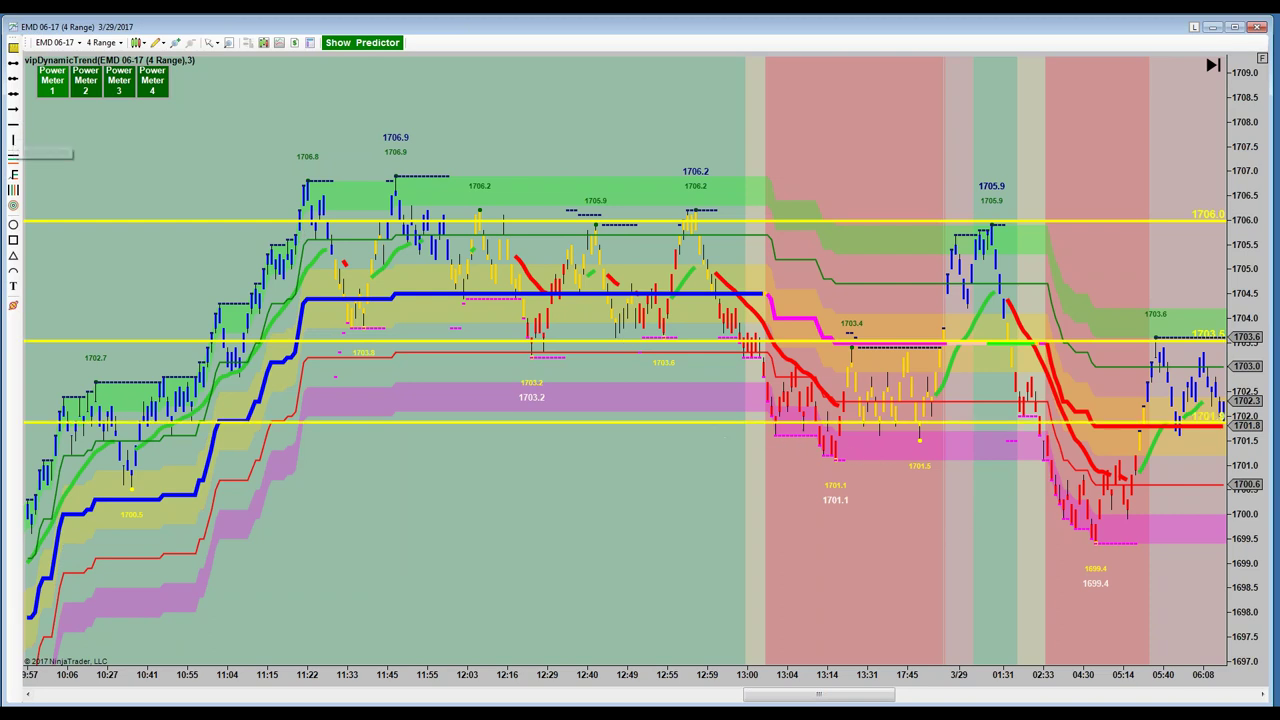
left_click_drag(712, 423, 712, 438)
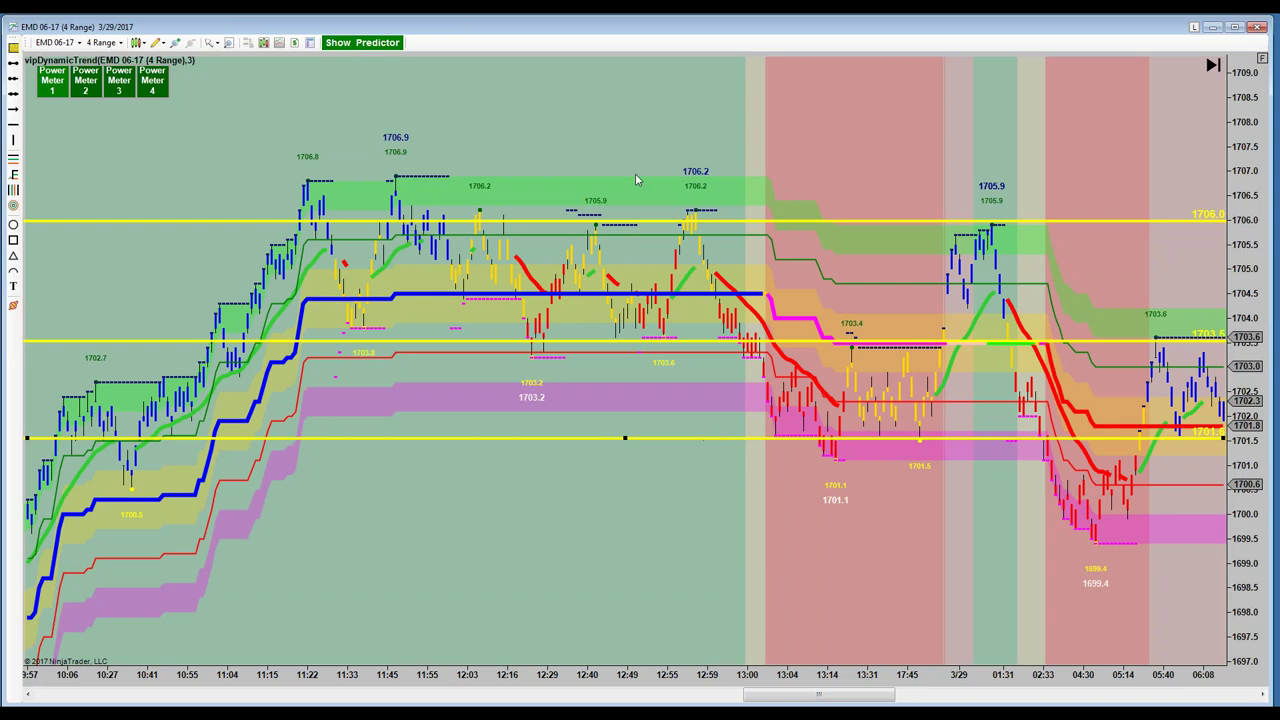
left_click(13, 124)
left_click(1012, 546)
left_click_drag(1012, 546, 1002, 532)
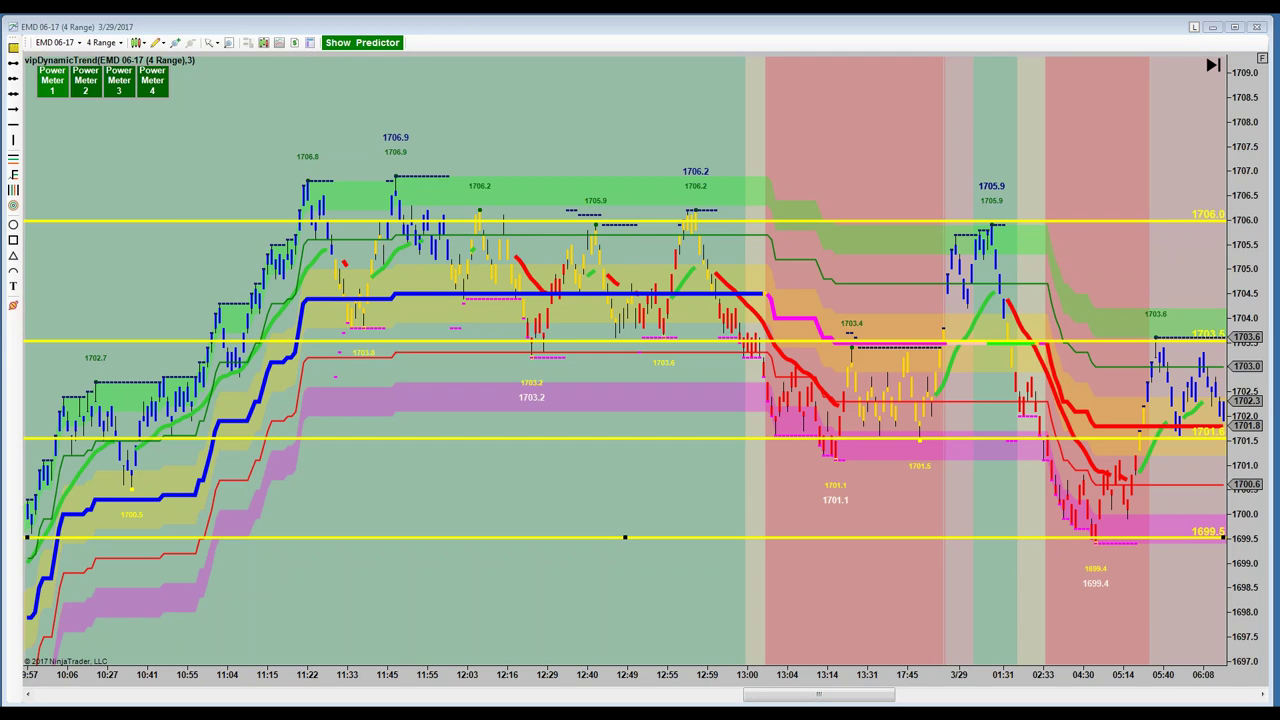
- Place a vertical line at the 06:30 bar that reaches the 1704.5 high
scroll(974, 280, "down", 5)
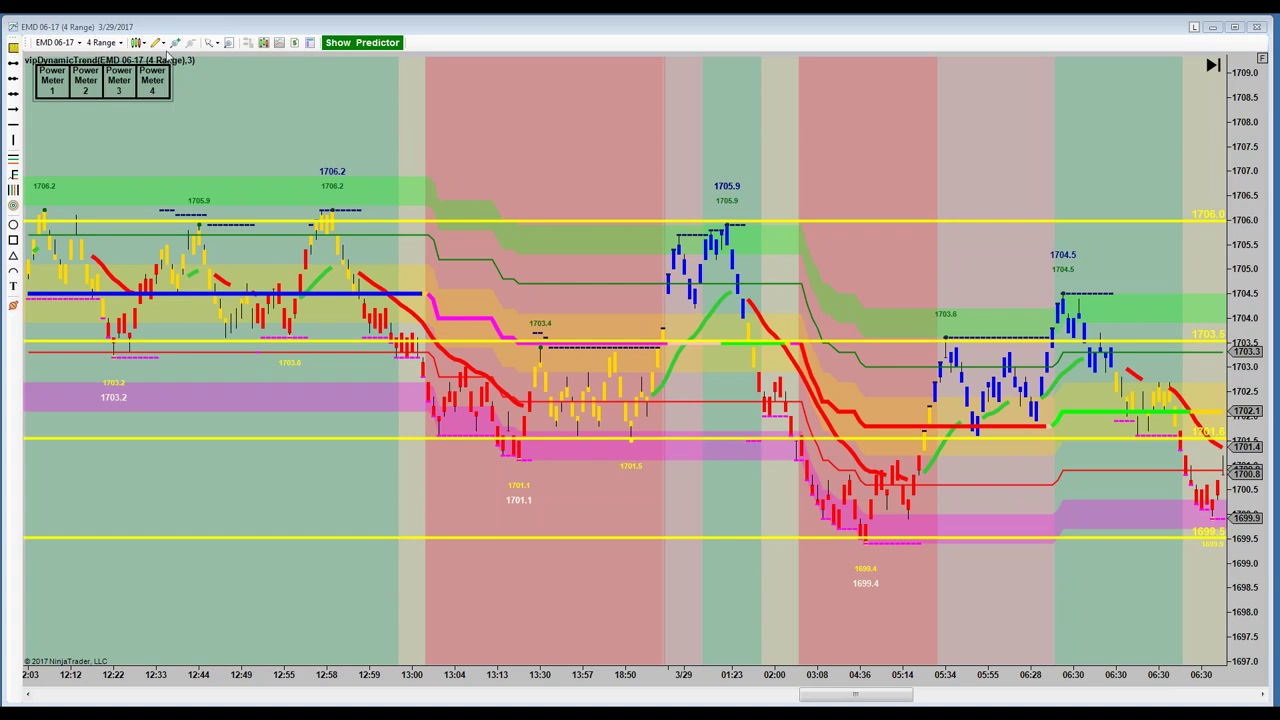
left_click(158, 43)
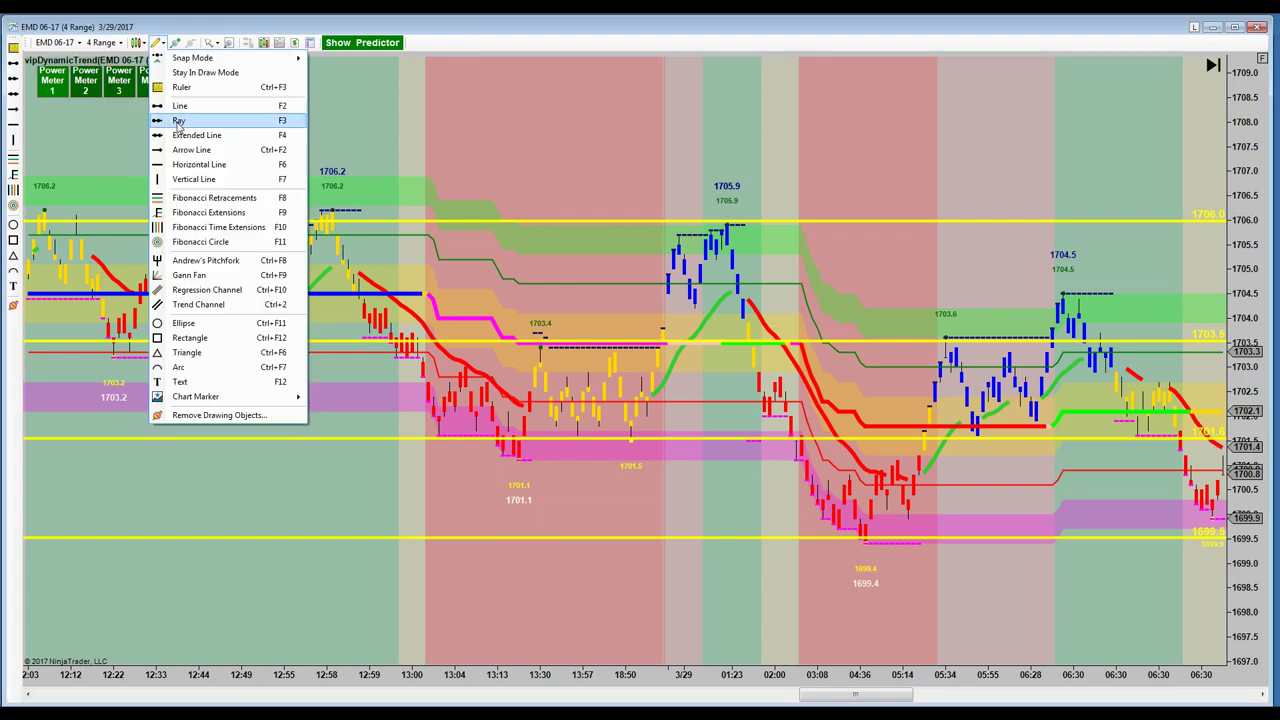
left_click(205, 180)
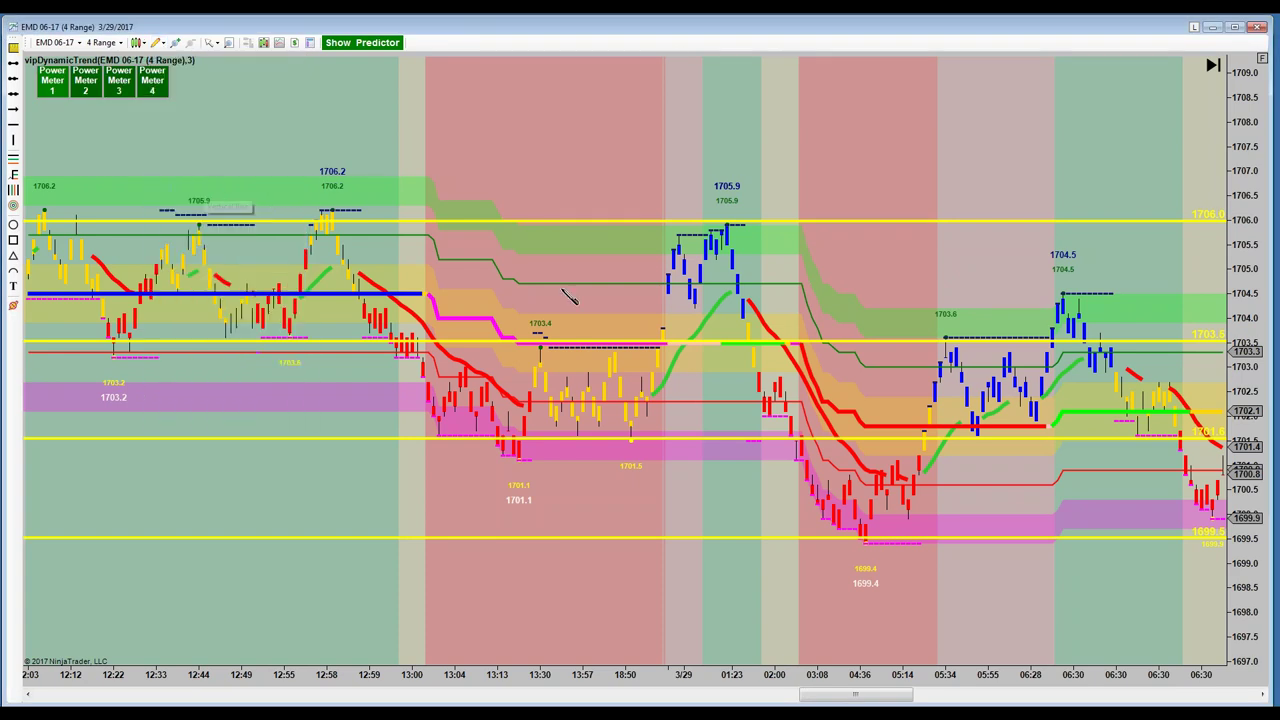
left_click(1062, 565)
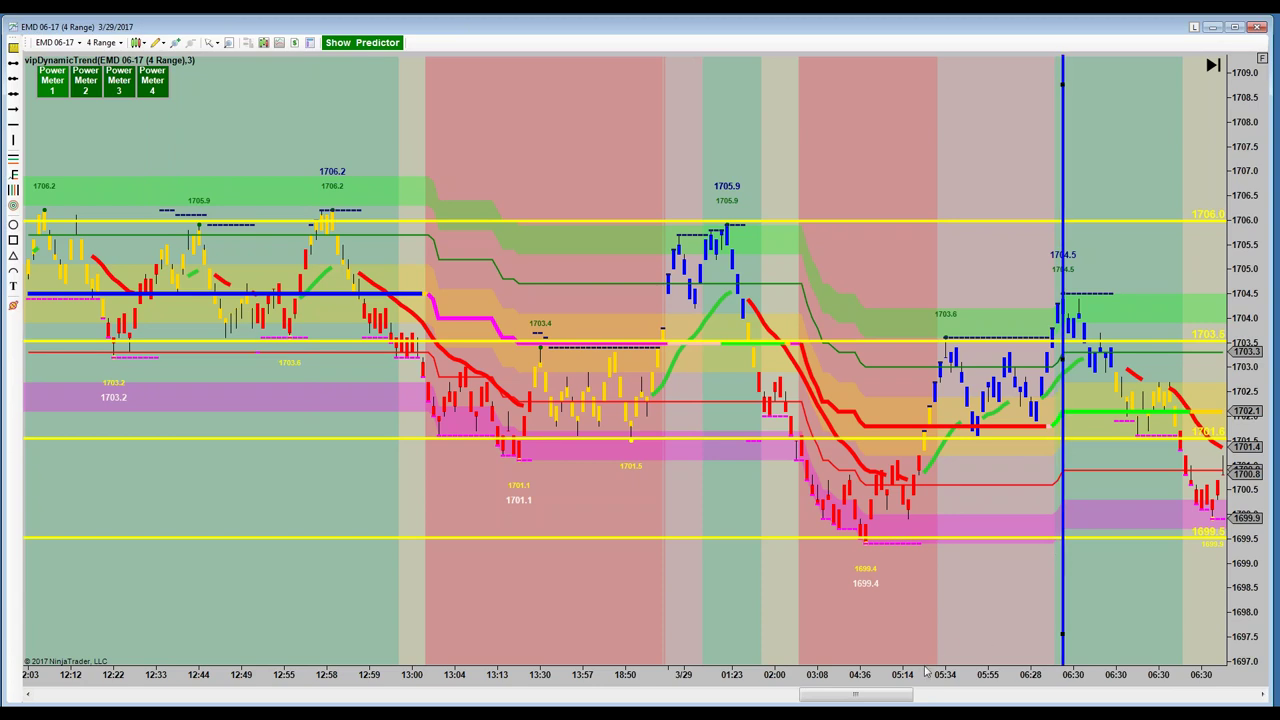
- Place a second vertical line at the last 06:30 bars, just before the 1699.9 low, keeping its default properties
left_click_drag(925, 674, 725, 688)
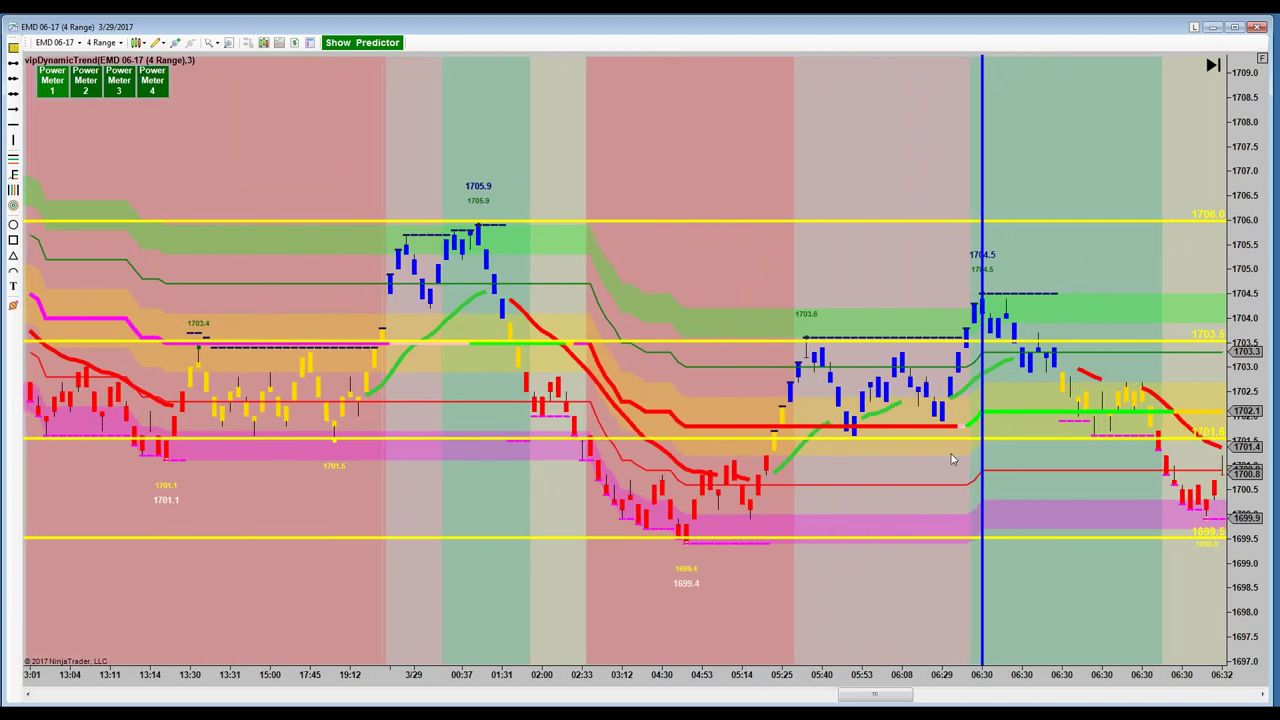
left_click(118, 84)
left_click(156, 43)
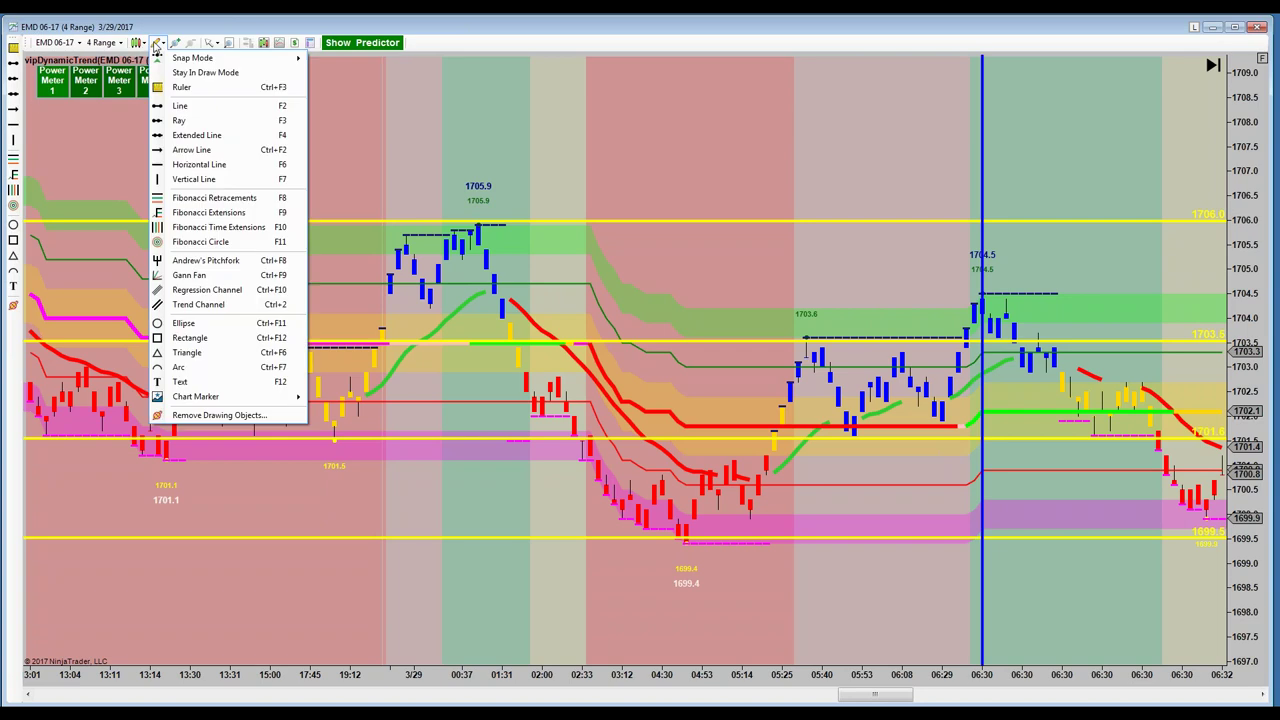
left_click(198, 186)
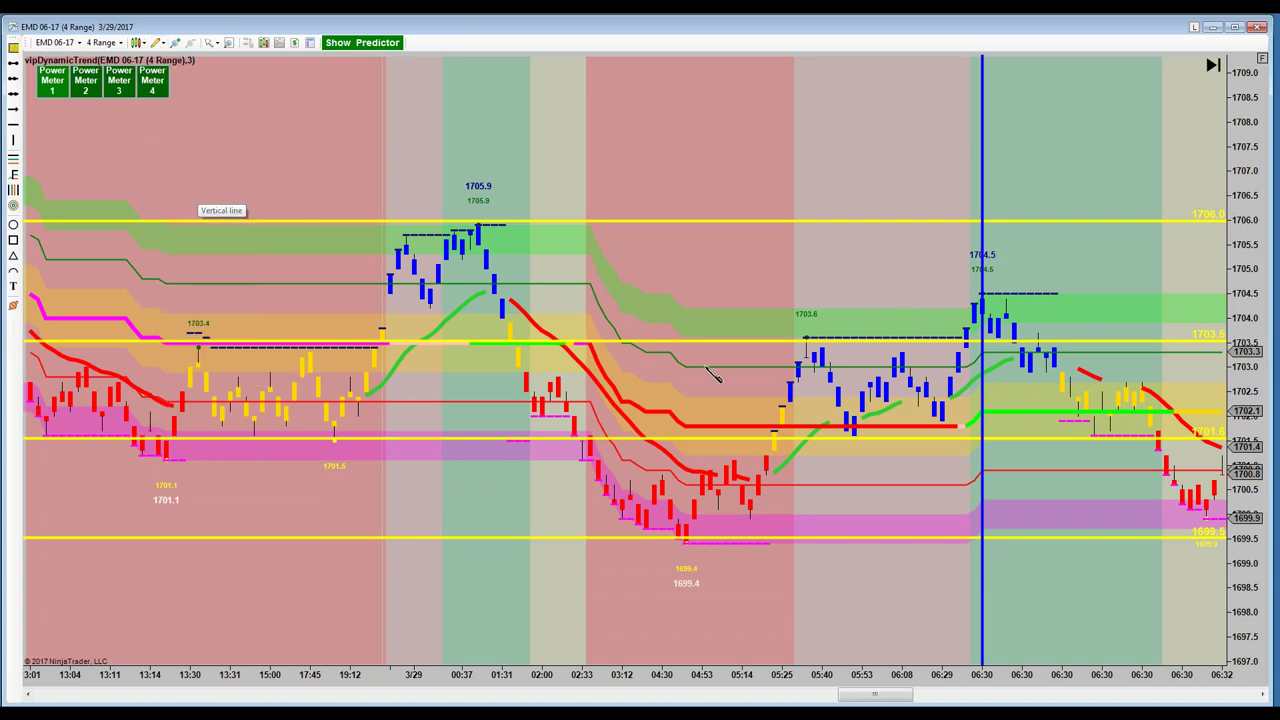
left_click(1175, 575)
double_click(1181, 577)
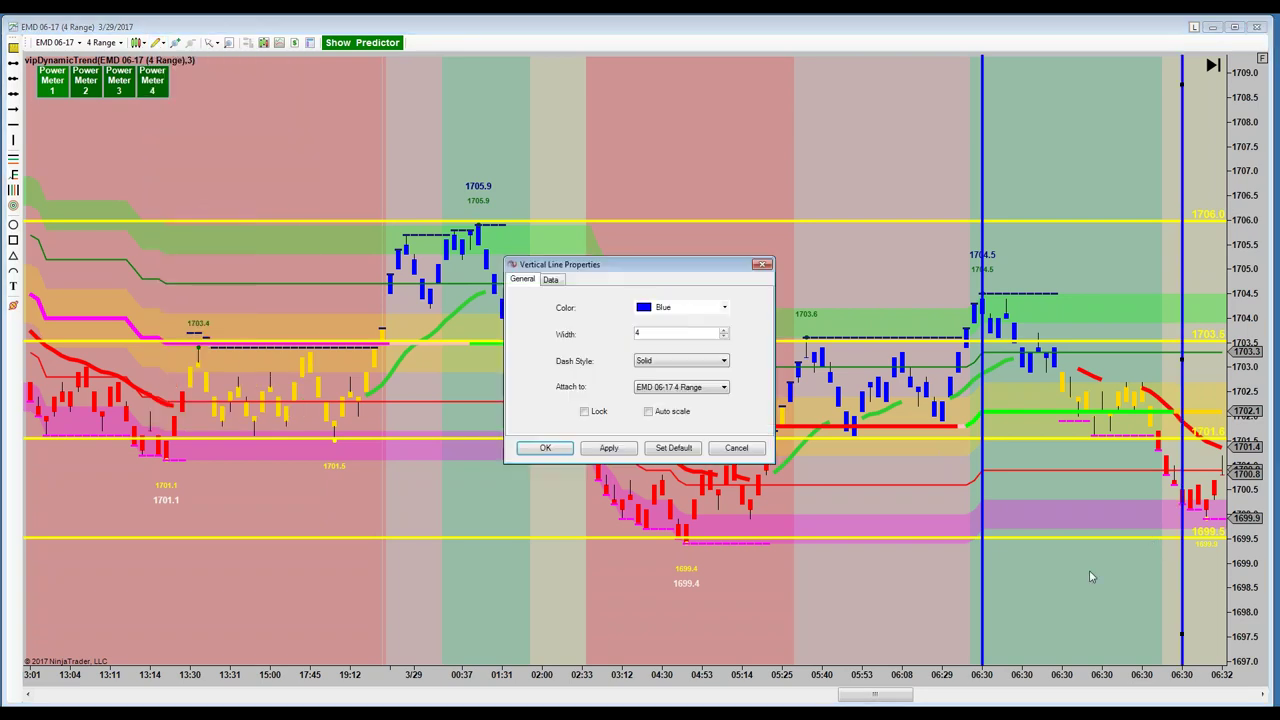
left_click(736, 448)
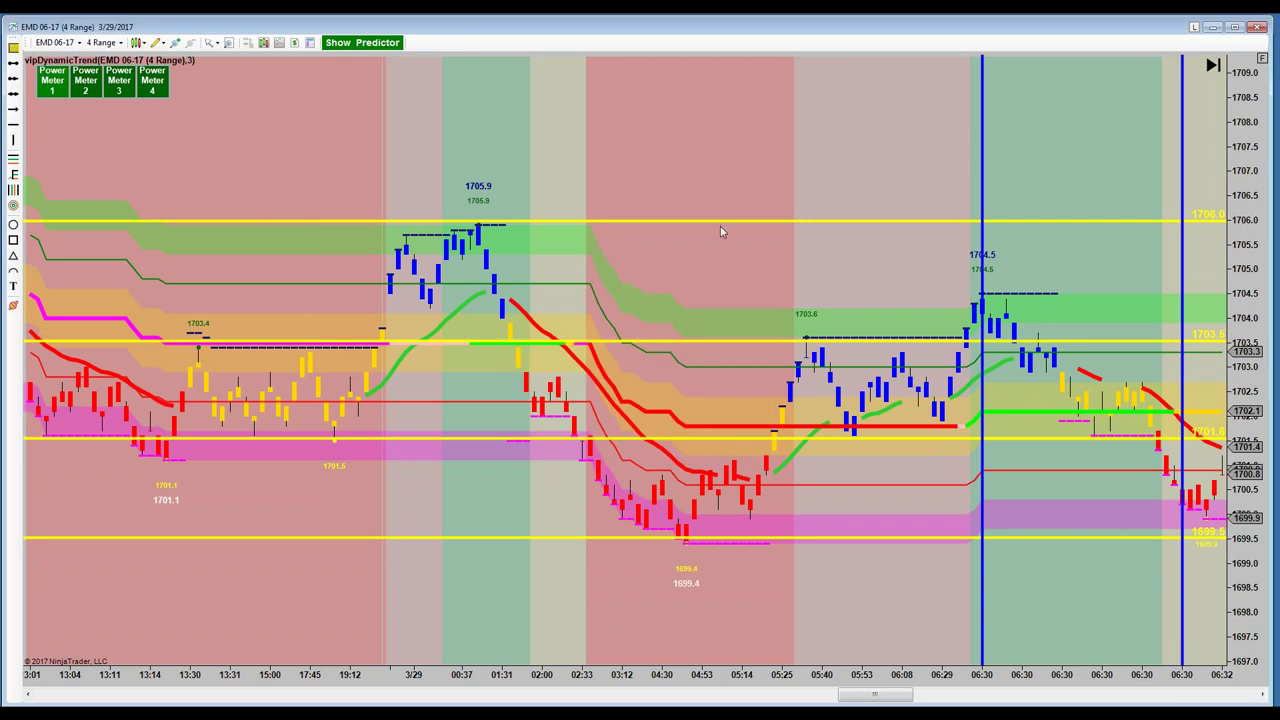
- Draw a tall ellipse between the two vertical lines, spanning prices from about 1705.8 down to 1699.2
scroll(730, 155, "left", 1)
scroll(736, 158, "left", 1)
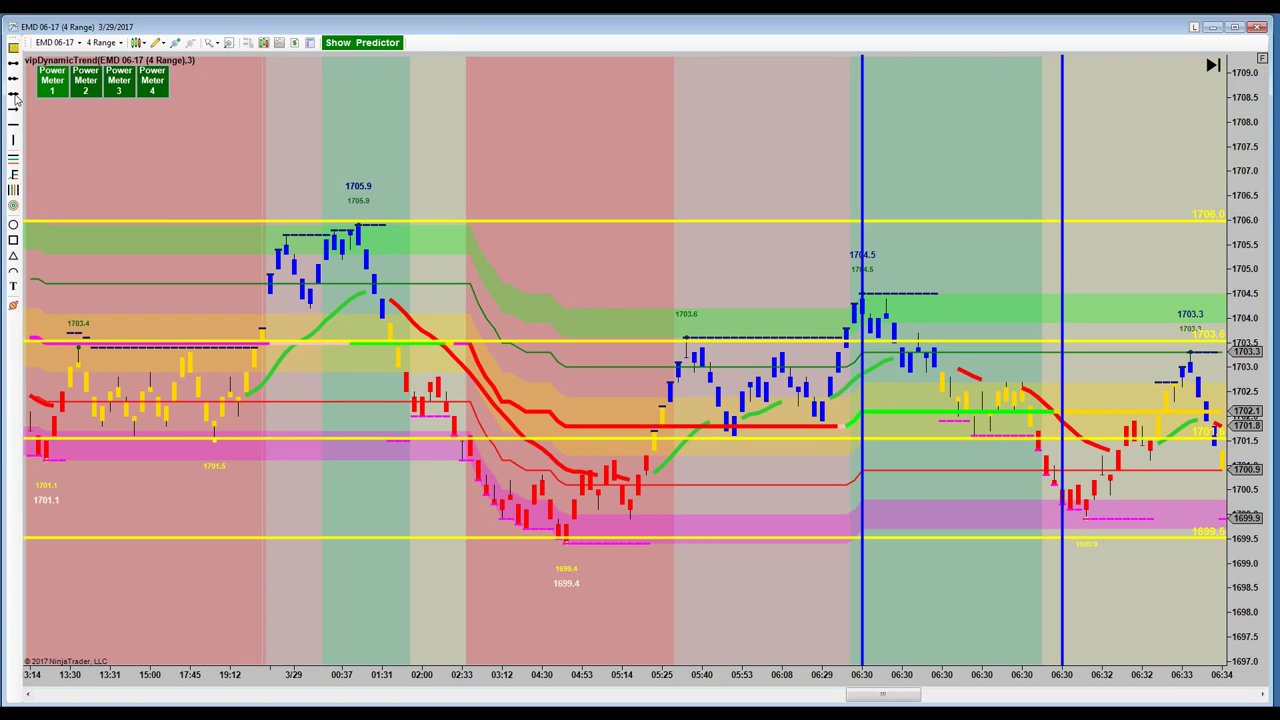
left_click(13, 225)
mouse_move(862, 232)
left_mouse_down()
mouse_move(904, 334)
mouse_move(998, 427)
mouse_move(1086, 560)
mouse_move(1064, 553)
left_mouse_up()
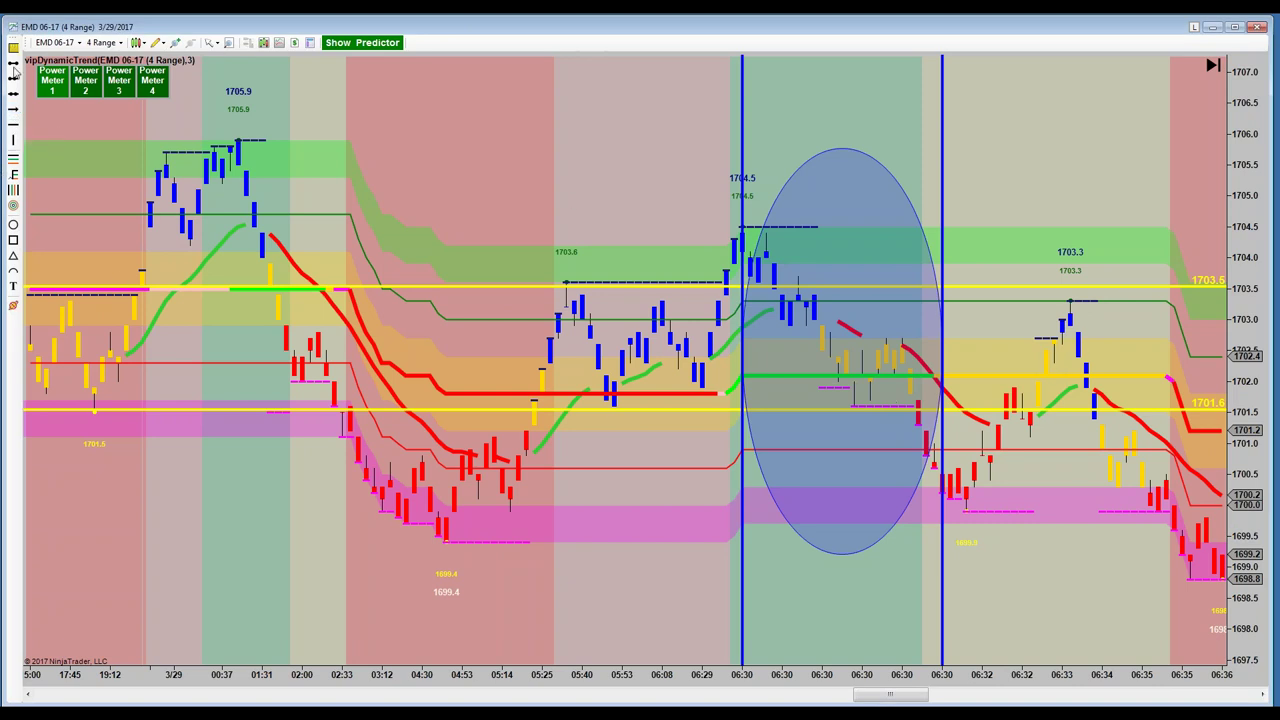
- Draw a downward arrow line from about 1702.7 near 06:33 to about 1698.5 near 06:35
left_click(14, 113)
left_click(1053, 338)
left_click(1127, 505)
left_click(1182, 598)
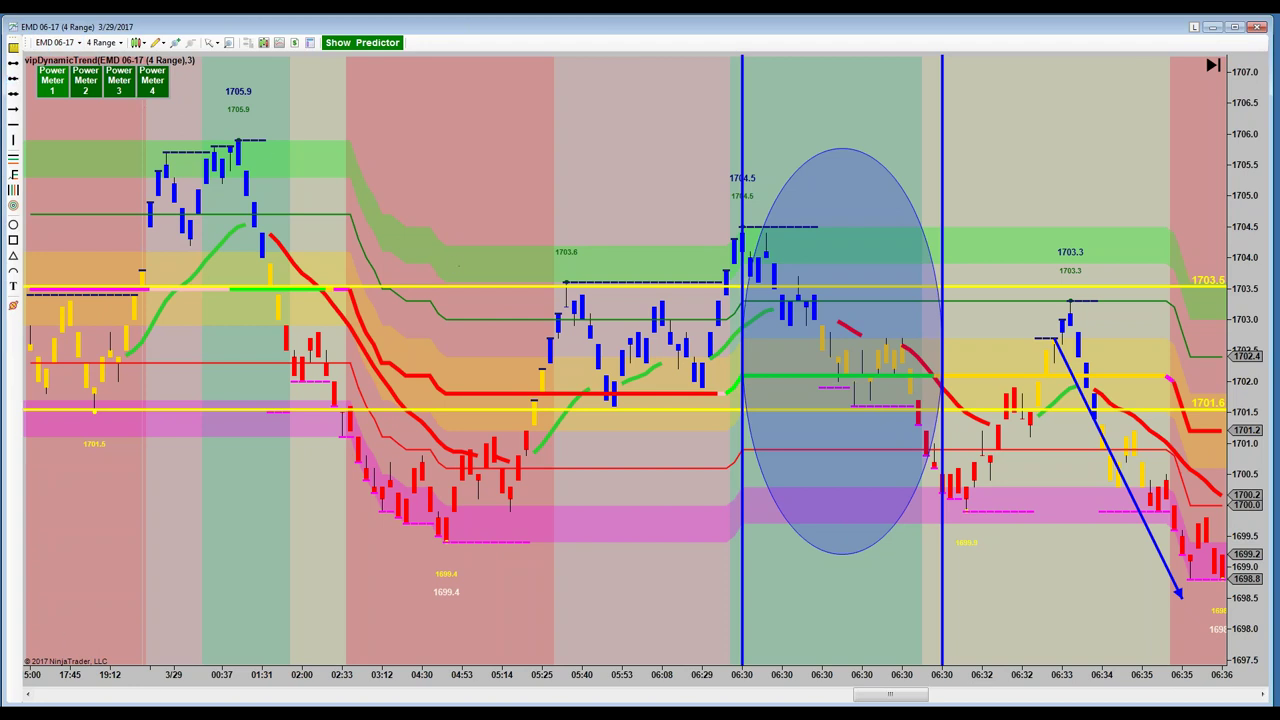
- Draw a rectangle over the 06:35 to 06:36 bars, spanning about 1701.6 to 1700.7
left_click_drag(445, 686, 515, 693)
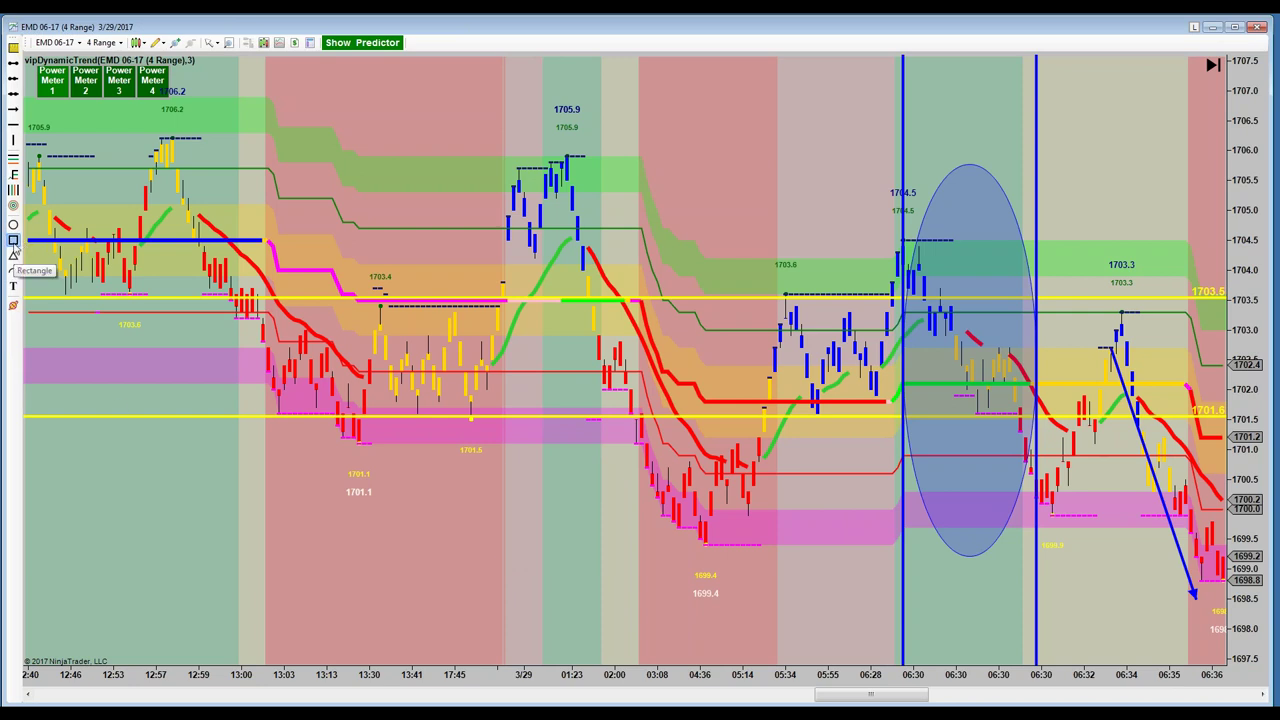
left_click(1168, 415)
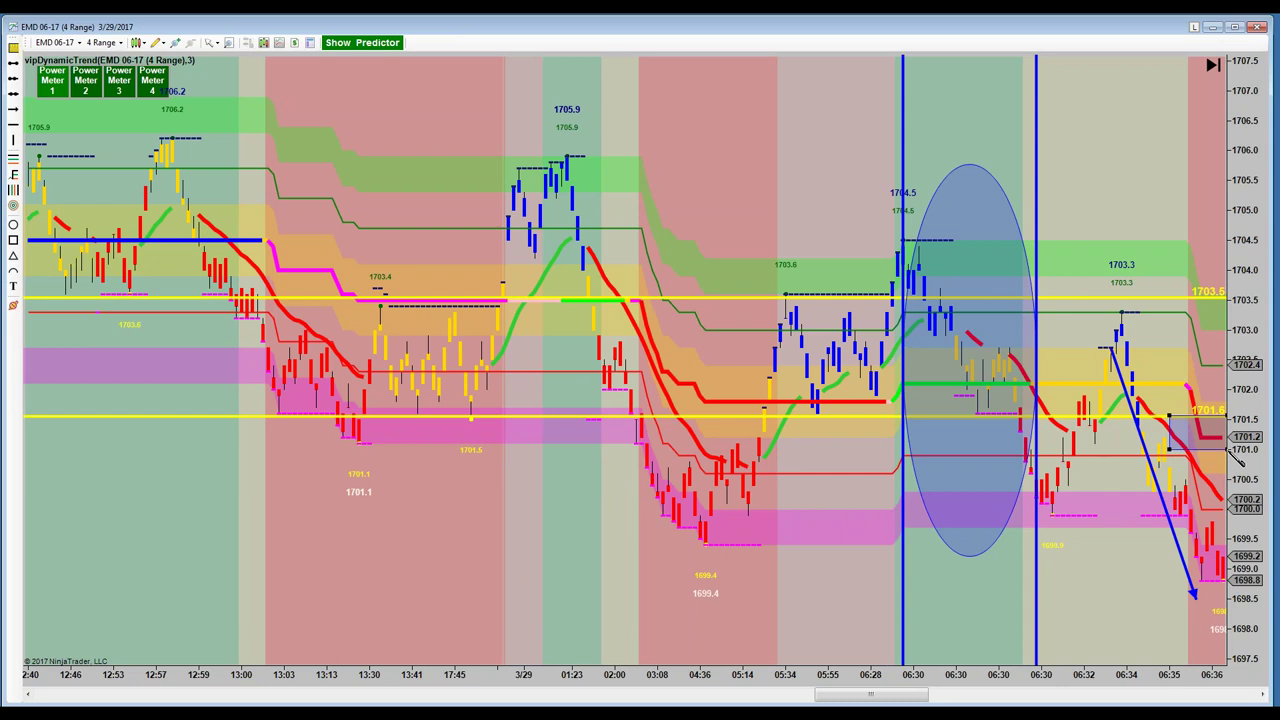
left_click(1225, 449)
left_click(1214, 446)
left_click_drag(1215, 447, 1222, 468)
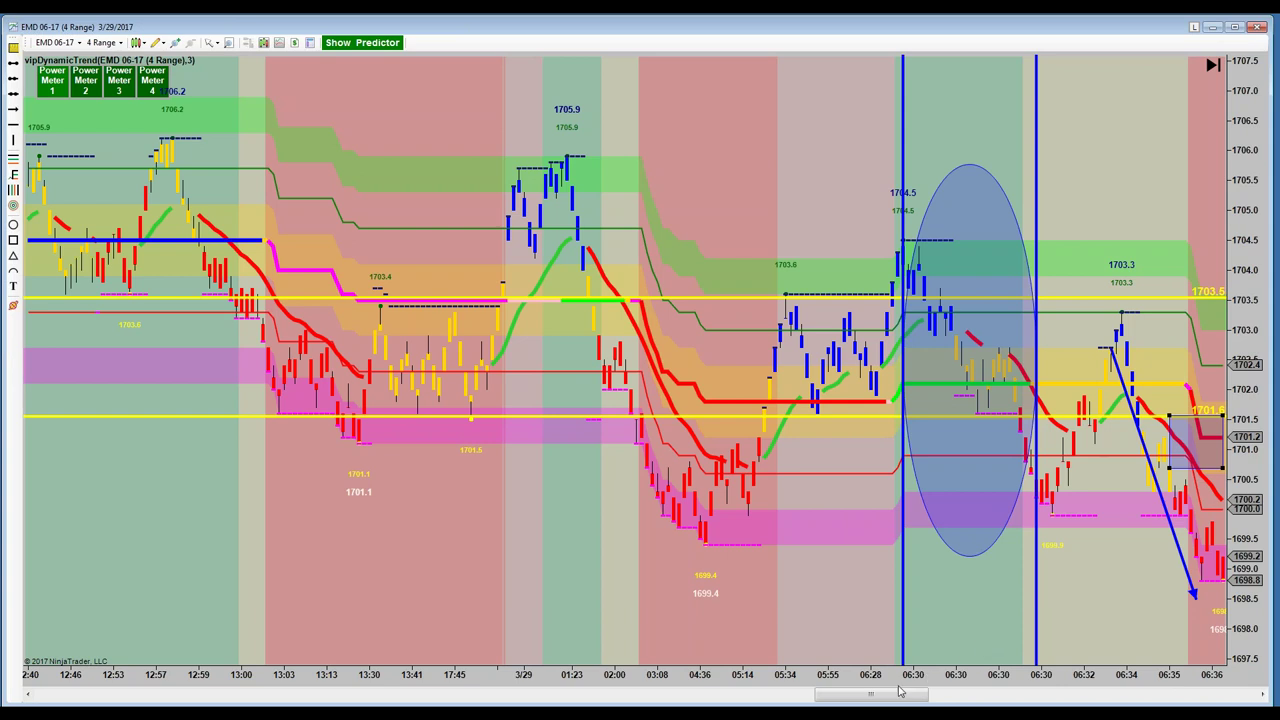
- Move the rectangle over the 1702.0 high near 06:41 and raise its lower edge to about 1701.2
scroll(899, 692, "up", 1)
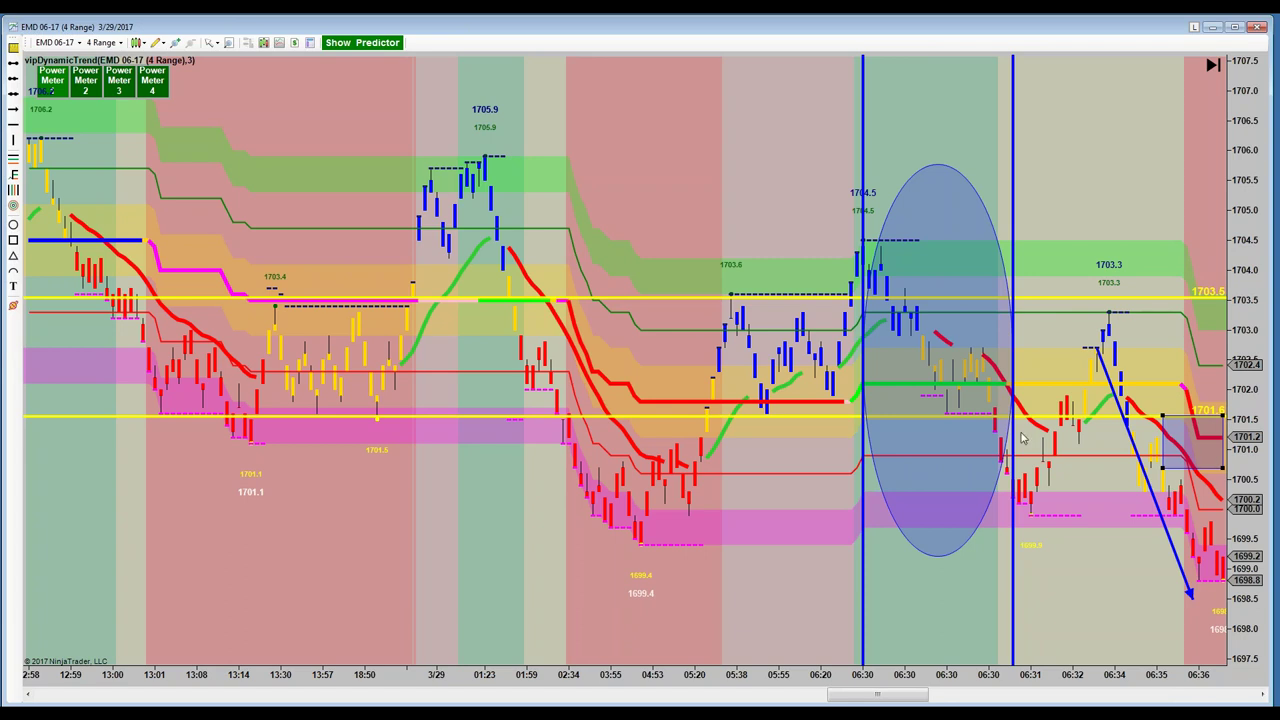
left_click_drag(323, 170, 186, 184)
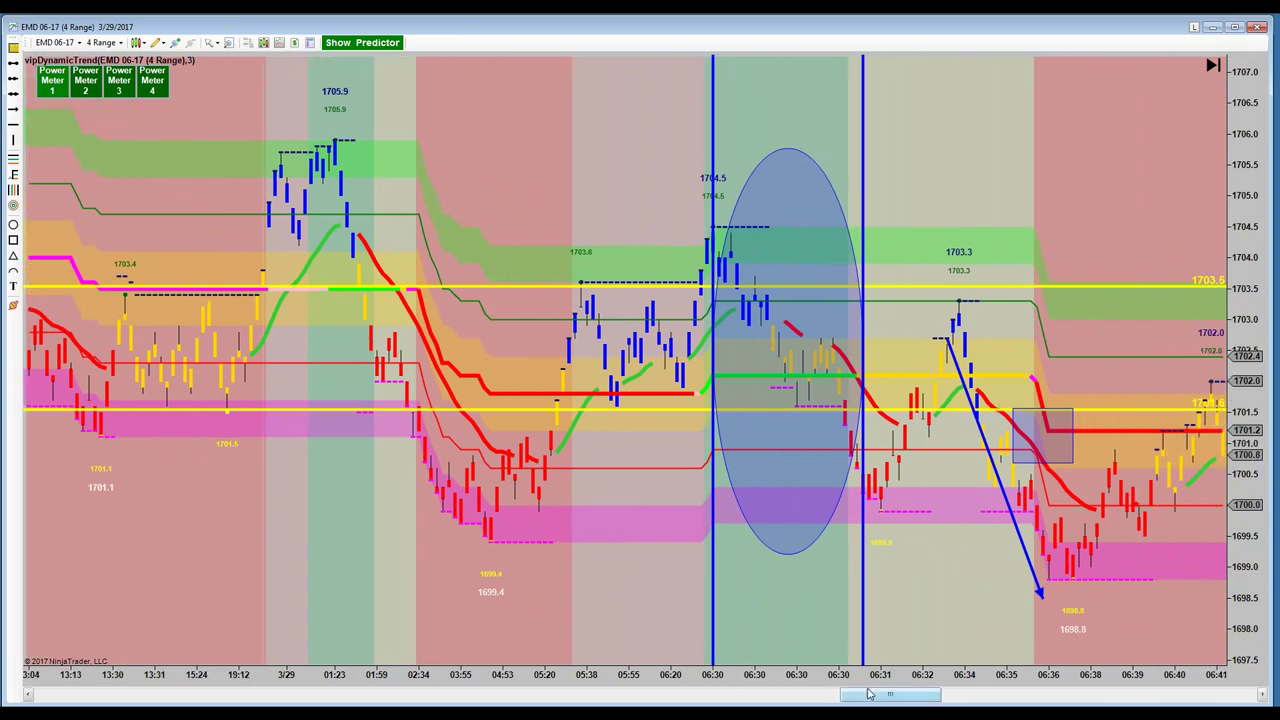
left_click_drag(884, 684, 816, 683)
scroll(1180, 420, "up", 1)
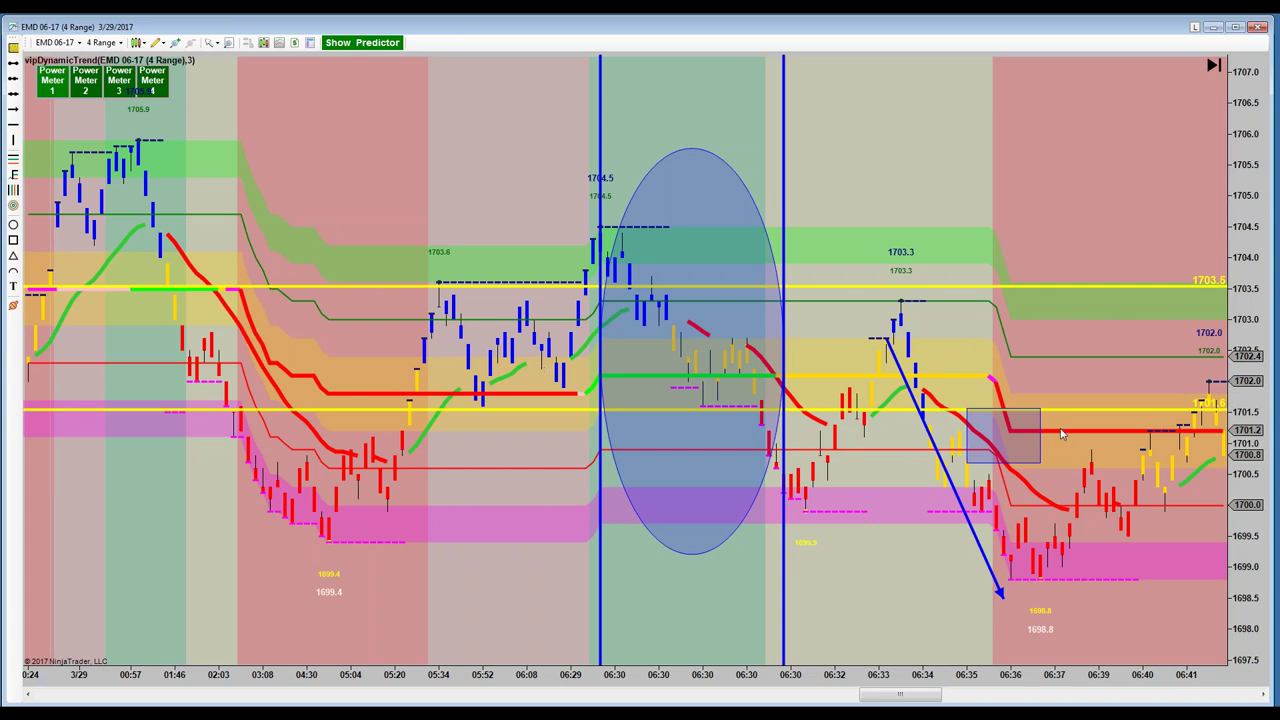
left_click_drag(1040, 412, 1150, 389)
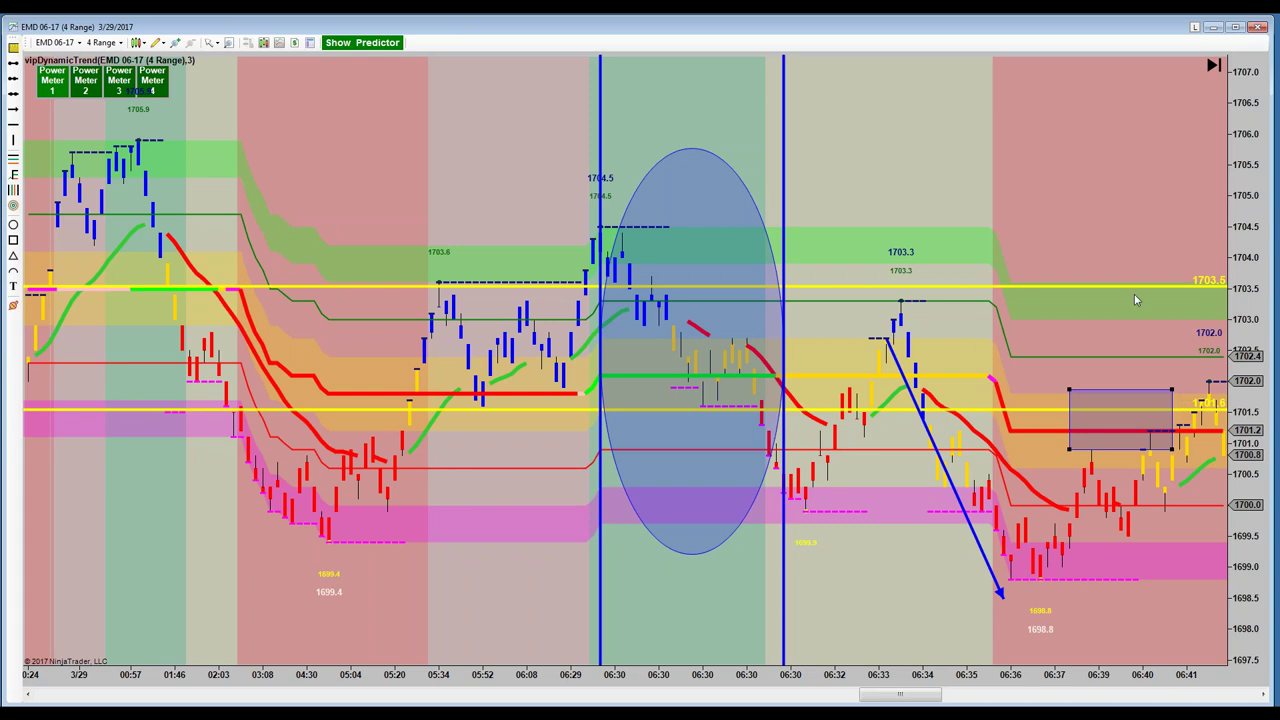
left_click_drag(929, 197, 615, 254)
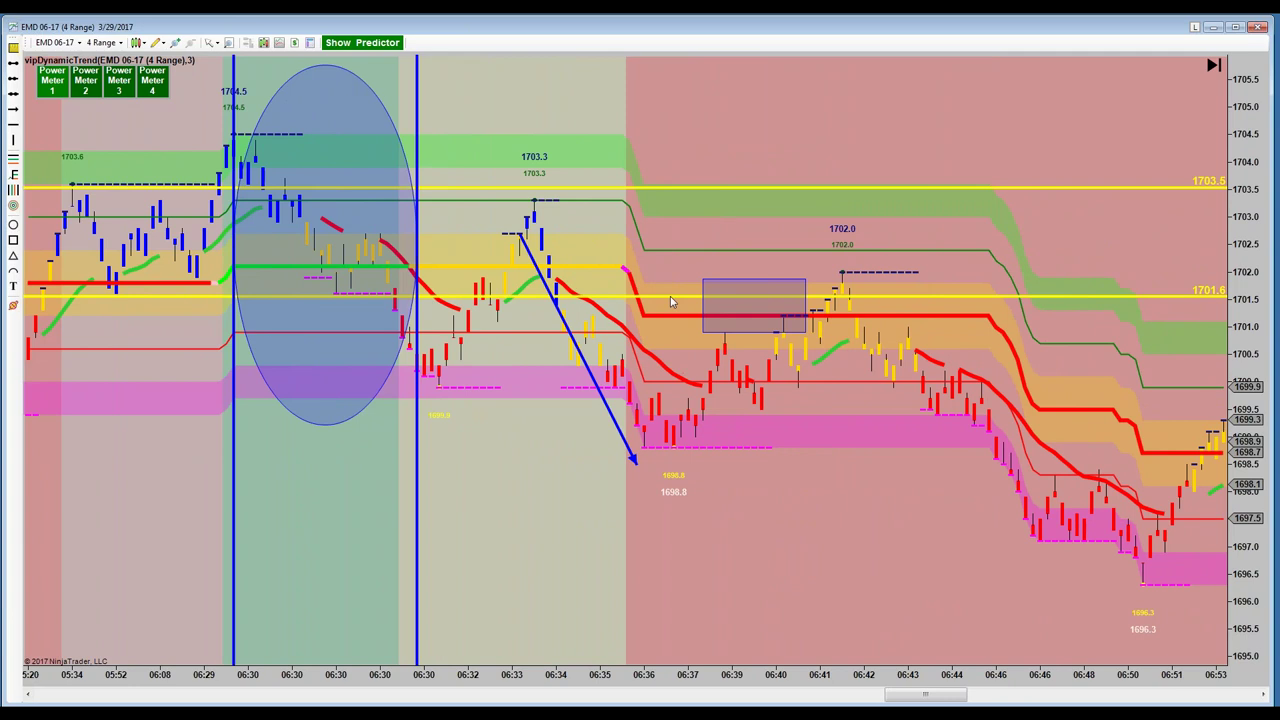
left_click_drag(804, 280, 884, 275)
left_click_drag(885, 330, 885, 314)
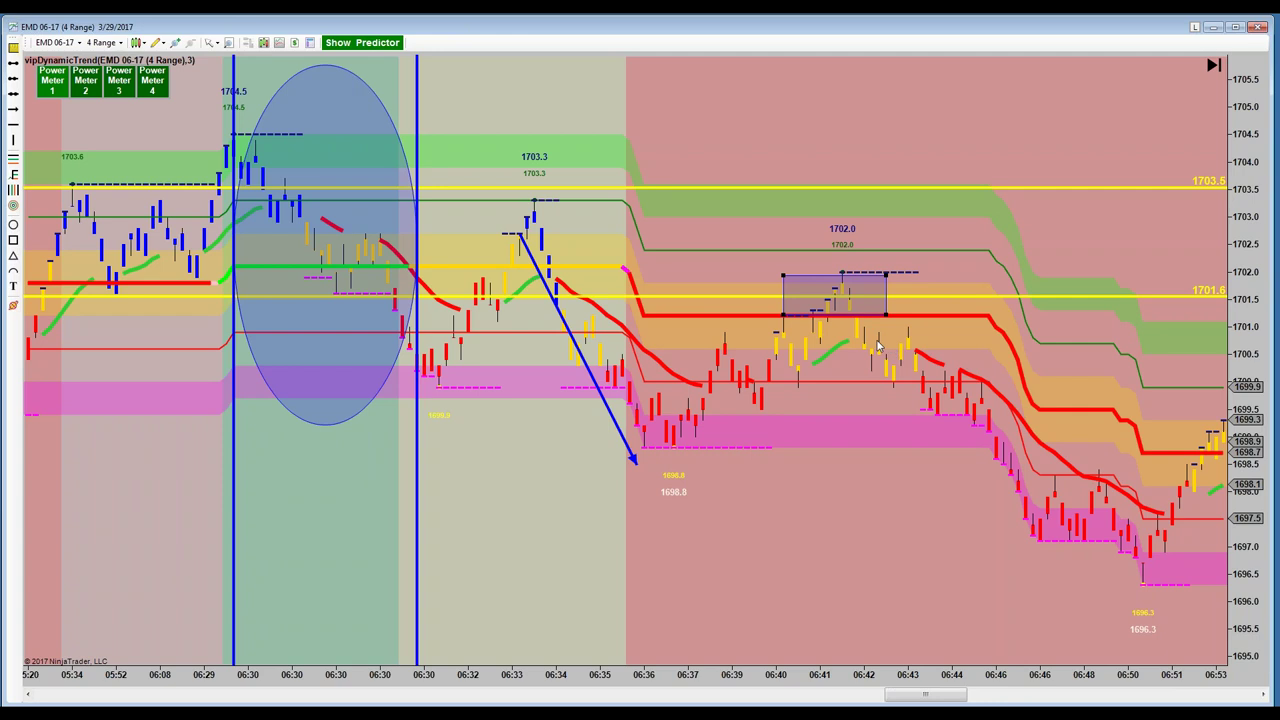
- Draw a long downward arrow line from about 1701.0 at 06:42 to about 1697.6 near 06:51
left_click(157, 43)
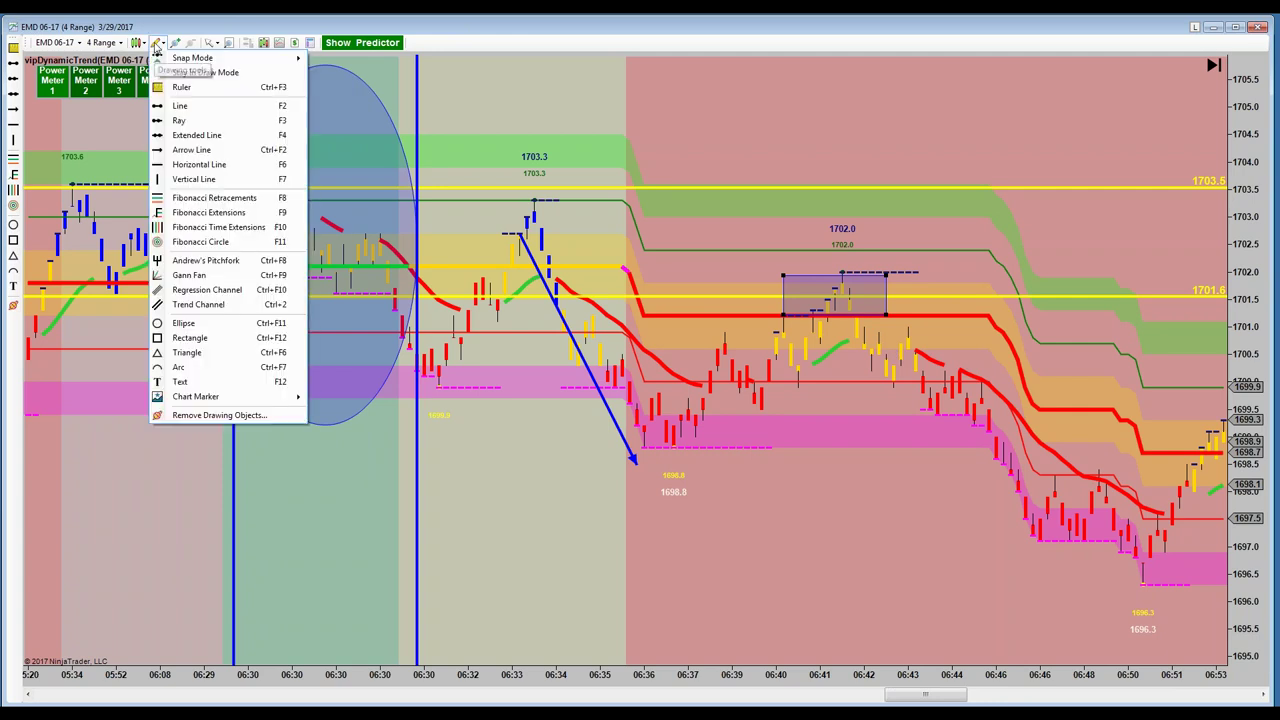
left_click(190, 150)
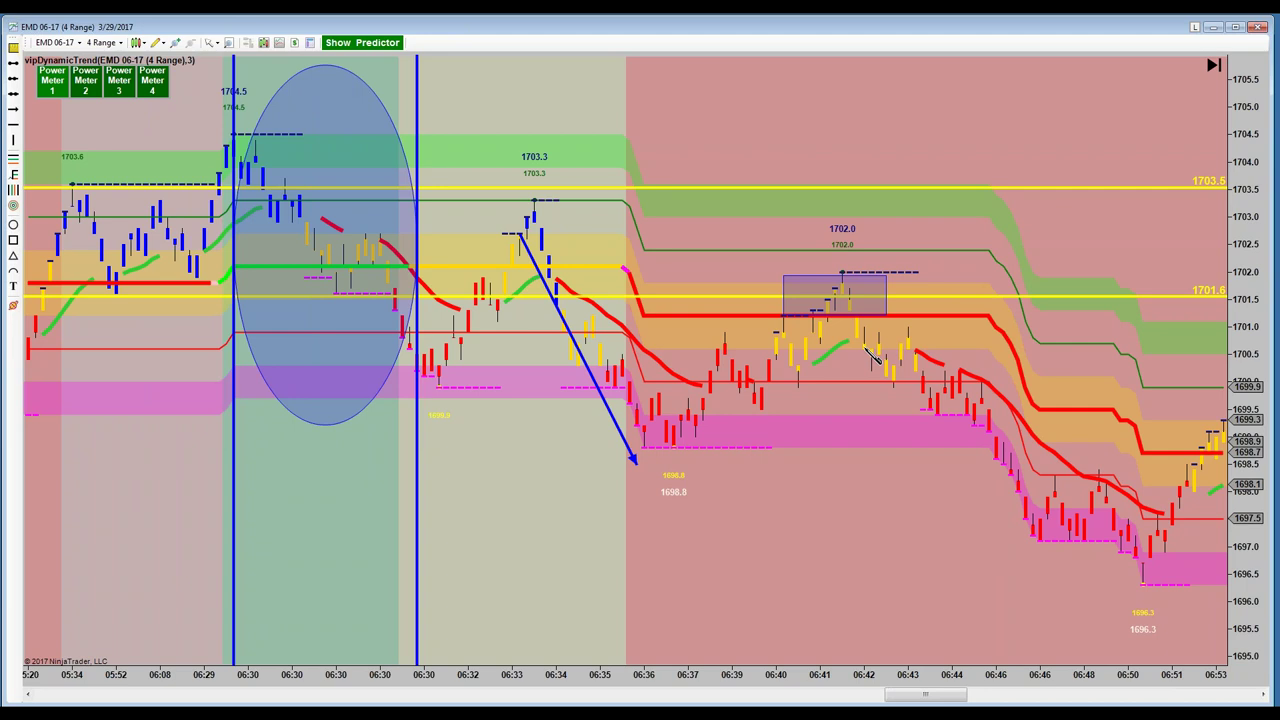
left_click(862, 328)
left_click(1160, 514)
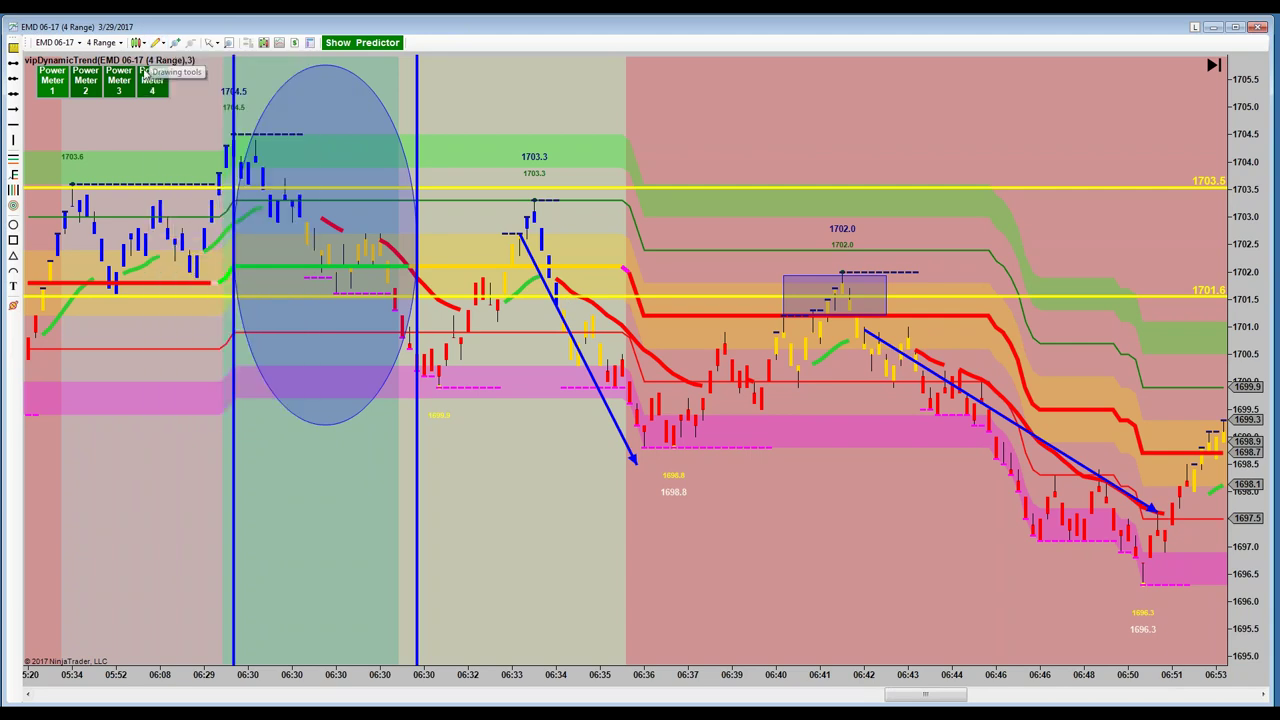
- Draw a shorter downward arrow line from about 1700.7 near 06:42 to about 1699.3 near 06:43
left_click(160, 46)
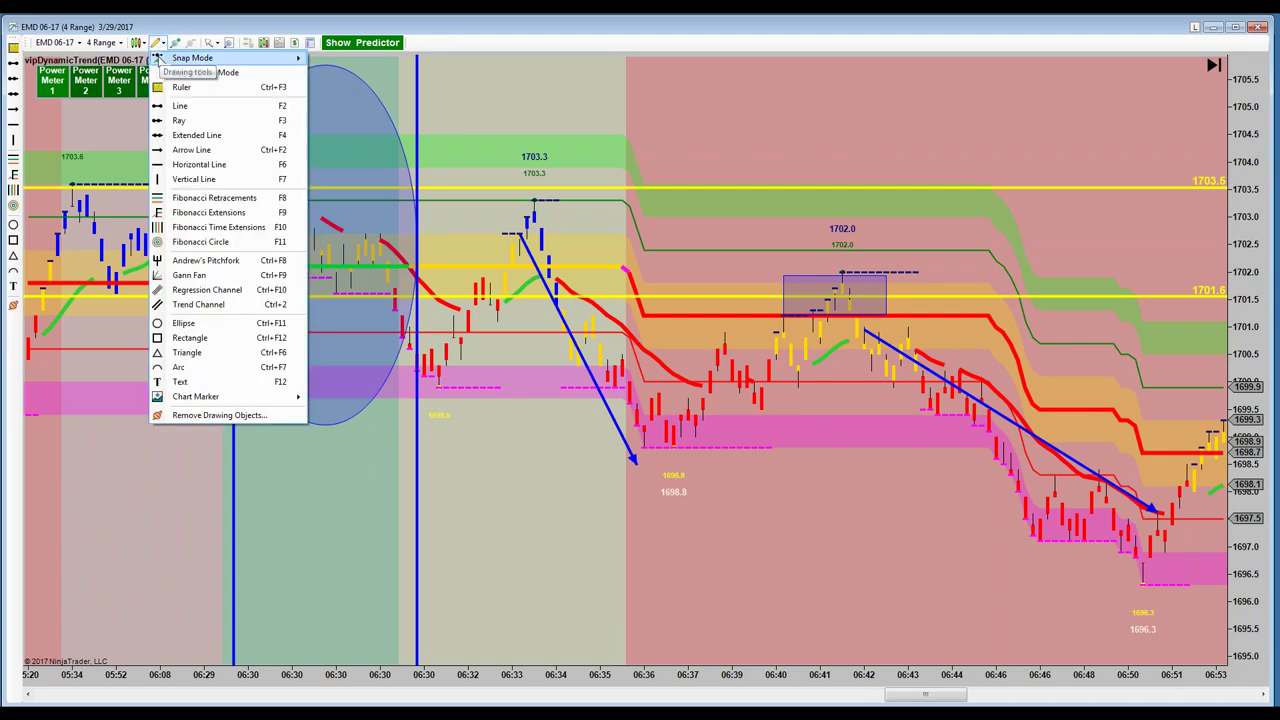
left_click(214, 149)
left_click(860, 346)
left_click(895, 389)
left_click(906, 420)
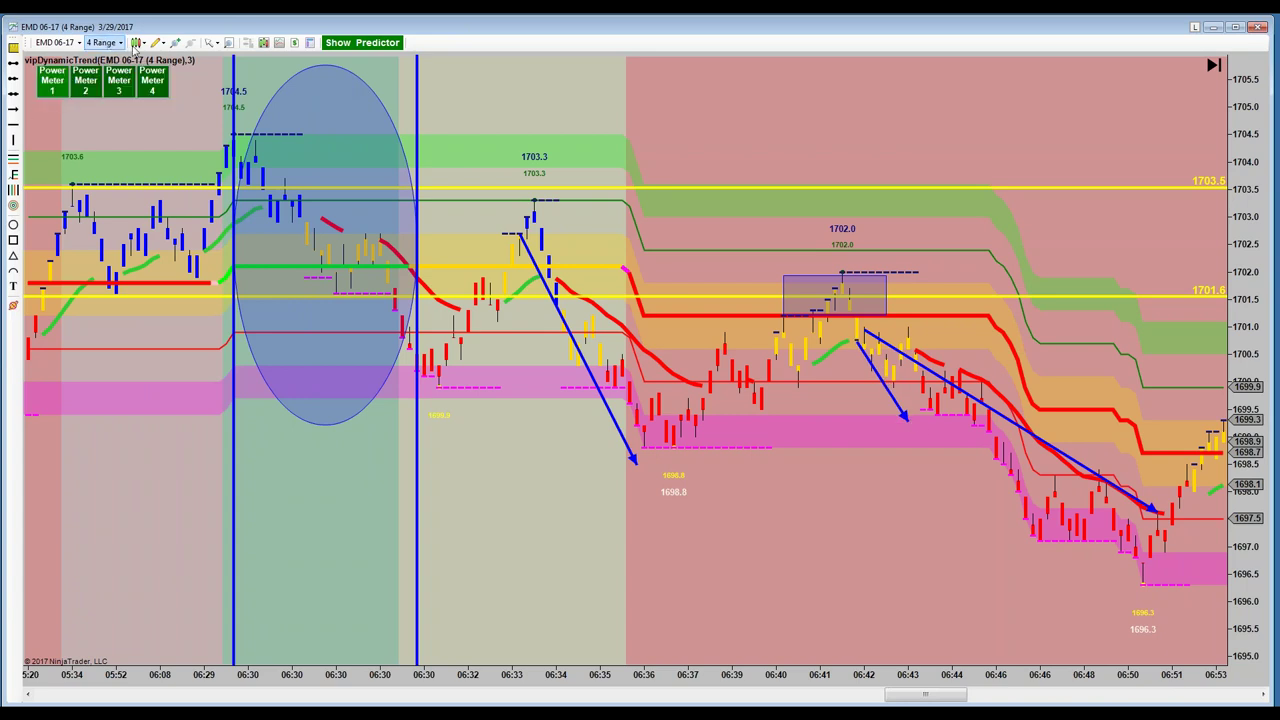
- Mark both ends of the long arrow with small ellipses and extend the short arrow's tip toward 06:44 at about 1699.3
left_click(156, 45)
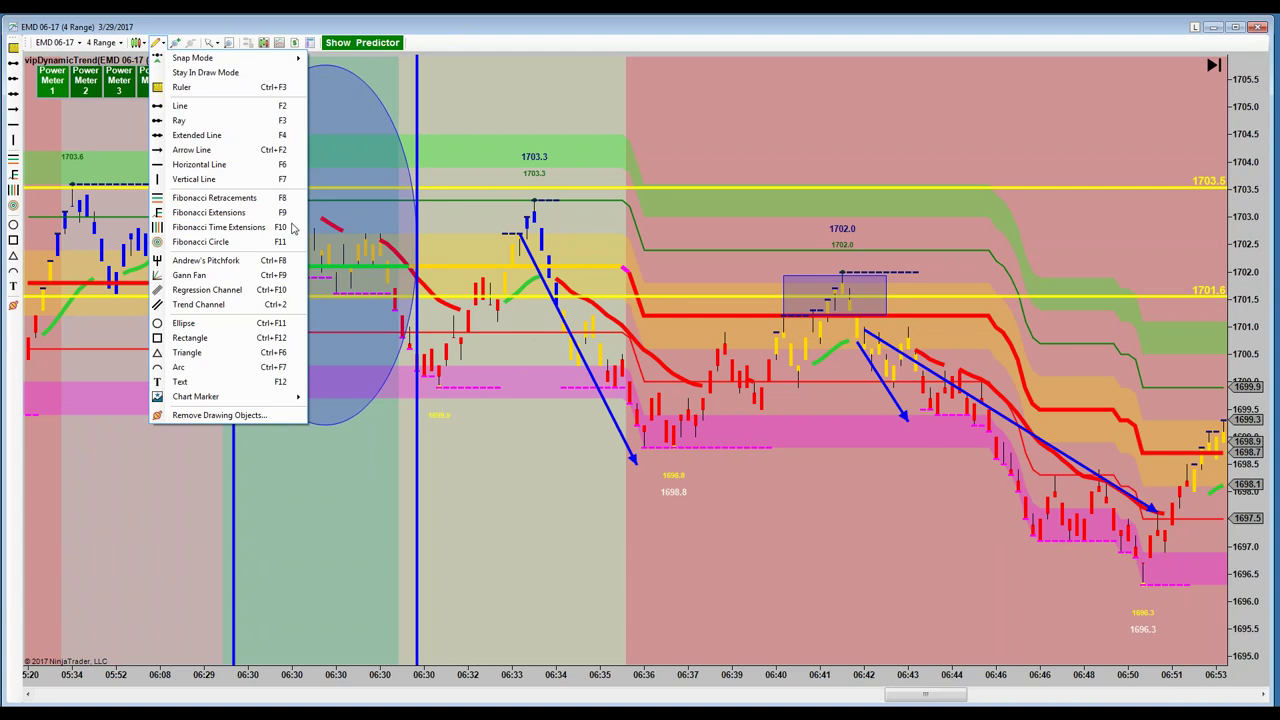
left_click(13, 228)
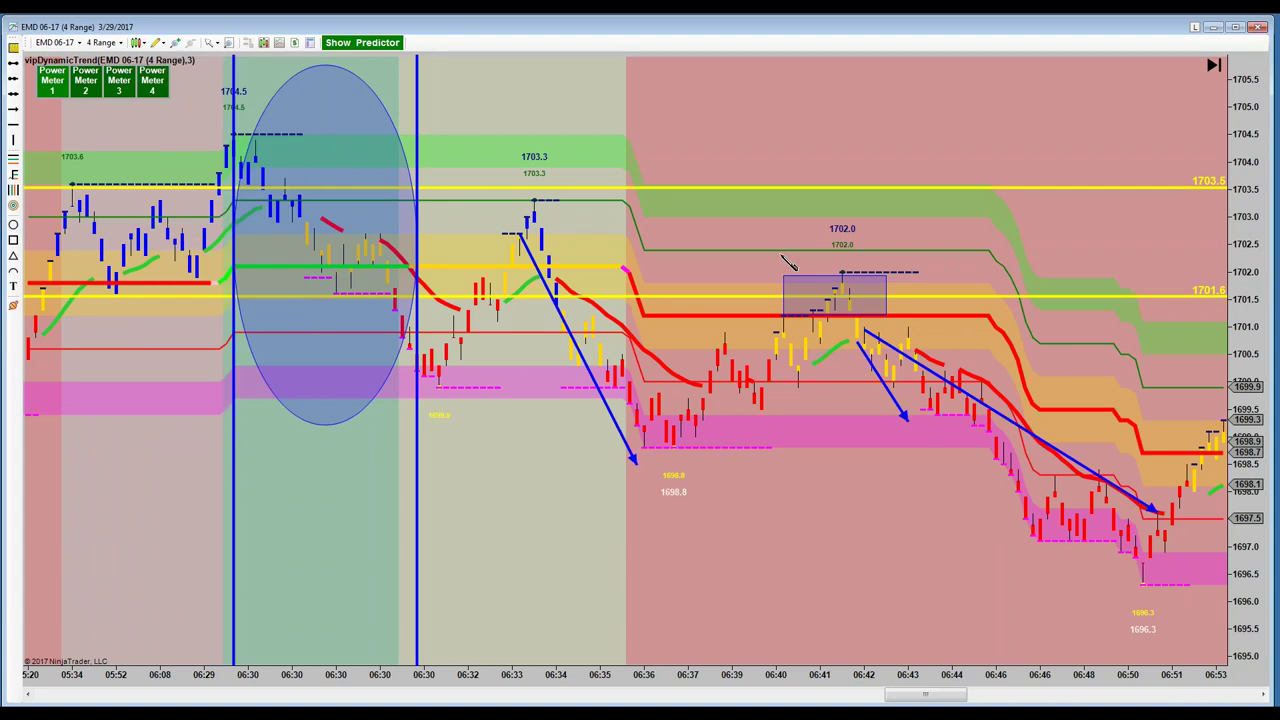
left_click_drag(843, 313, 871, 345)
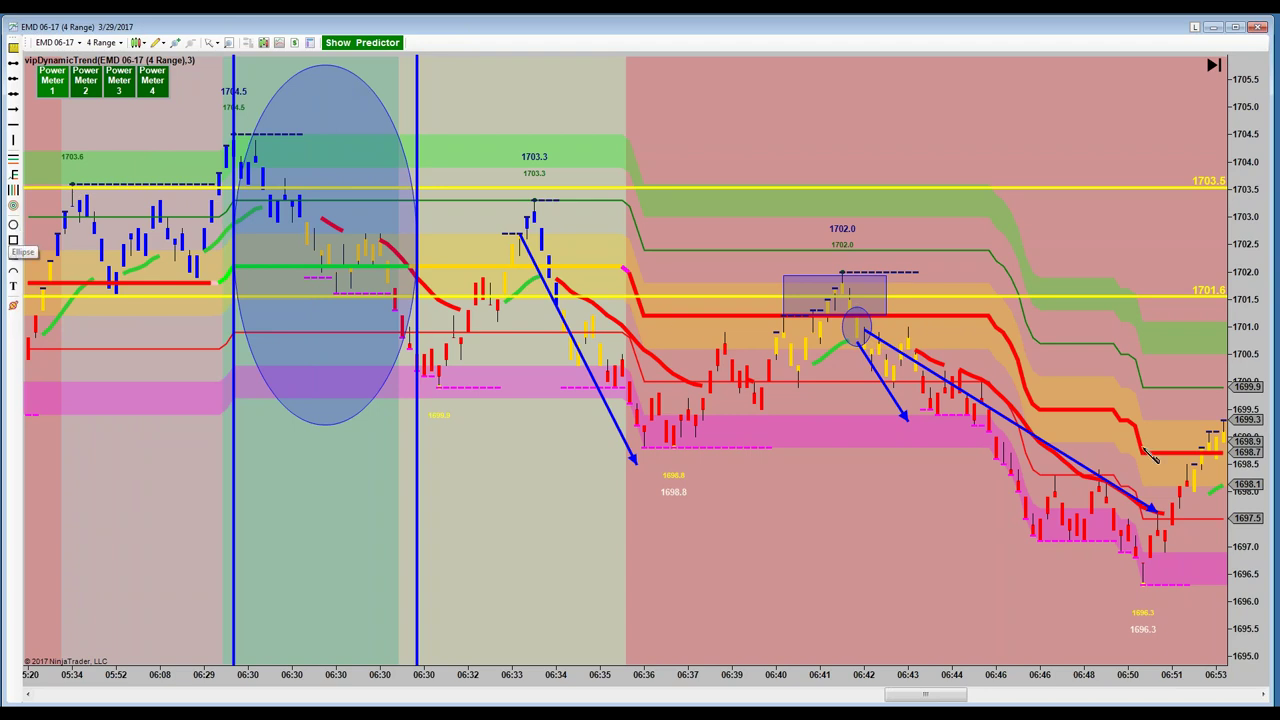
left_click_drag(1157, 507, 1188, 531)
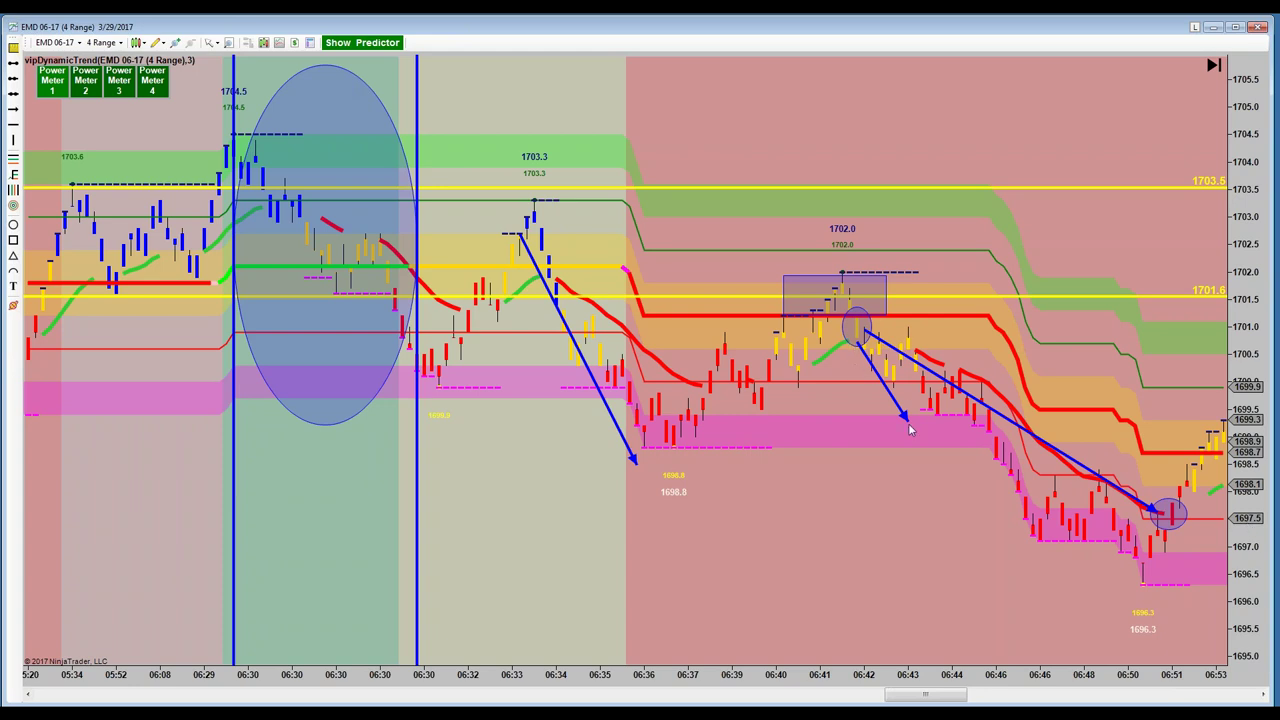
left_click_drag(906, 418, 935, 420)
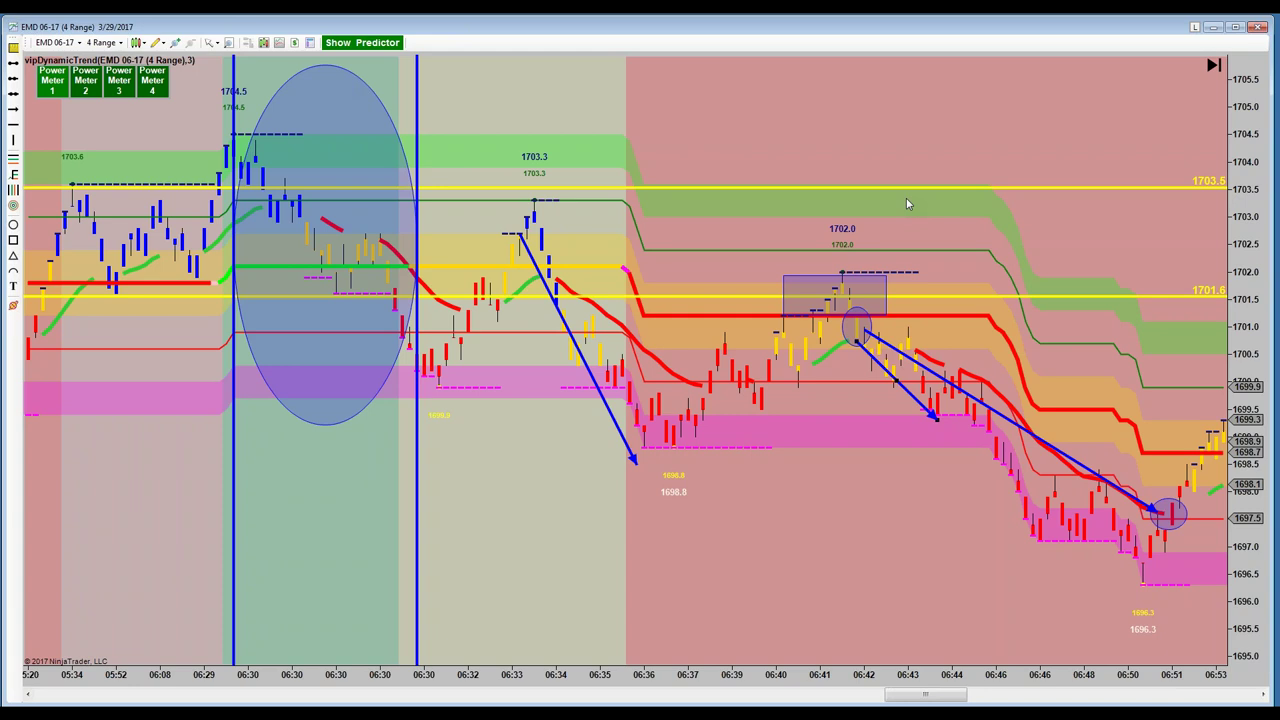
- Draw a rectangle around the 06:52 to 06:54 bars, spanning about 1699.4 to 1698.7
left_click_drag(984, 146, 604, 206)
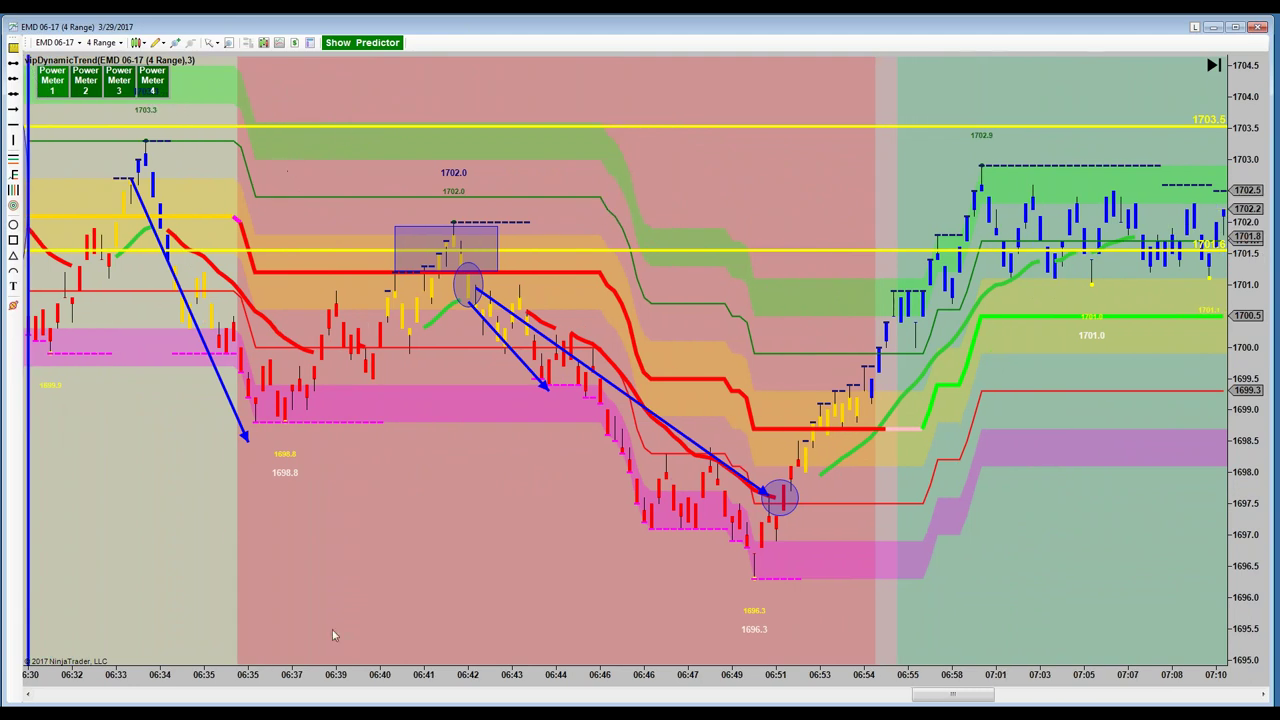
left_click_drag(421, 683, 479, 697)
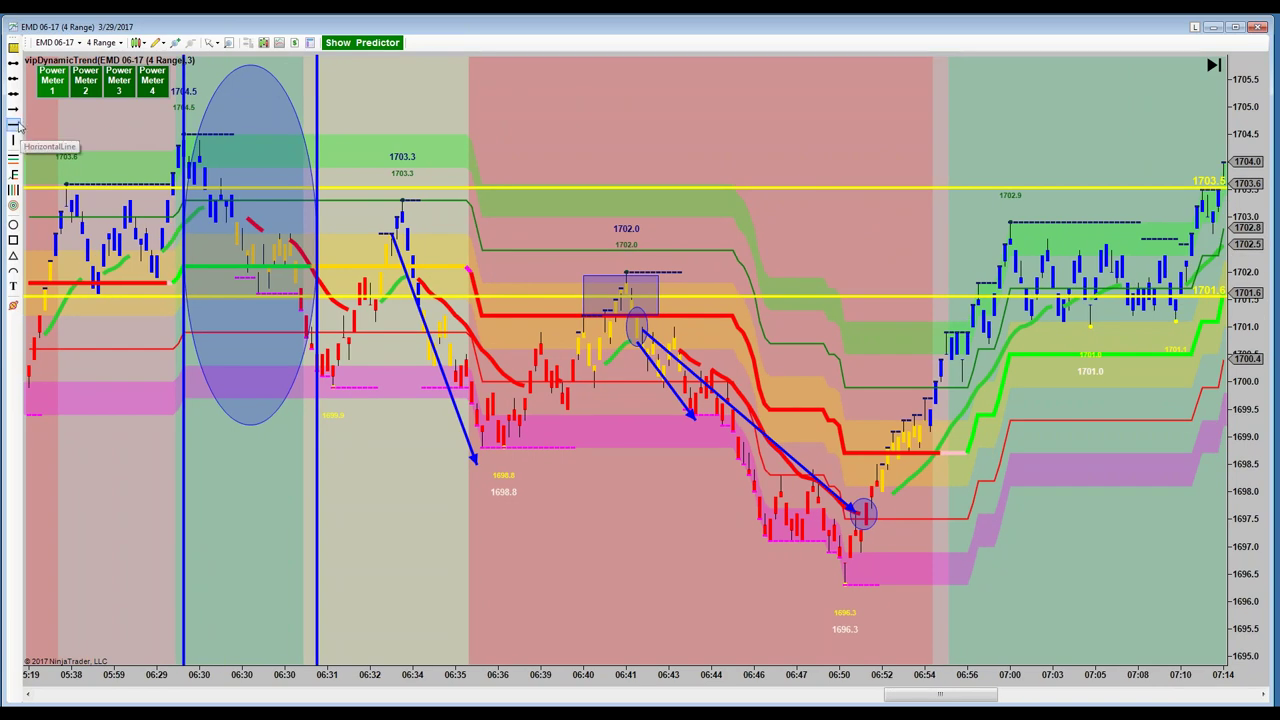
left_click(14, 241)
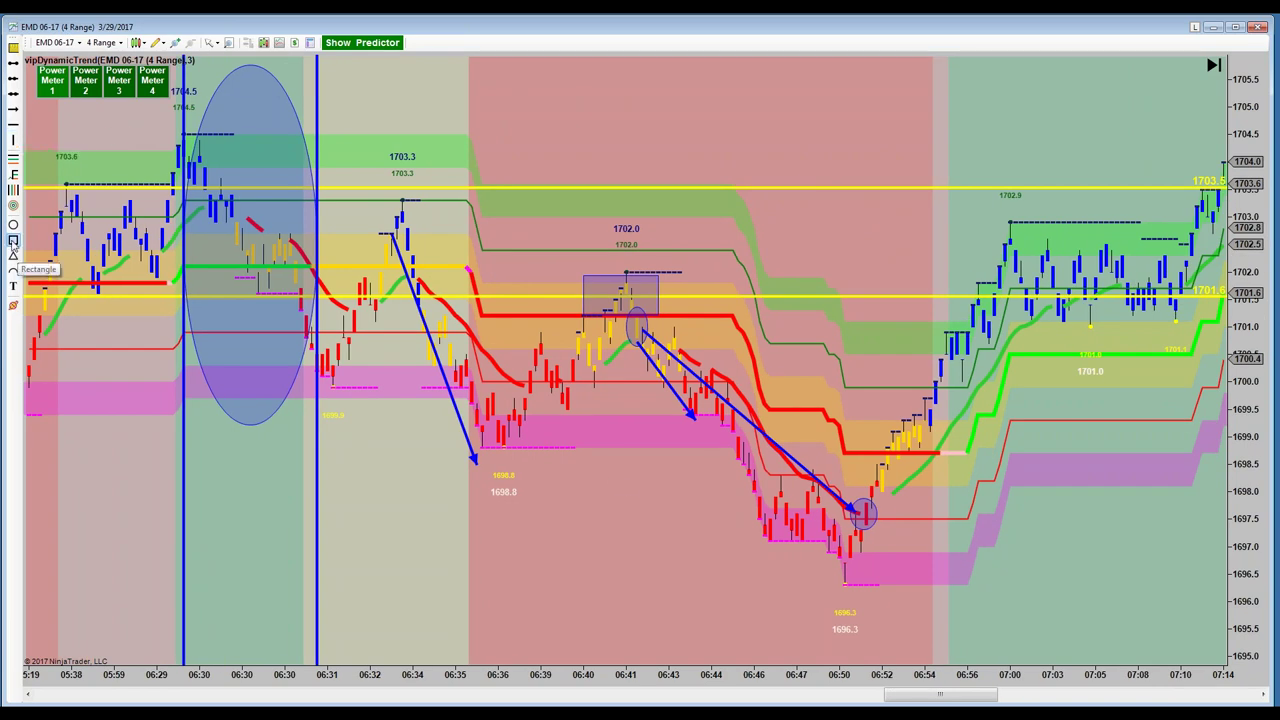
left_click_drag(876, 416, 941, 451)
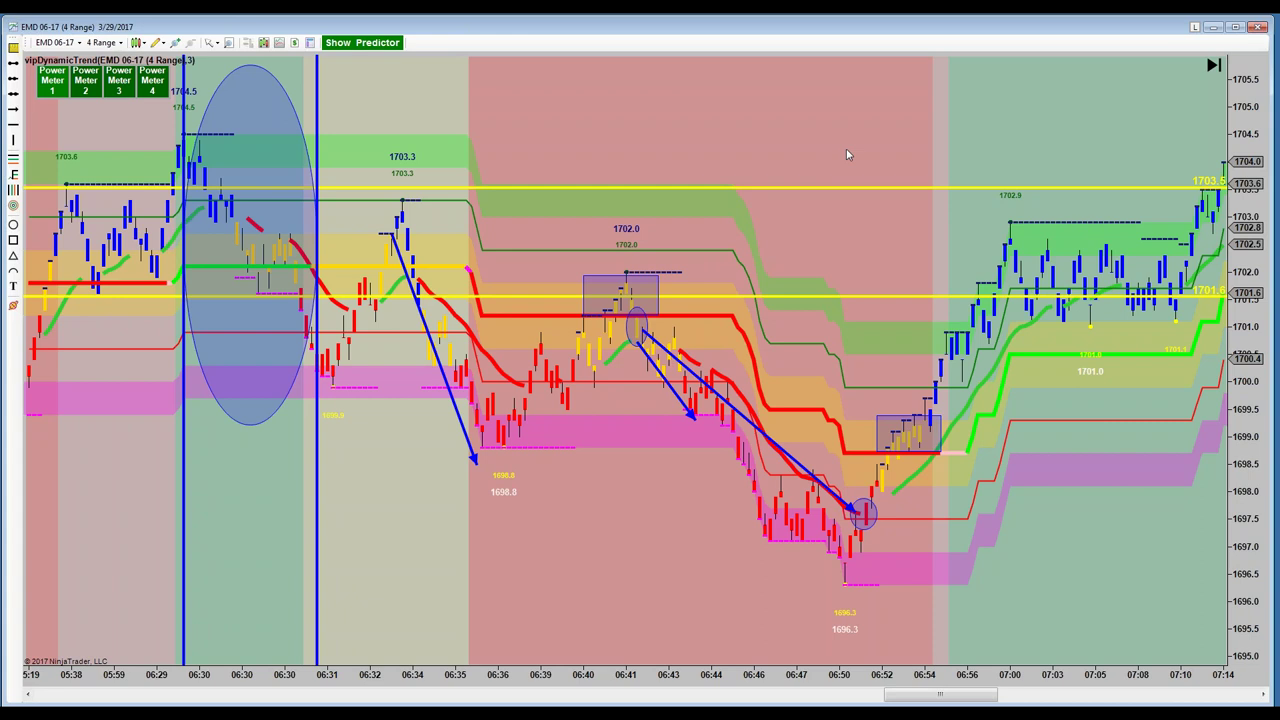
- Add a text label with W and L spaced apart, positioned high above the bars between about 06:46 and 06:51
left_click_drag(833, 122, 429, 213)
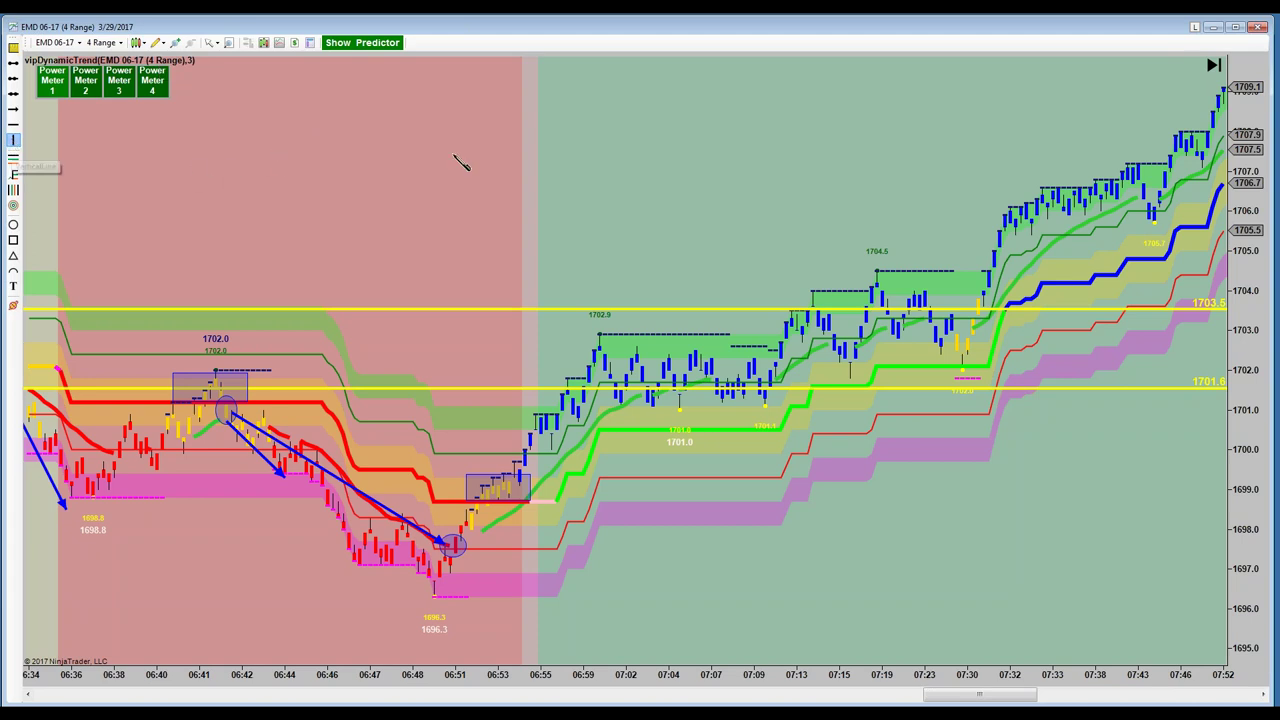
left_click(13, 287)
left_click(390, 135)
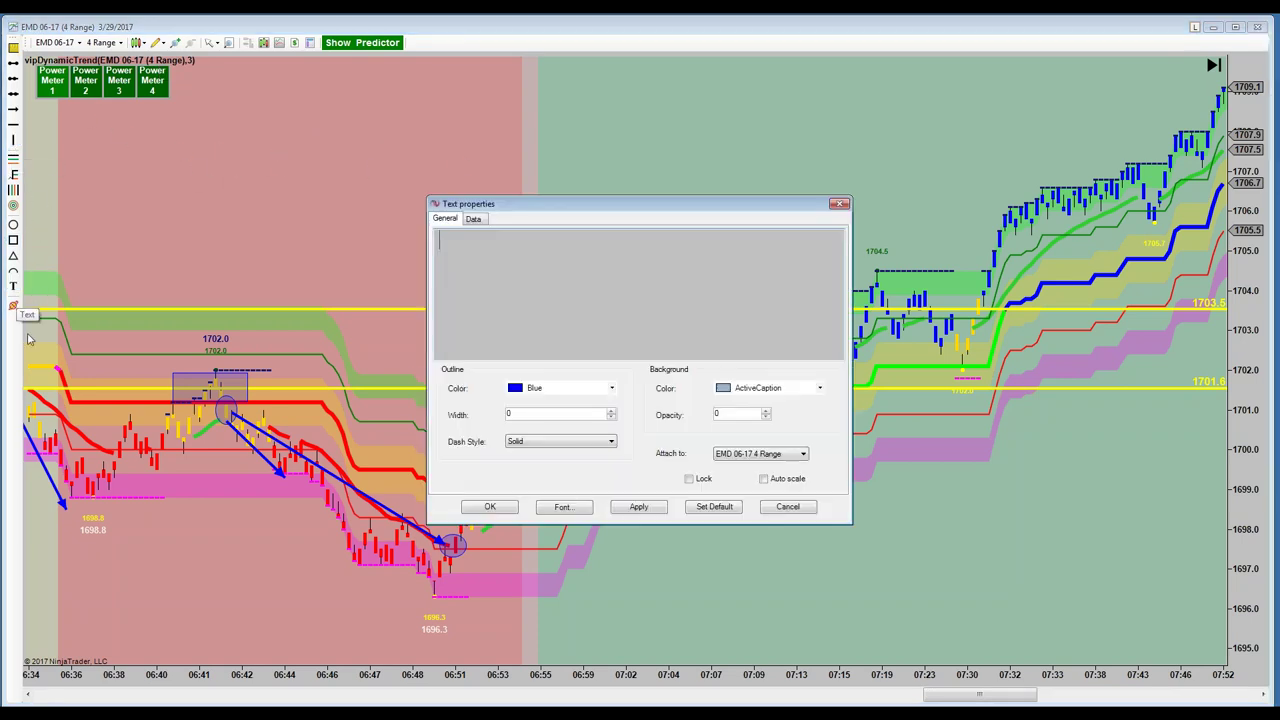
type("W")
left_click(640, 507)
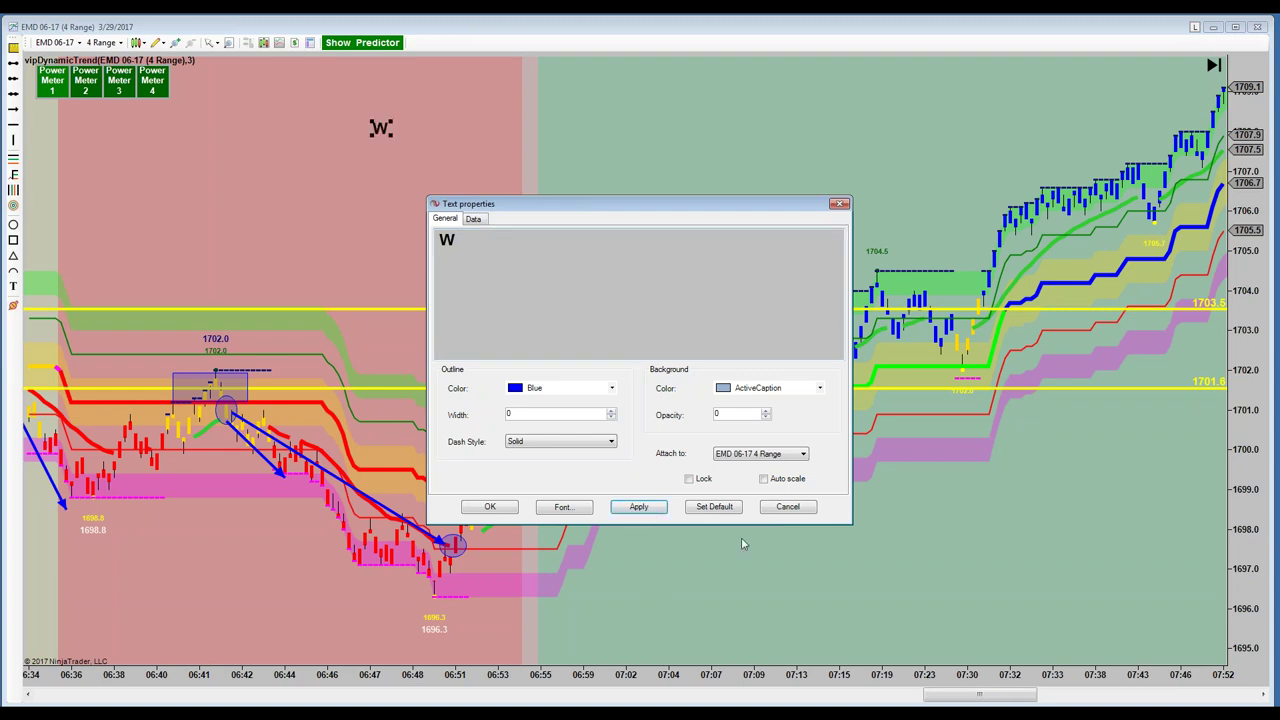
left_click(458, 287)
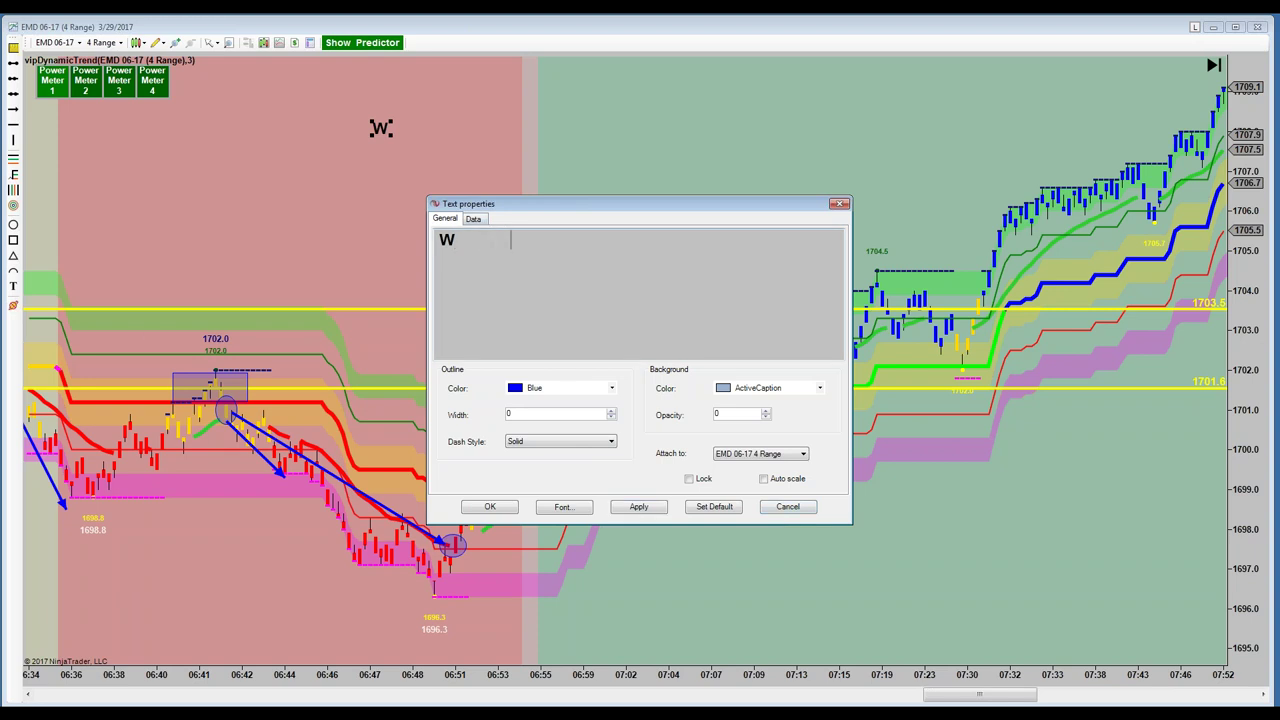
type("L")
left_click(503, 512)
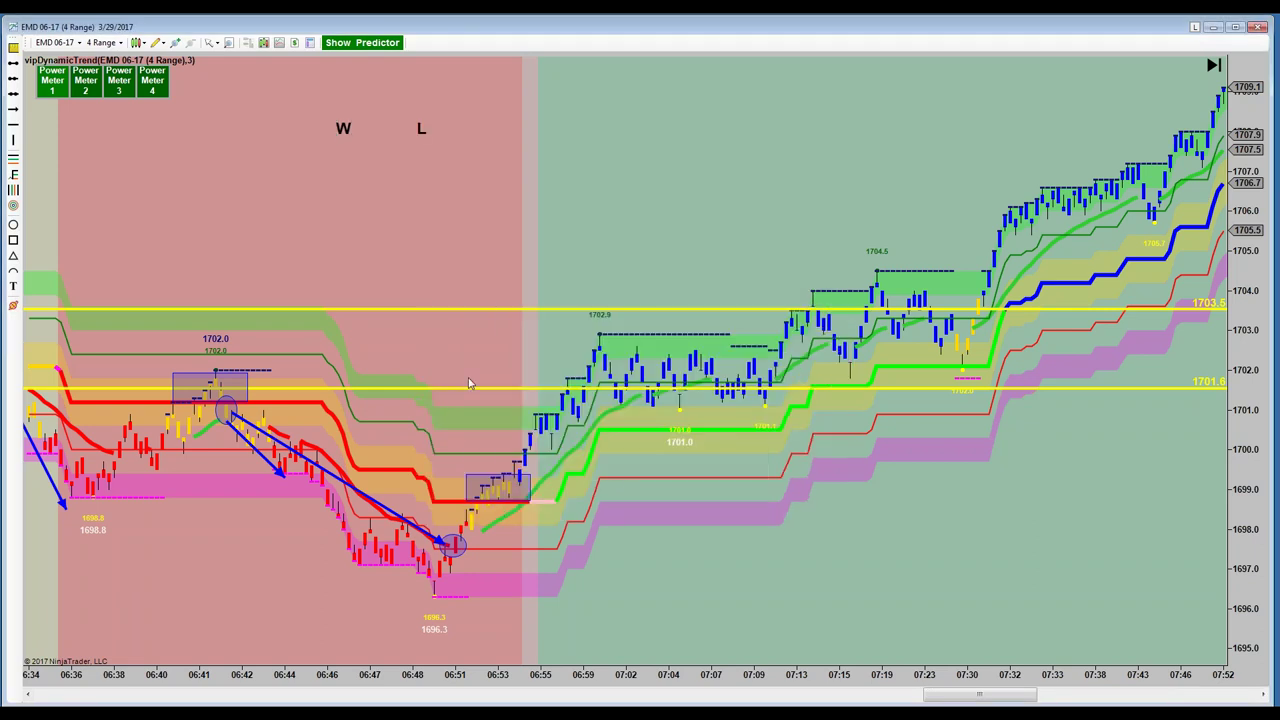
left_click_drag(397, 131, 415, 131)
left_click(14, 141)
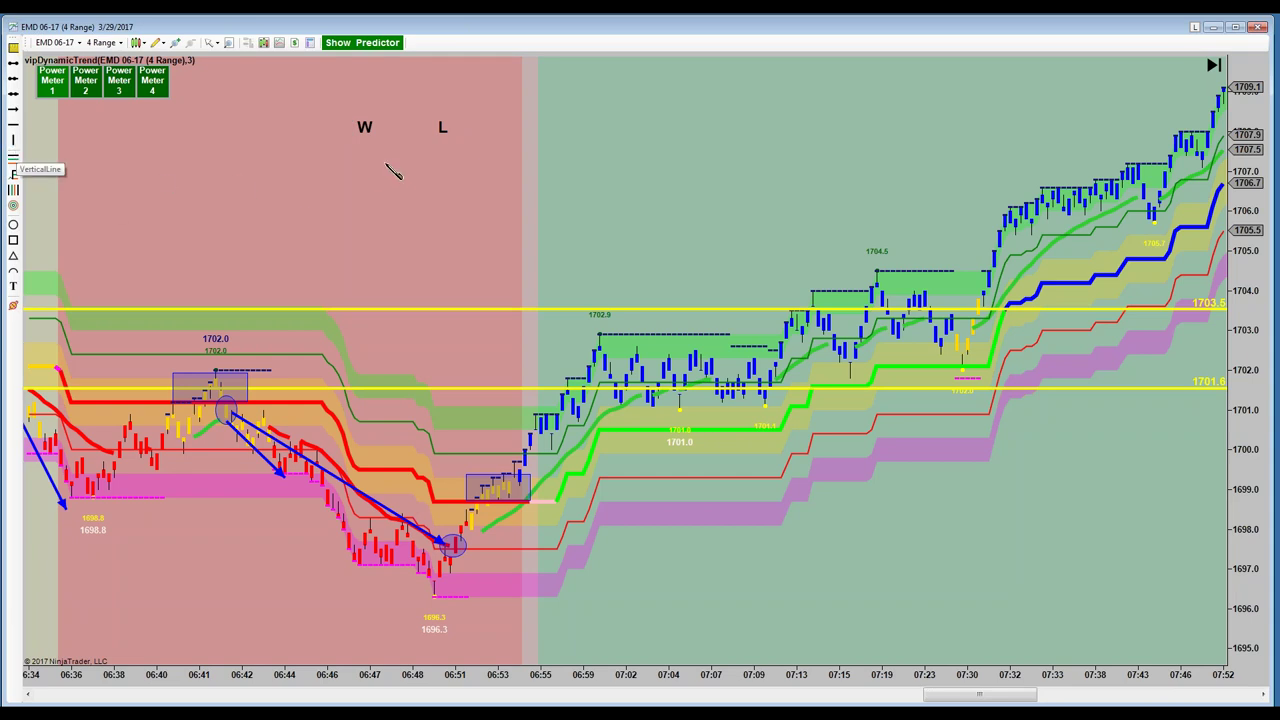
left_click(338, 145)
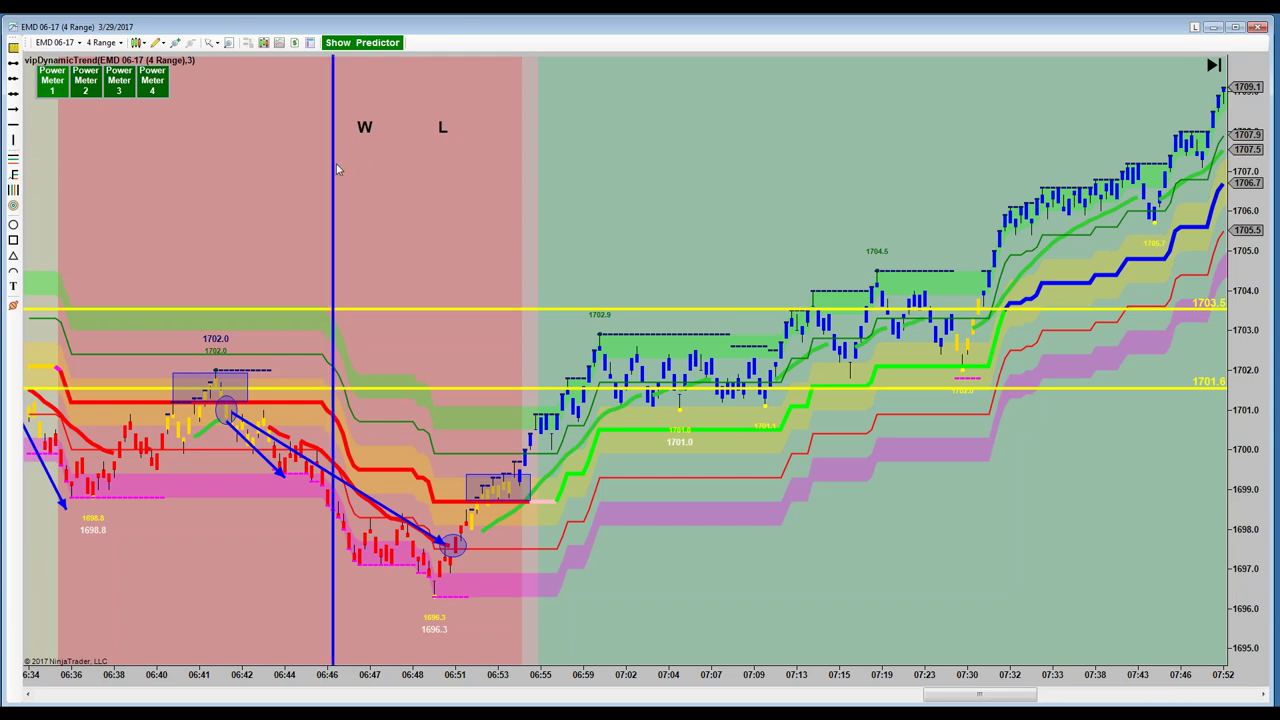
key("Delete")
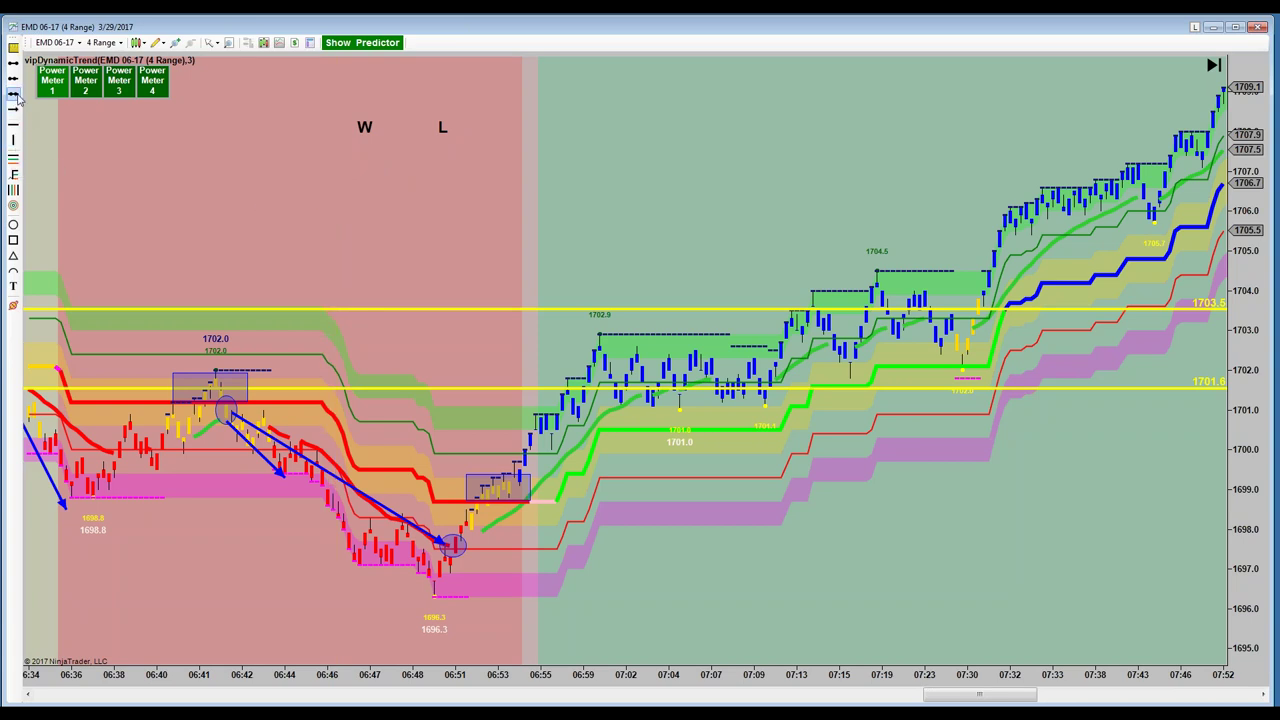
- Draw four short vertical tally lines side by side beneath the W label
left_click(14, 63)
mouse_move(349, 145)
left_mouse_down()
mouse_move(349, 205)
mouse_move(349, 187)
left_mouse_up()
left_click(13, 93)
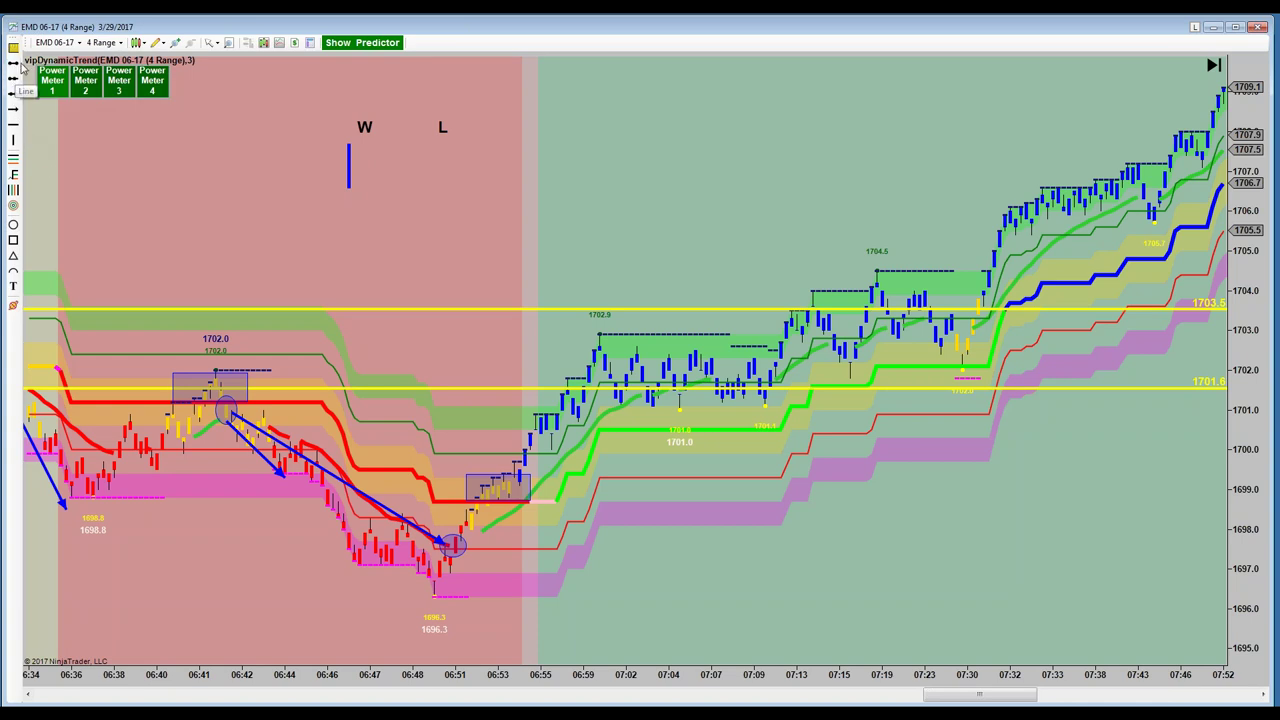
left_click(369, 141)
left_click(369, 189)
left_click(368, 196)
left_click(14, 92)
left_click_drag(386, 144, 387, 188)
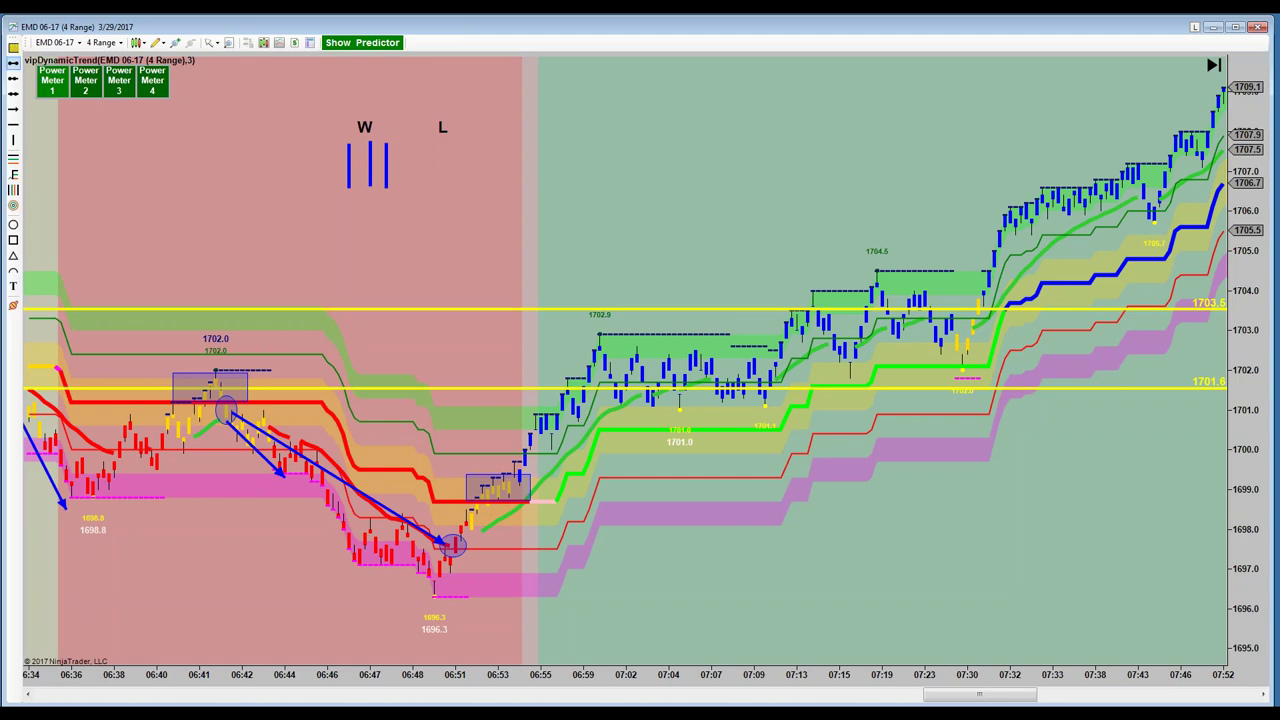
left_click(13, 93)
left_click_drag(327, 140, 327, 185)
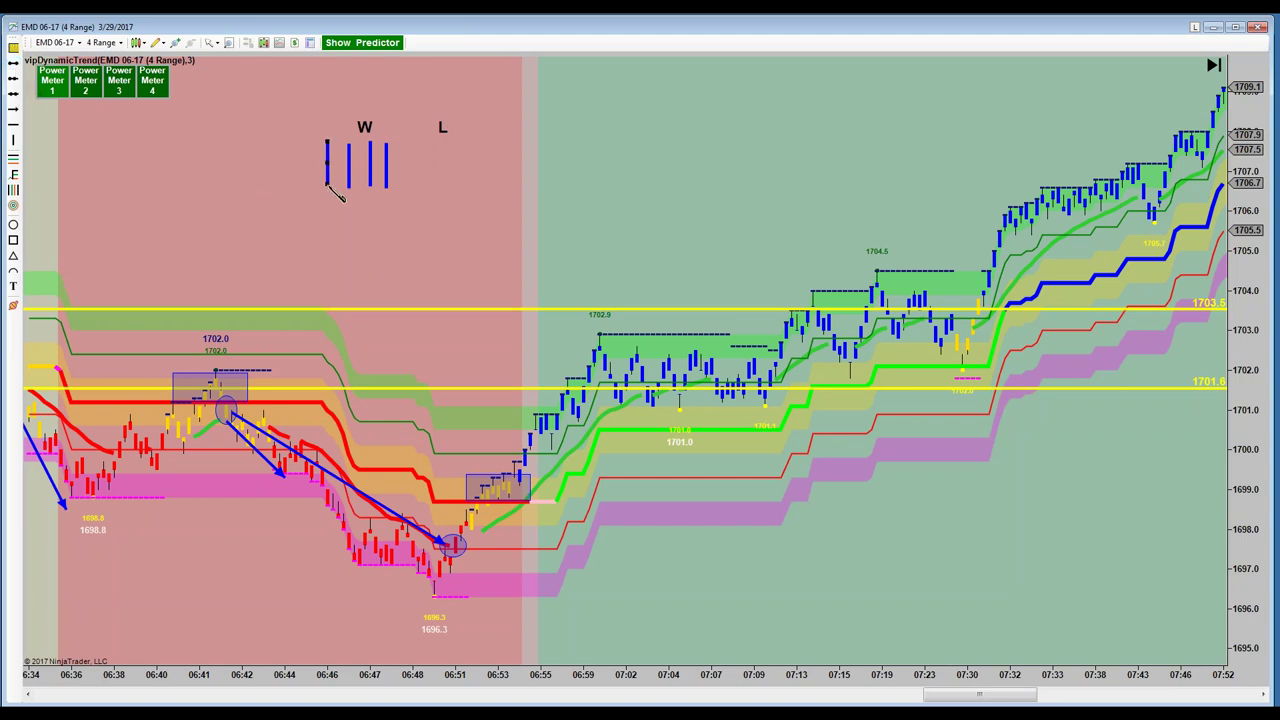
left_click(345, 195)
left_click(329, 164)
- Draw one short vertical tally line beneath the L label
left_click(13, 76)
left_click(455, 135)
left_click(455, 161)
left_click_drag(457, 177, 461, 169)
- Delete the large ellipse between the two vertical lines at 06:30
left_click_drag(407, 263, 354, 267)
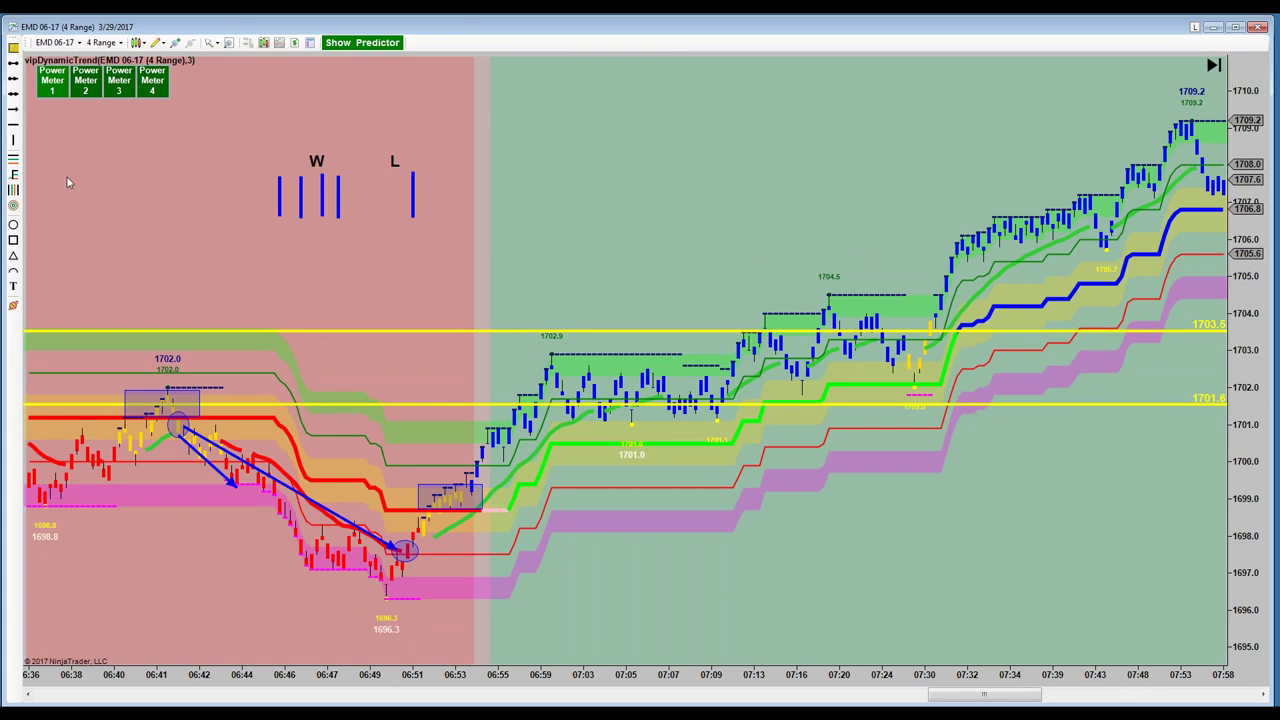
left_click_drag(709, 204, 487, 223)
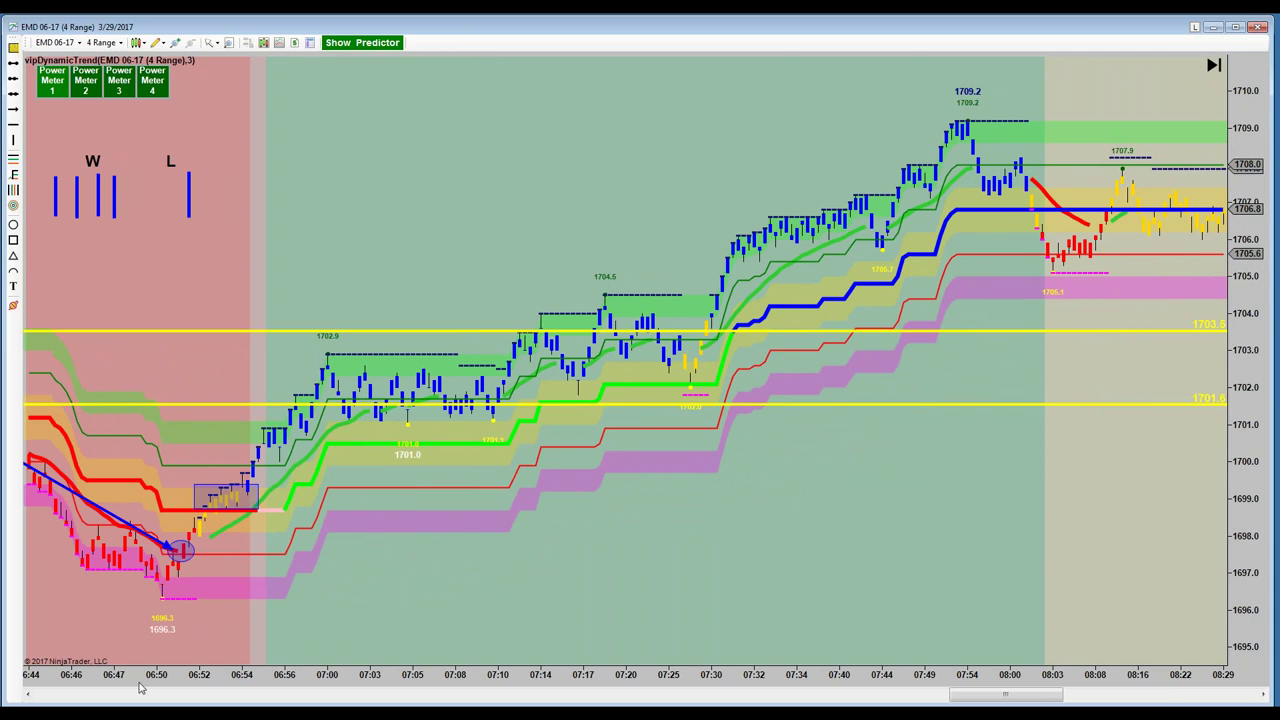
scroll(353, 693, "up", 3)
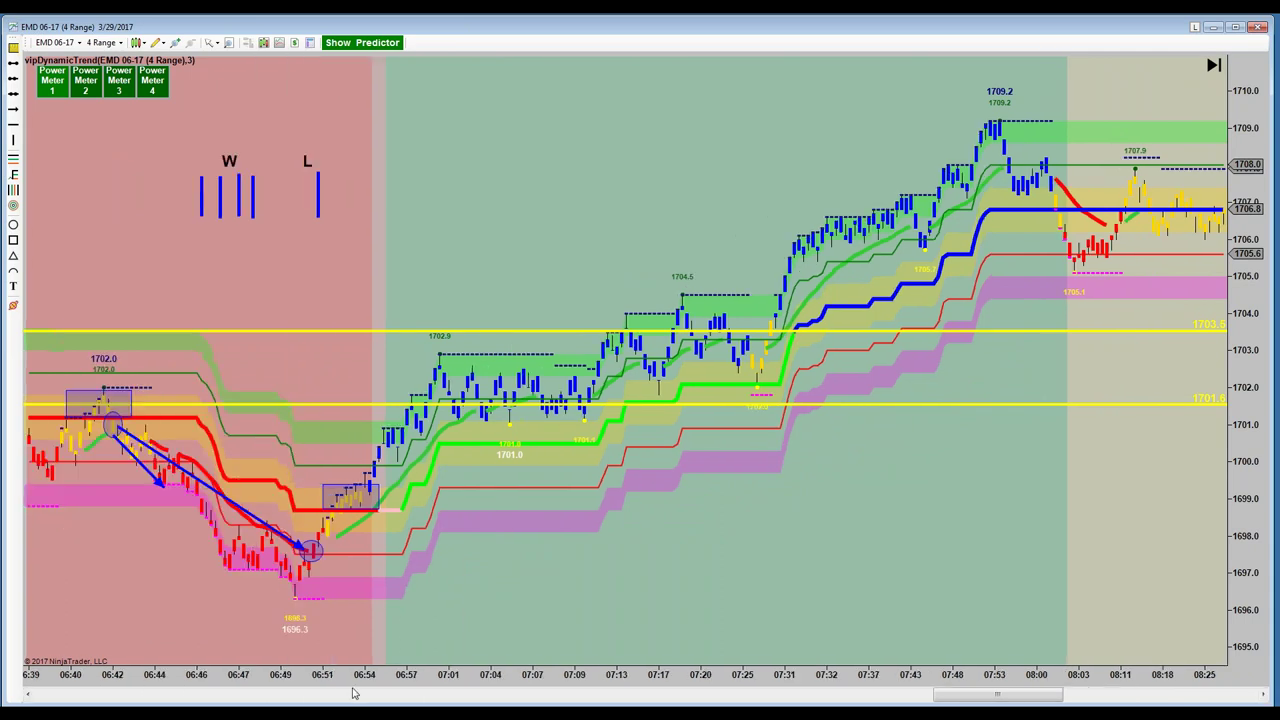
scroll(367, 701, "up", 3)
scroll(404, 705, "up", 1)
scroll(406, 706, "up", 3)
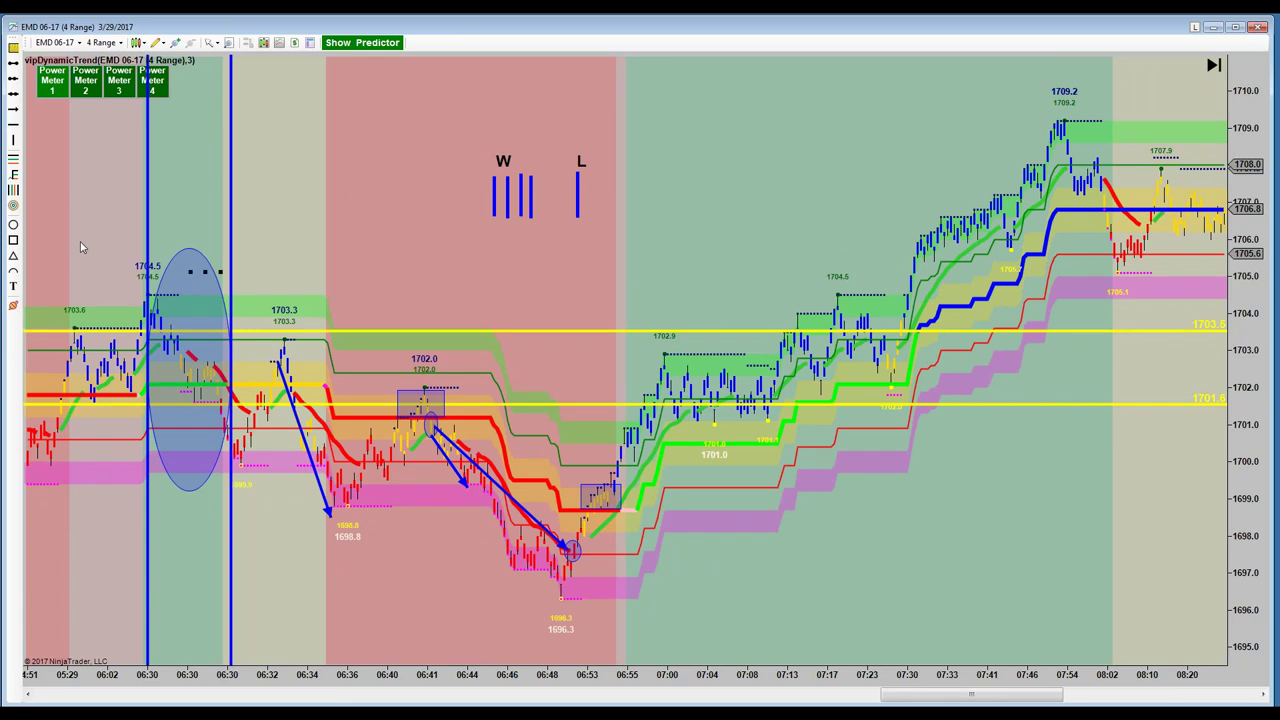
left_click(175, 268)
key("Delete")
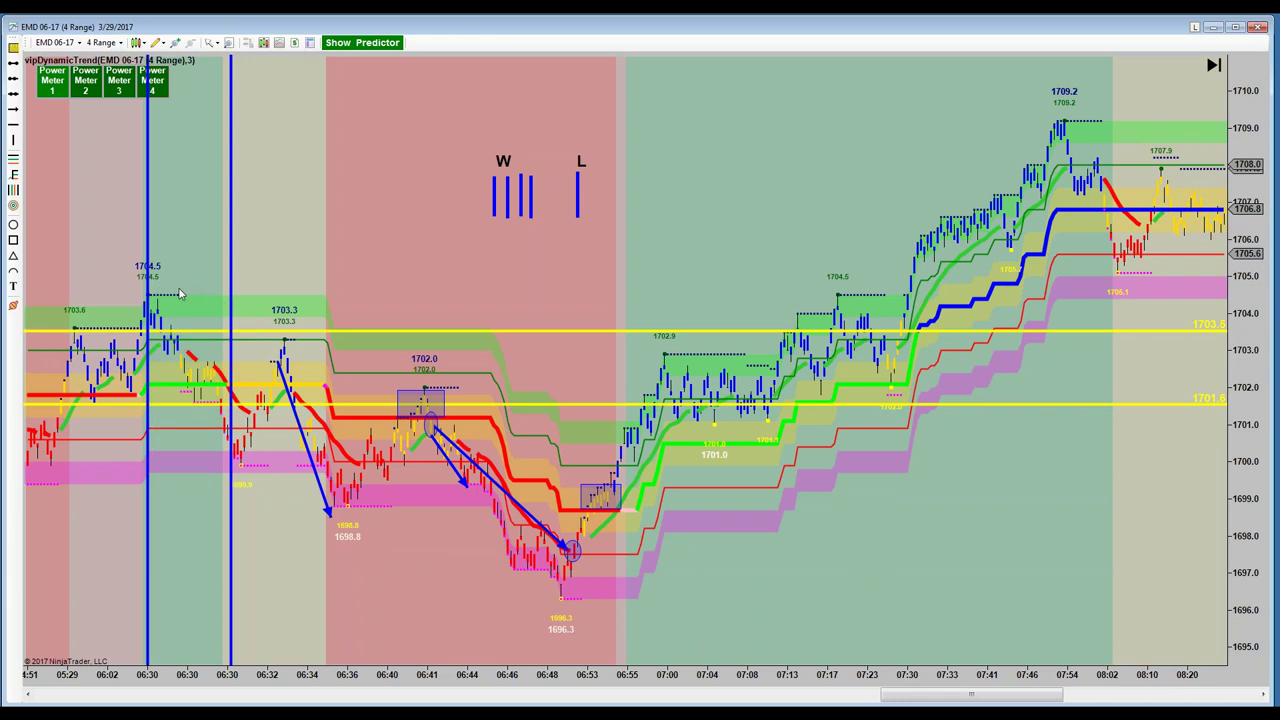
- Draw a rectangle over the 06:30 to 06:44 bars, spanning about 1703.5 to 1699.4
left_click(14, 240)
left_click(145, 332)
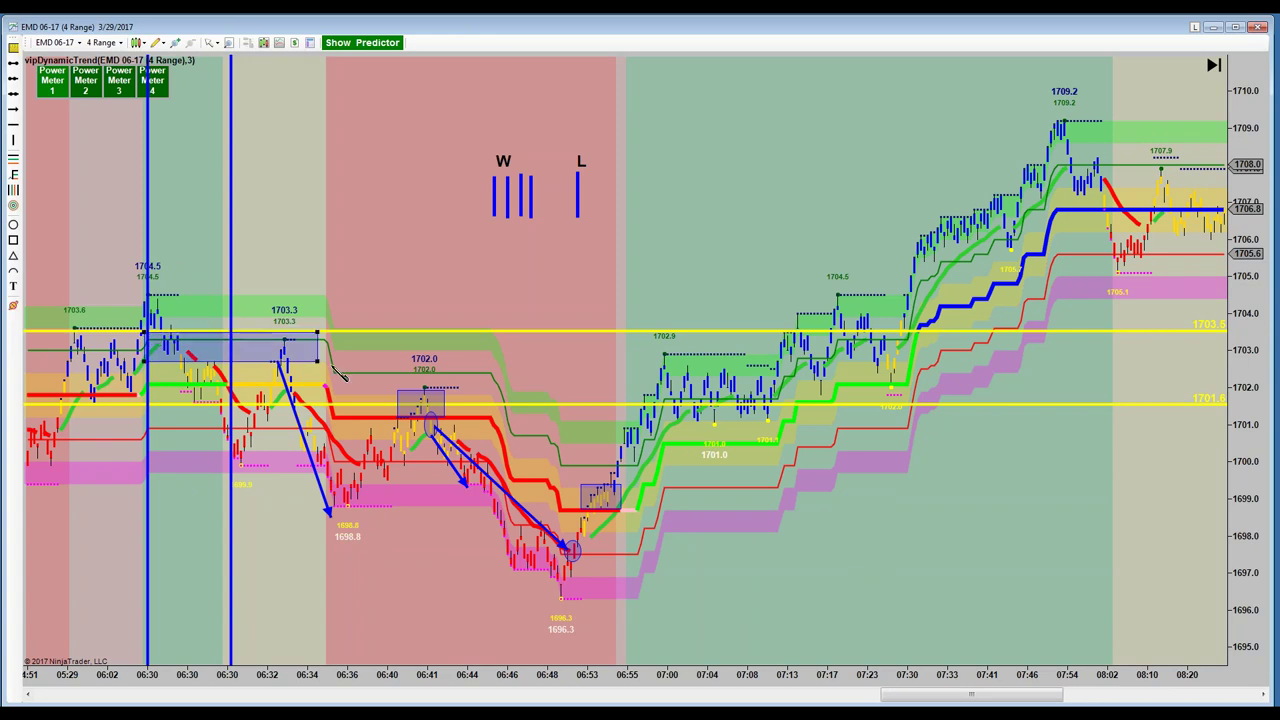
left_click(354, 392)
mouse_move(372, 404)
left_mouse_down()
mouse_move(452, 490)
mouse_move(478, 493)
left_mouse_up()
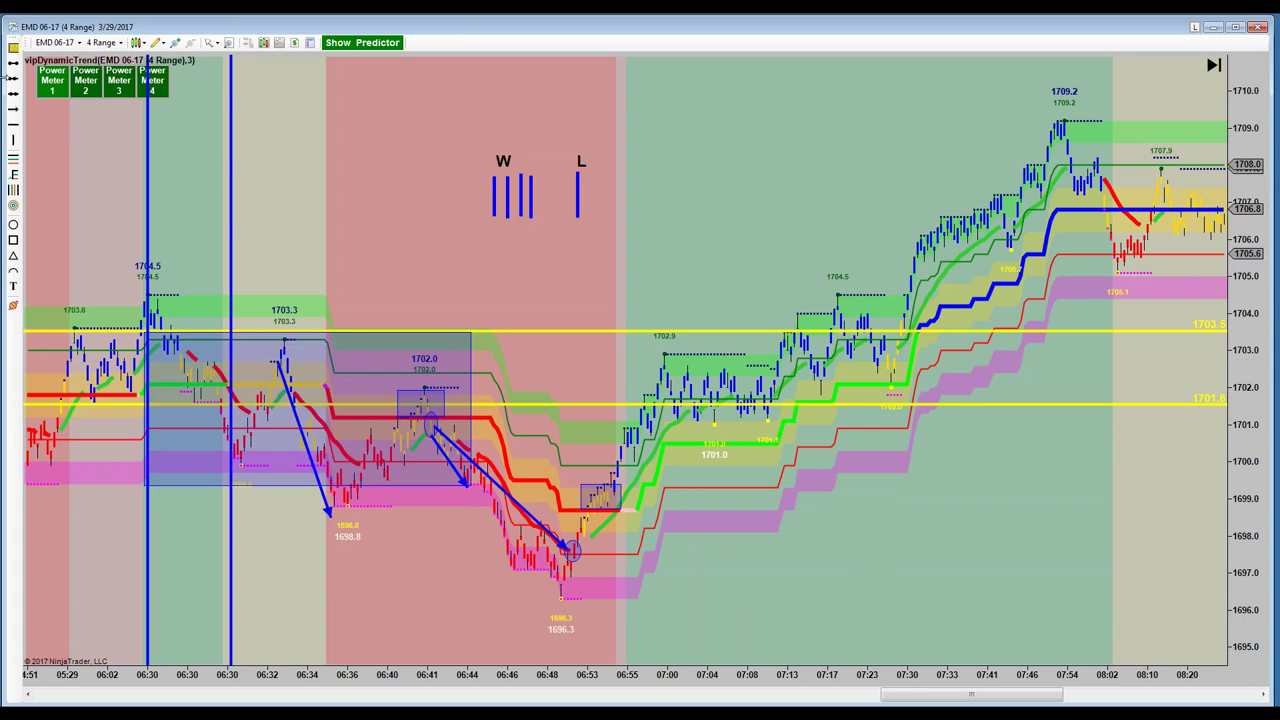
- Draw a downward arrow line to about 1696.5 near 06:49 and a long upward one from about 1699.8 there to about 1710.0 near 07:54
left_click(15, 110)
left_click(553, 593)
left_click(15, 110)
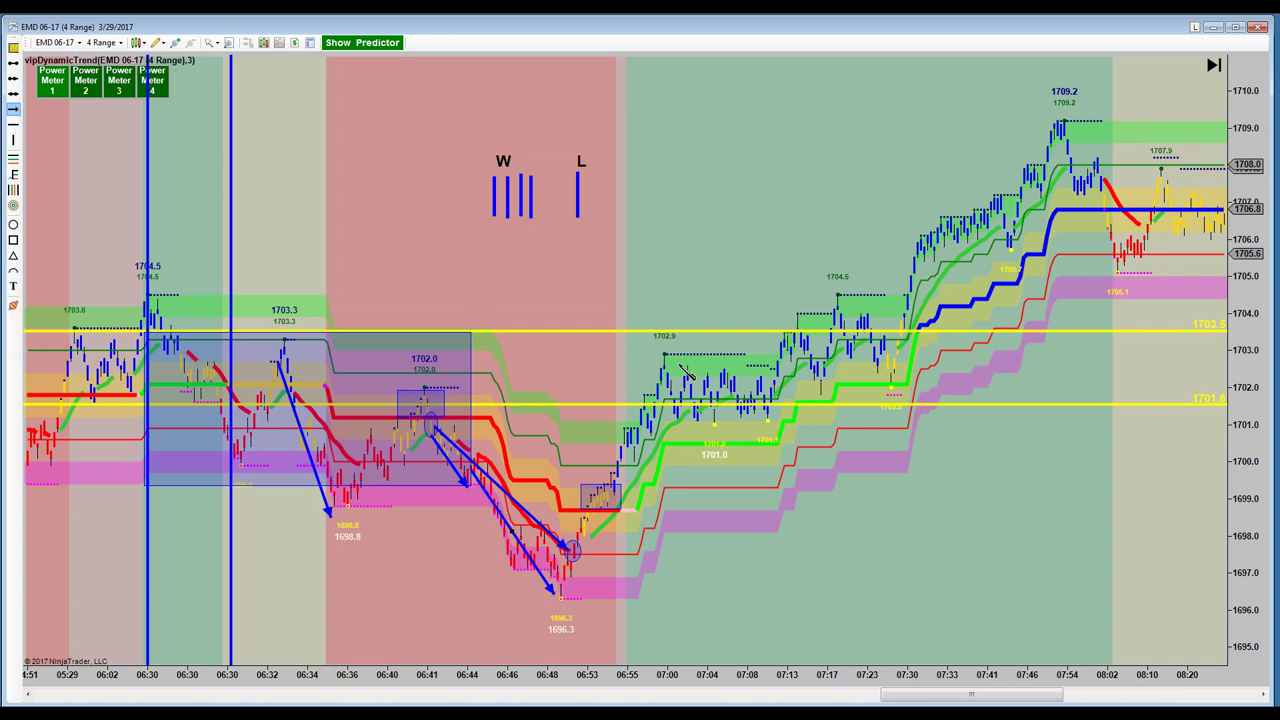
left_click(553, 467)
left_click(1020, 103)
left_click(1062, 98)
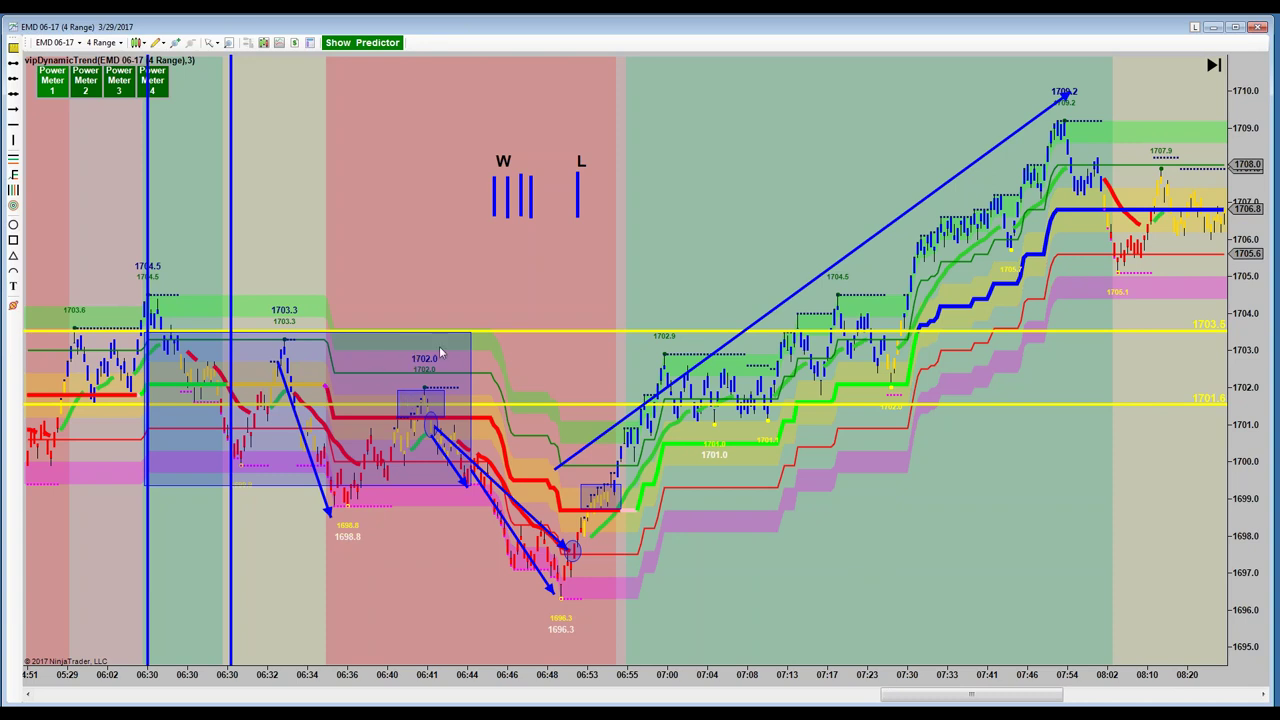
- Shrink the large rectangle to end near 06:42 with its upper edge at about 1703.0, and draw a small rectangle around the 07:23 to 07:30 bars
left_click_drag(471, 342, 435, 350)
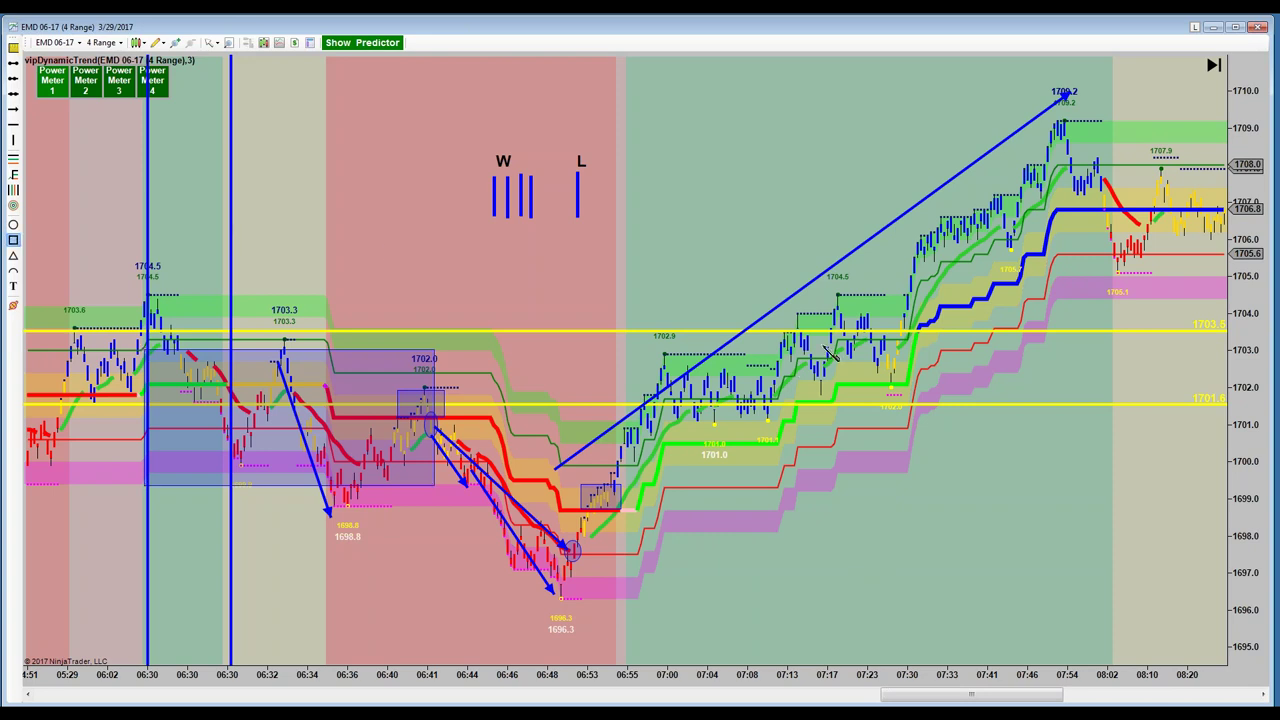
mouse_move(860, 345)
left_mouse_down()
mouse_move(924, 406)
mouse_move(910, 389)
left_mouse_up()
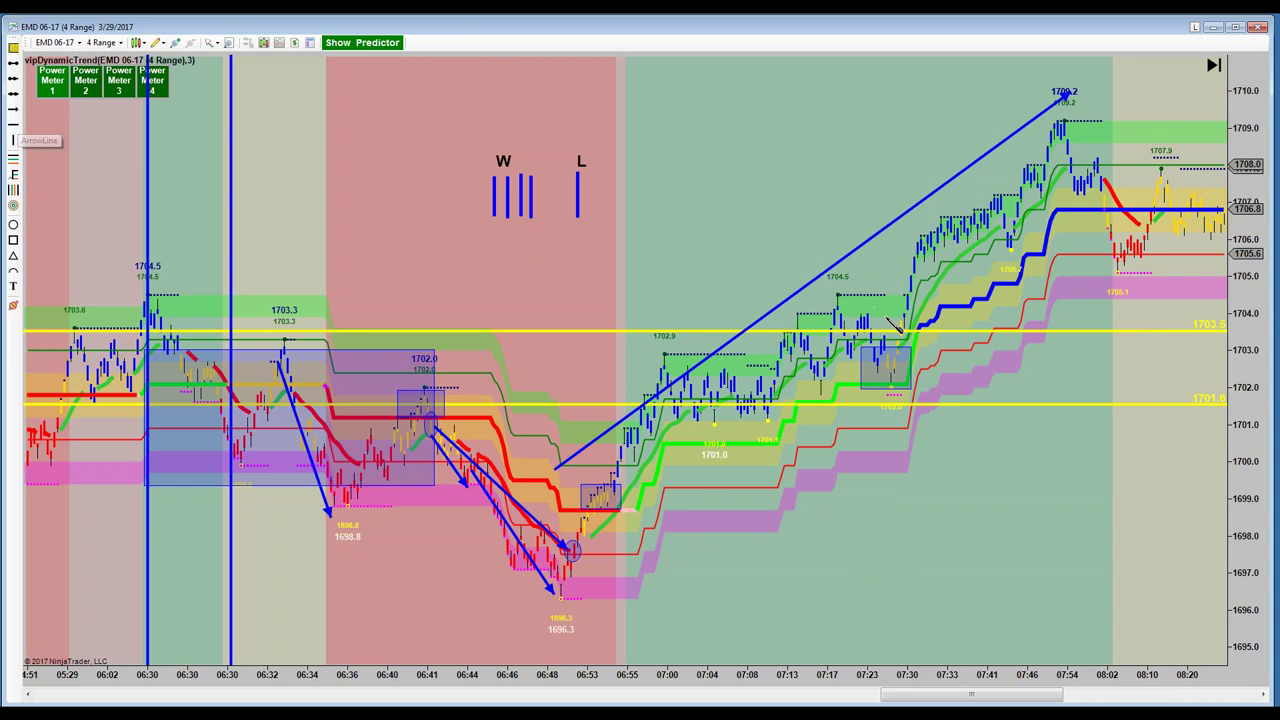
- Draw an upward arrow line from about 1703.2 near 07:30 to about 1708.3 near 08:00 and mark its start with a small ellipse
left_click(1035, 130)
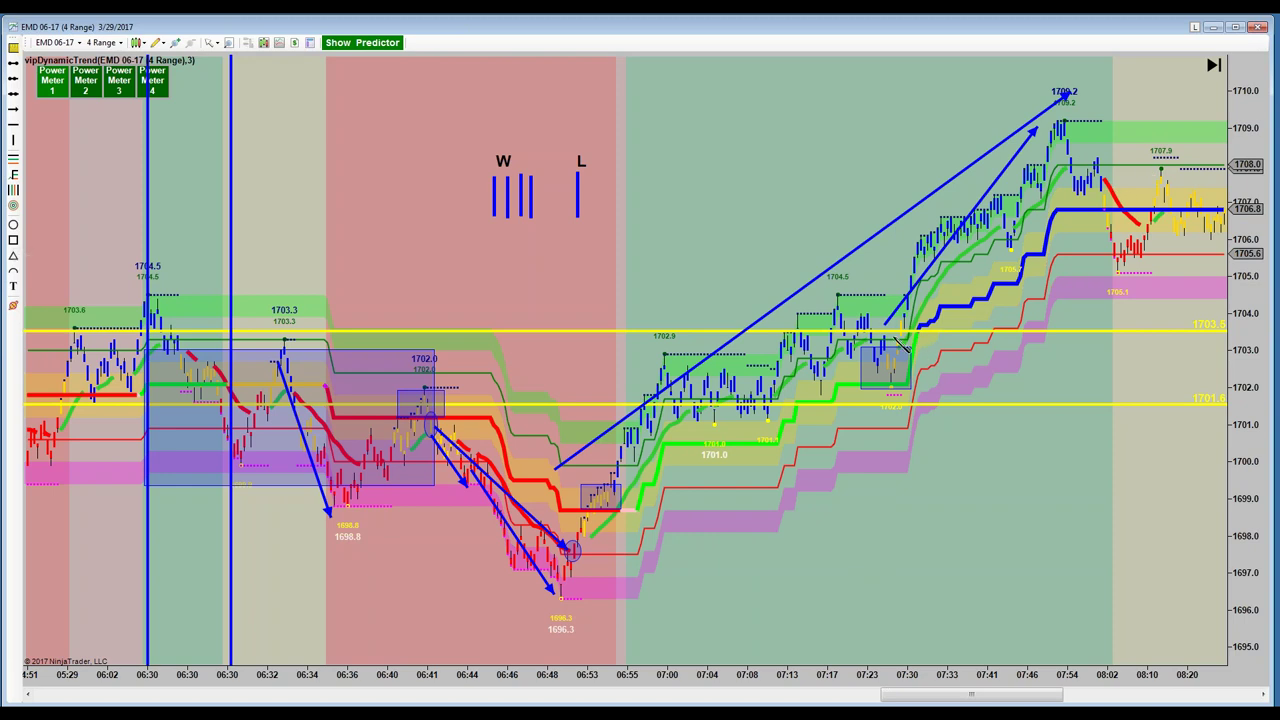
left_click_drag(891, 319, 915, 347)
left_click_drag(1033, 131, 1094, 156)
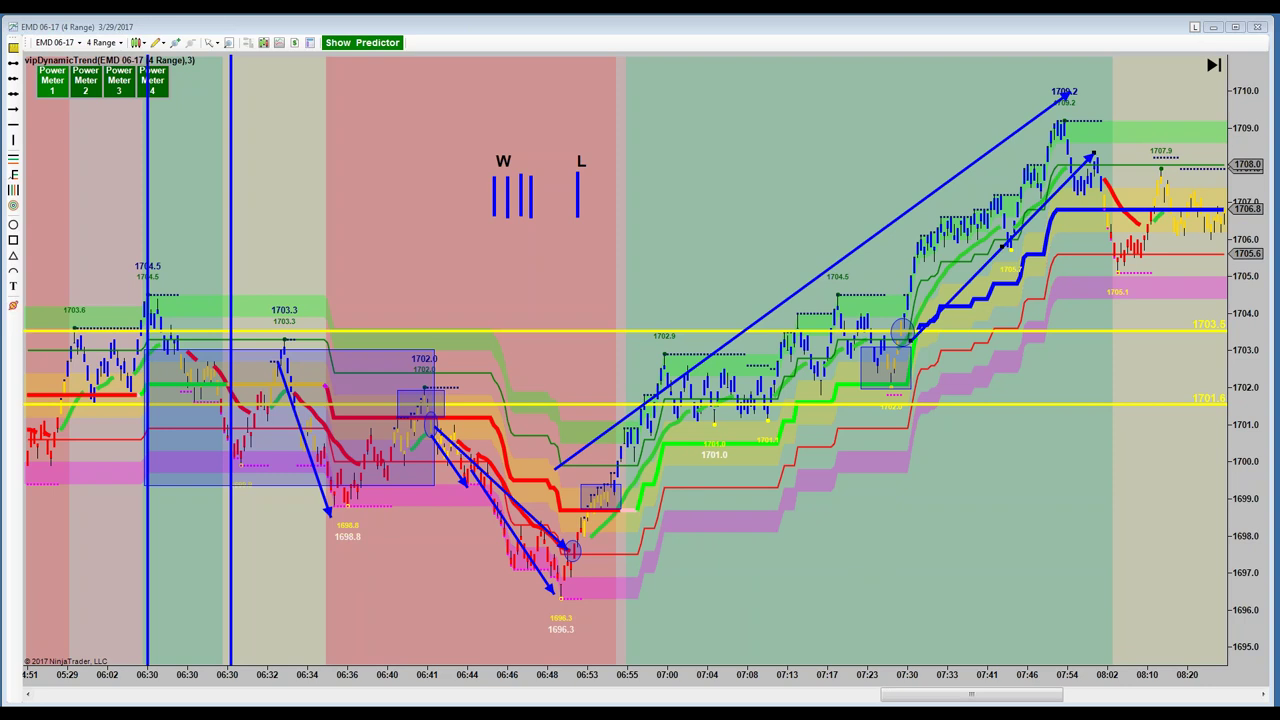
- Respace the tally lines under W and move the single tally line directly under L
left_click(310, 42)
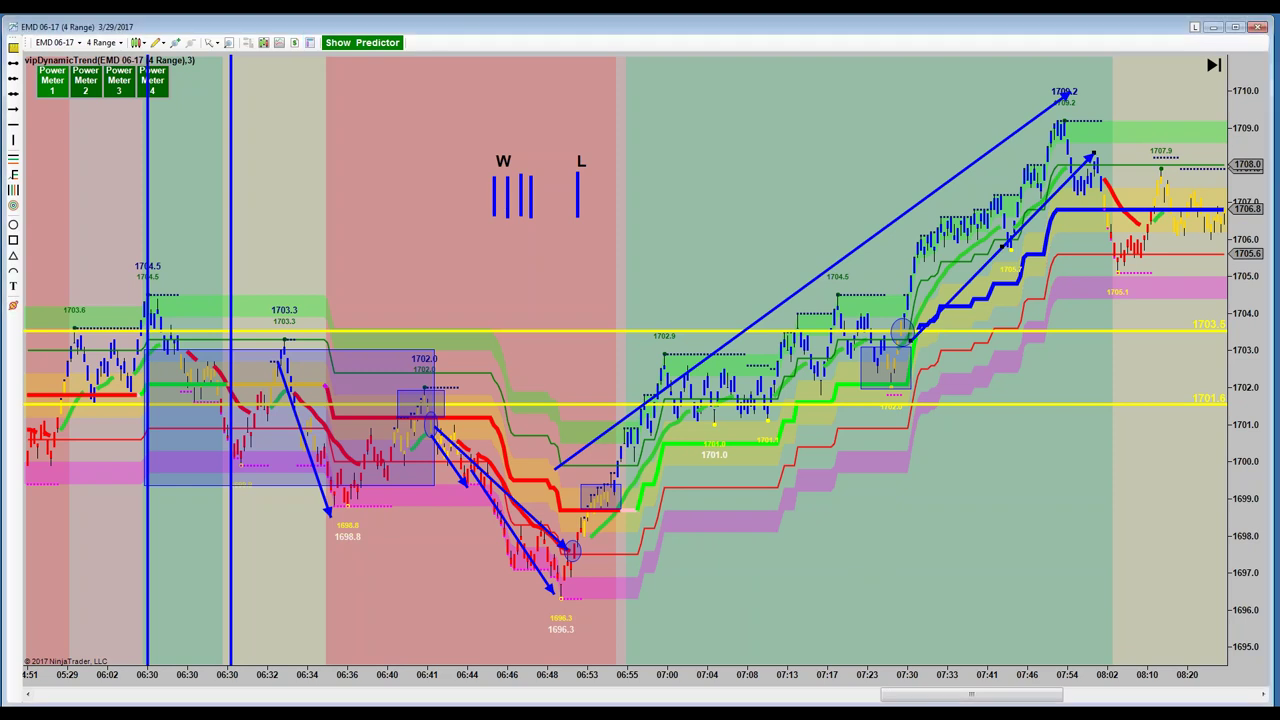
left_click_drag(494, 200, 499, 193)
left_click(520, 194)
left_click_drag(532, 192, 587, 189)
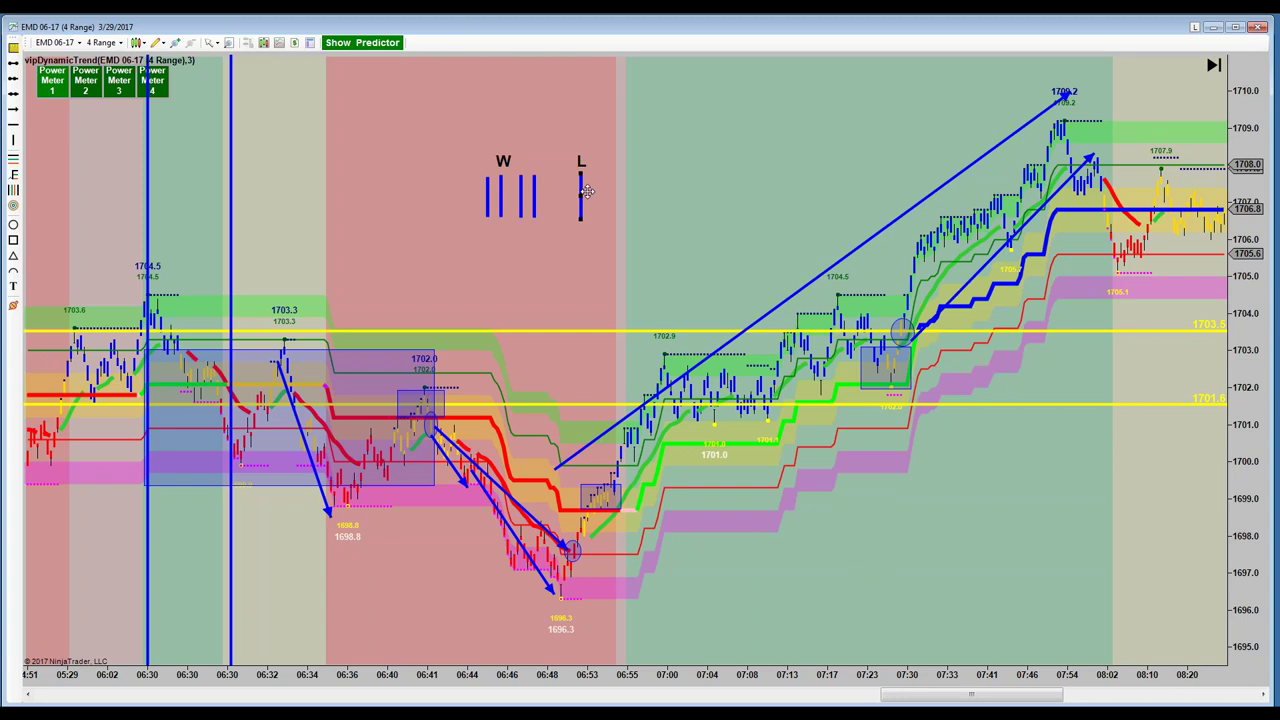
- Draw three more short tally lines beside the existing one under the L label
left_click(13, 62)
left_click(600, 178)
left_click(600, 218)
left_click(13, 62)
left_click(614, 173)
left_click(620, 219)
left_click(13, 62)
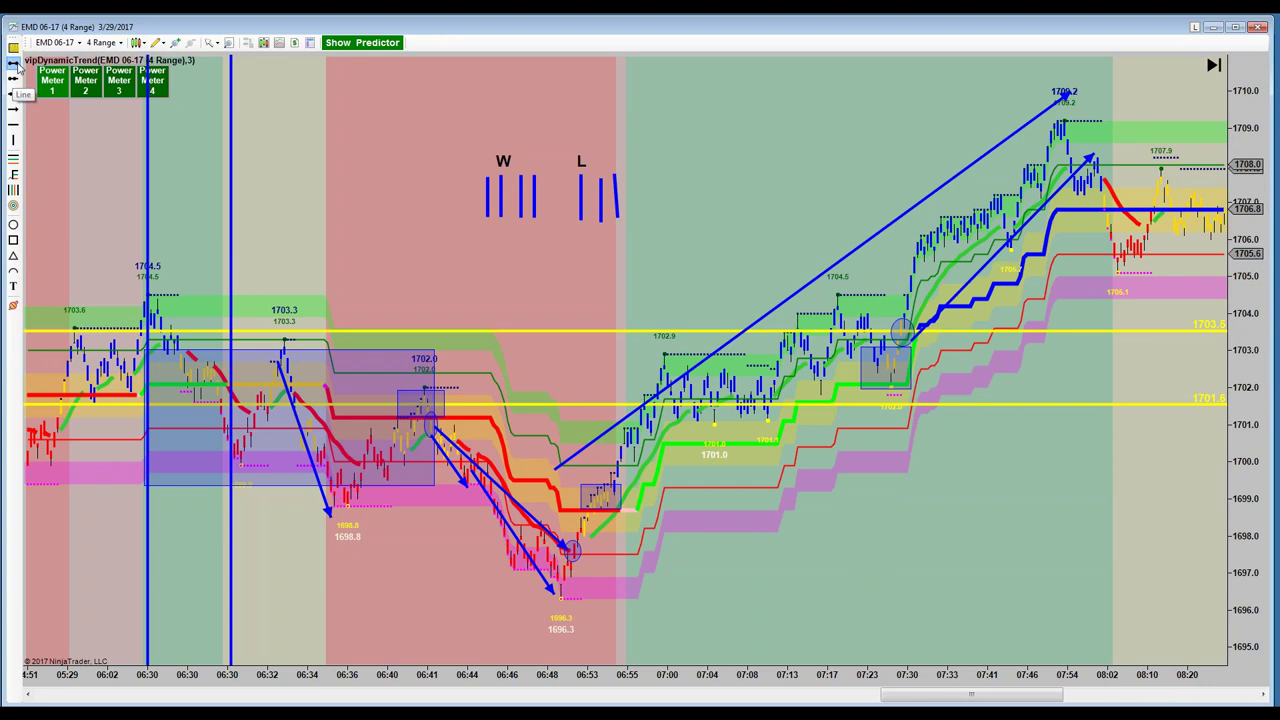
left_click(634, 176)
left_click(638, 222)
- Draw a diagonal line across the four L tally lines to complete a group of five
left_click(13, 62)
left_click(563, 172)
left_click(645, 208)
left_click(664, 226)
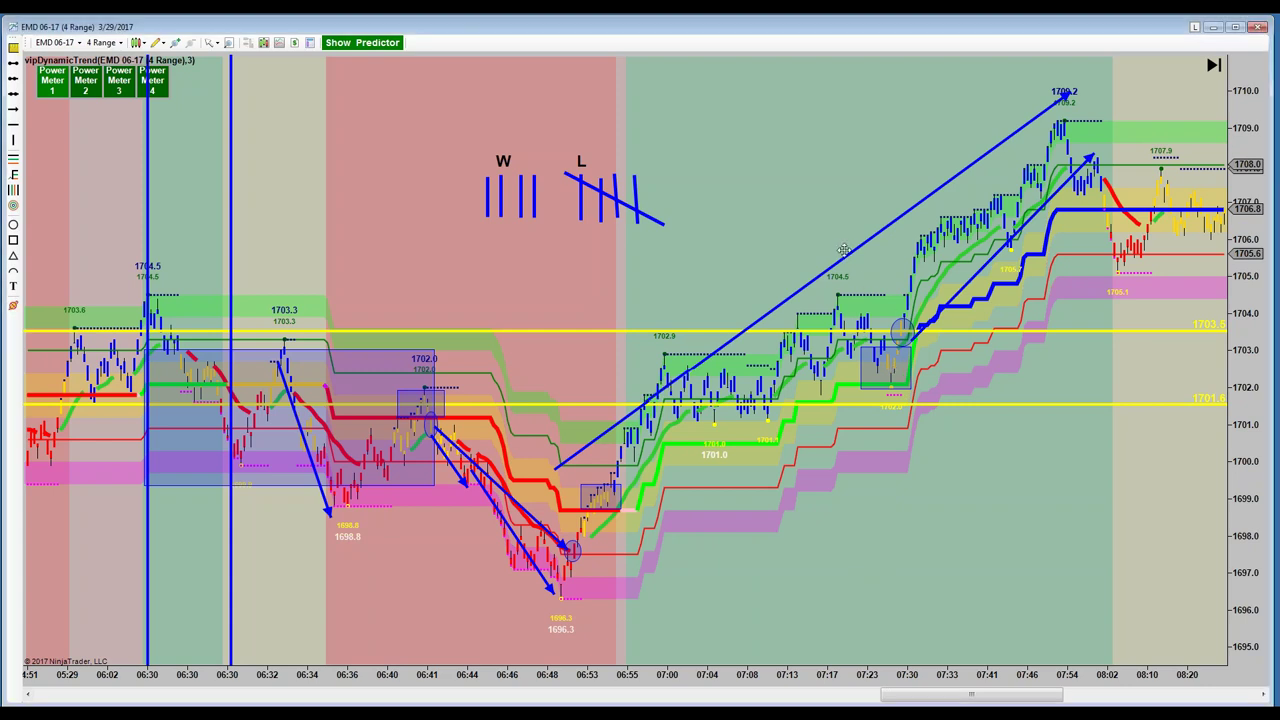
- Reposition both upward arrow lines, the shorter one running from about 1703.9 to 1707.5 near 07:54, and mark its tip with an ellipse
left_click_drag(849, 253, 829, 236)
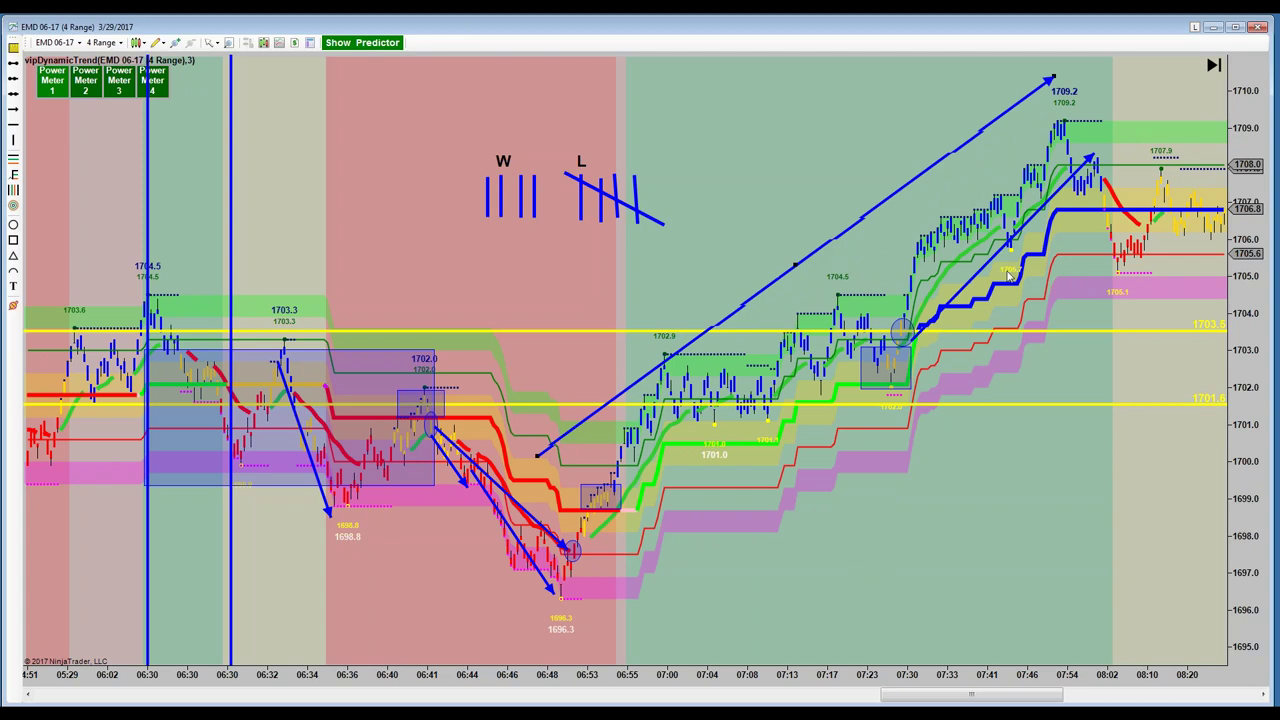
left_click_drag(986, 268, 998, 218)
left_click_drag(1071, 142, 1073, 183)
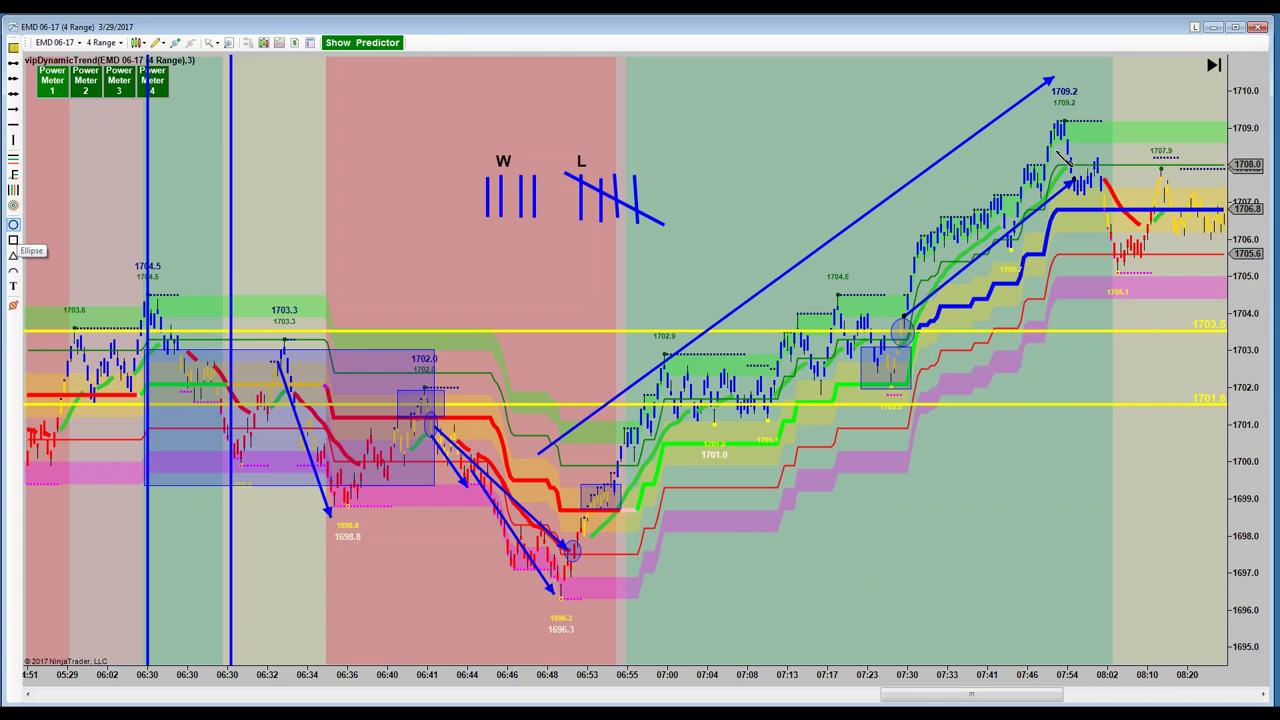
left_click_drag(1052, 147, 1093, 190)
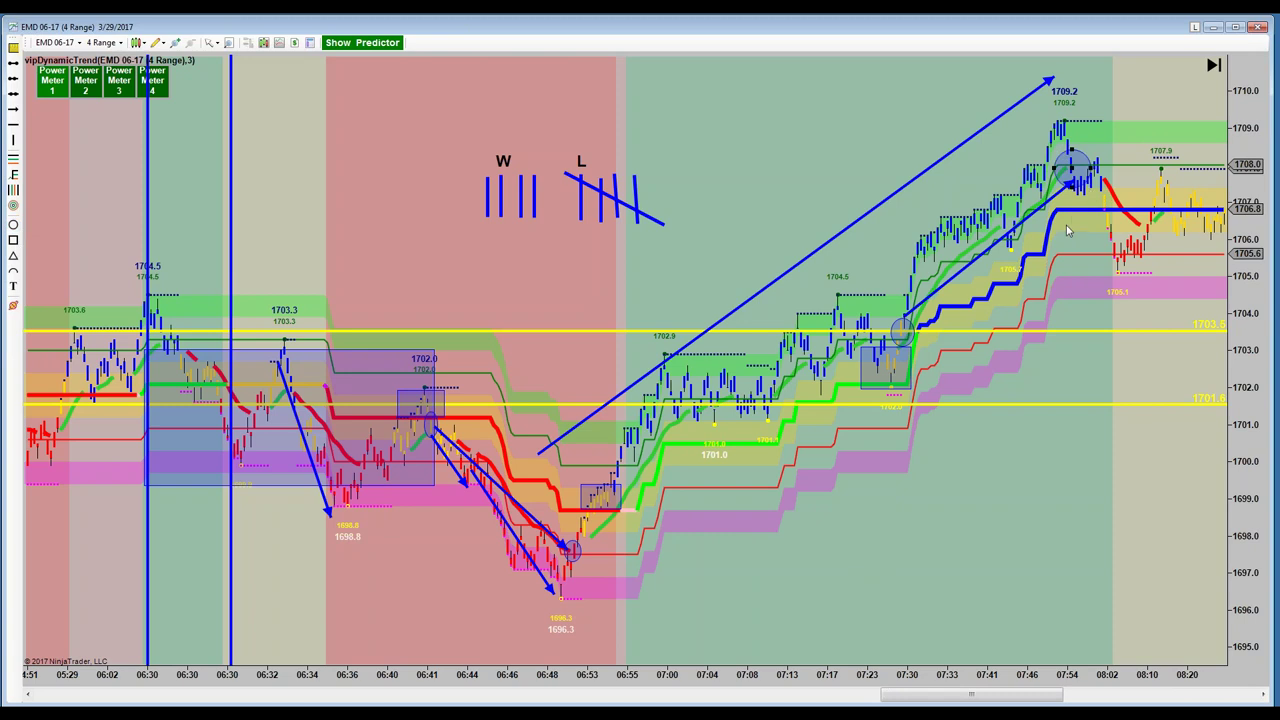